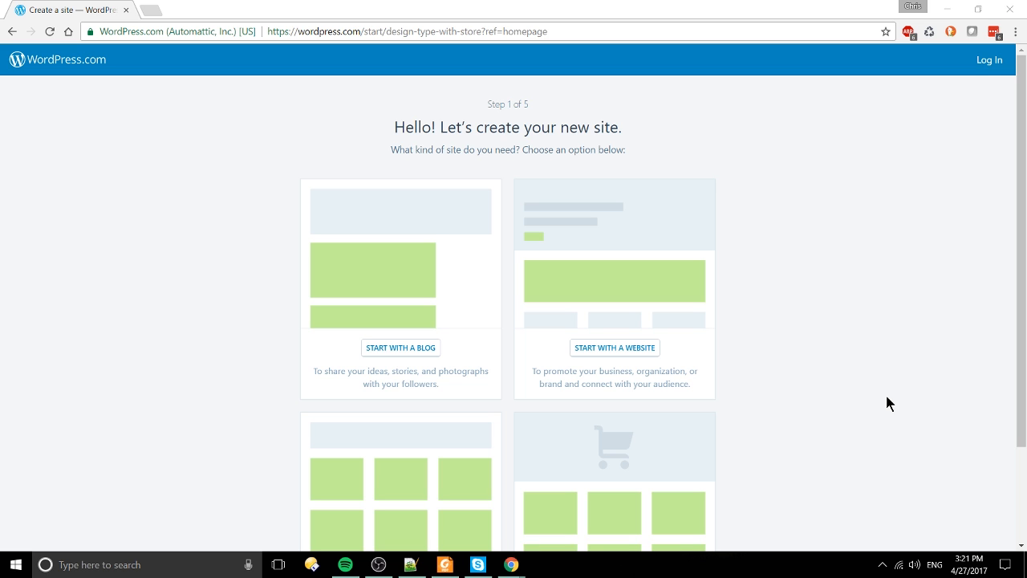
Step: Scroll through the Step 1 site-type options: blog, website, portfolio and online store
{"action": "scroll", "coordinate": [868, 418], "scroll_direction": "down", "scroll_amount": 2}
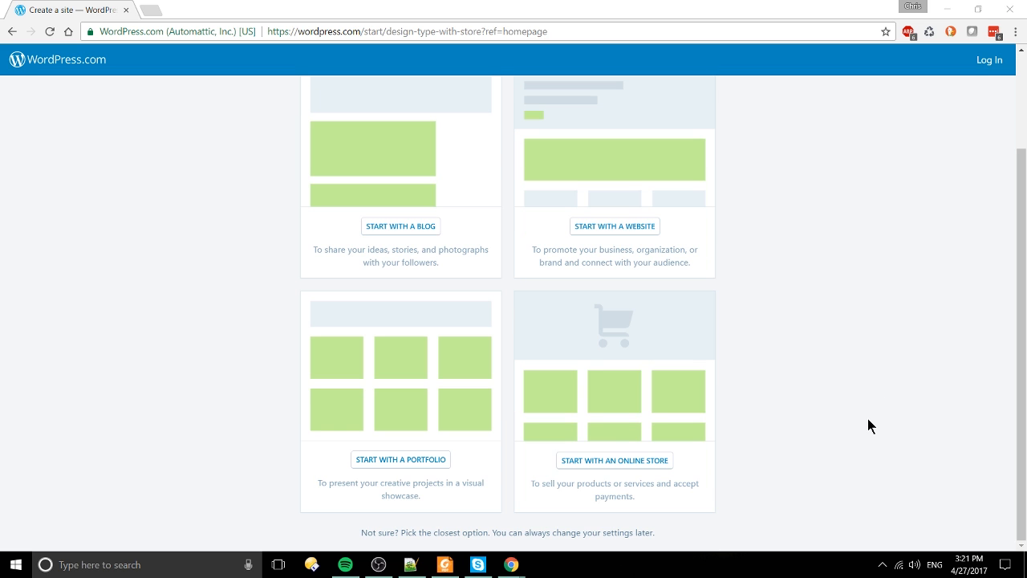
{"action": "scroll", "coordinate": [867, 419], "scroll_direction": "up", "scroll_amount": 2}
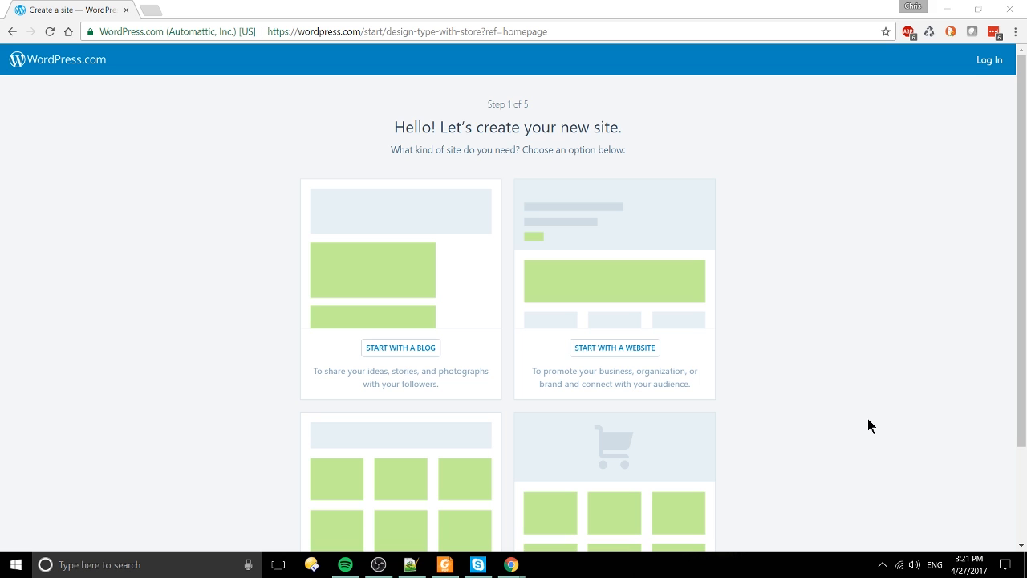
{"action": "scroll", "coordinate": [867, 418], "scroll_direction": "down", "scroll_amount": 2}
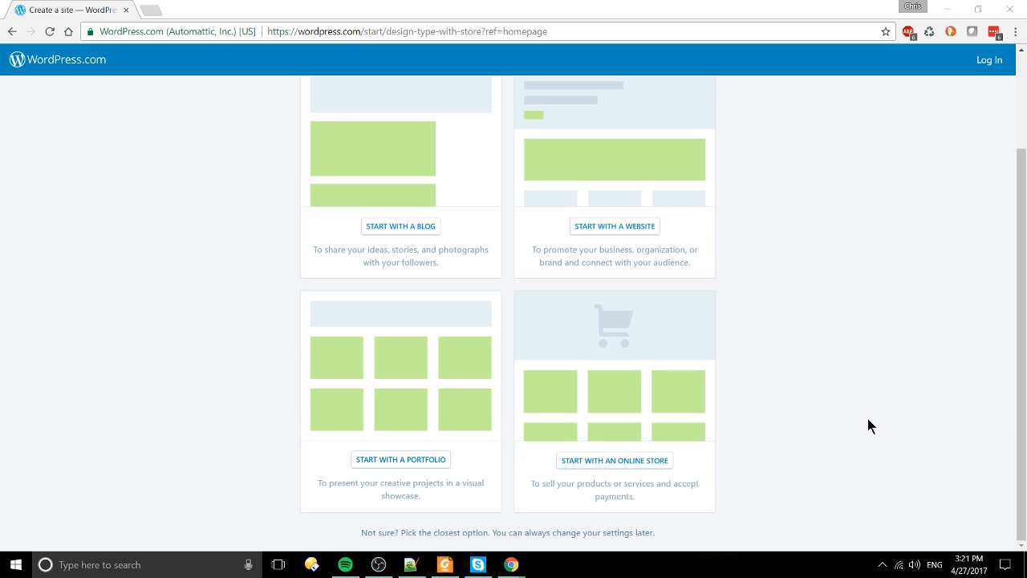
{"action": "scroll", "coordinate": [868, 418], "scroll_direction": "up", "scroll_amount": 2}
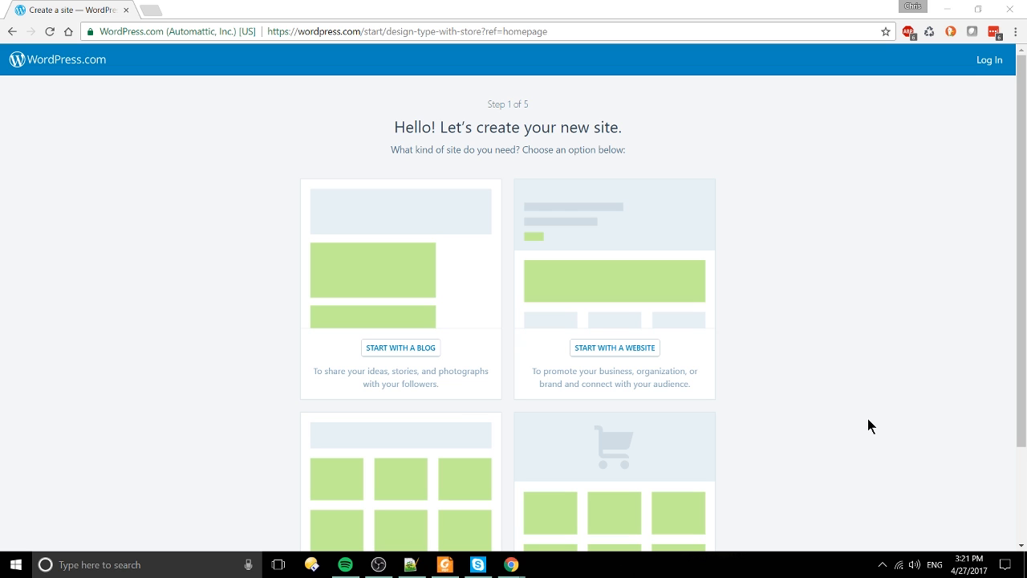
{"action": "scroll", "coordinate": [868, 418], "scroll_direction": "down", "scroll_amount": 1}
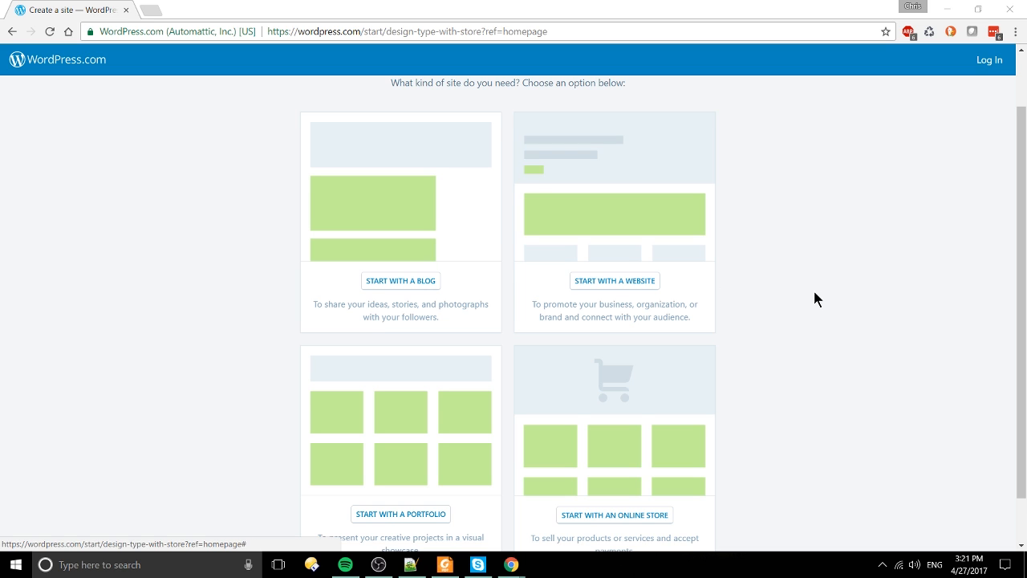
{"action": "scroll", "coordinate": [812, 309], "scroll_direction": "down", "scroll_amount": 1}
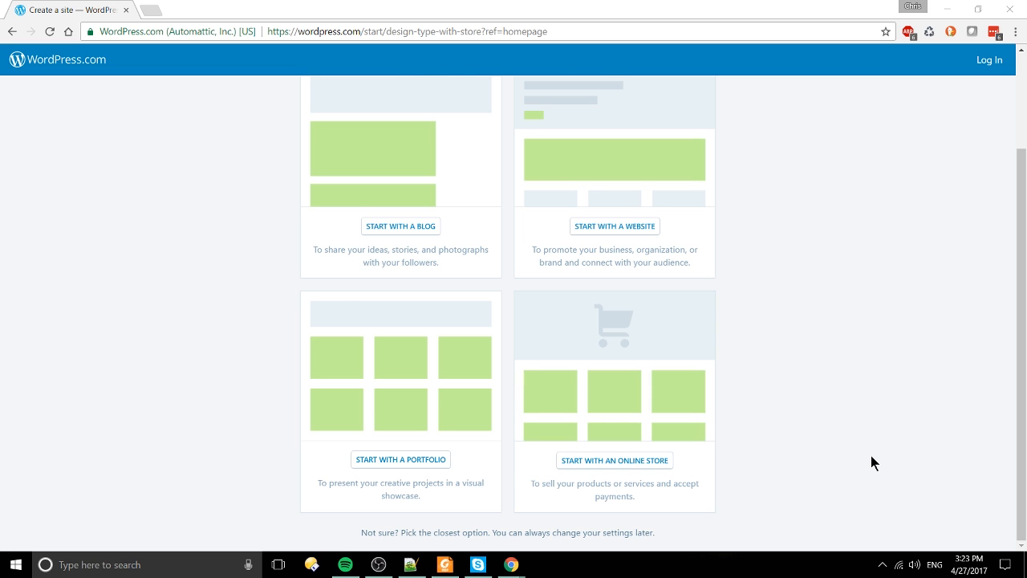
{"action": "scroll", "coordinate": [872, 457], "scroll_direction": "up", "scroll_amount": 1}
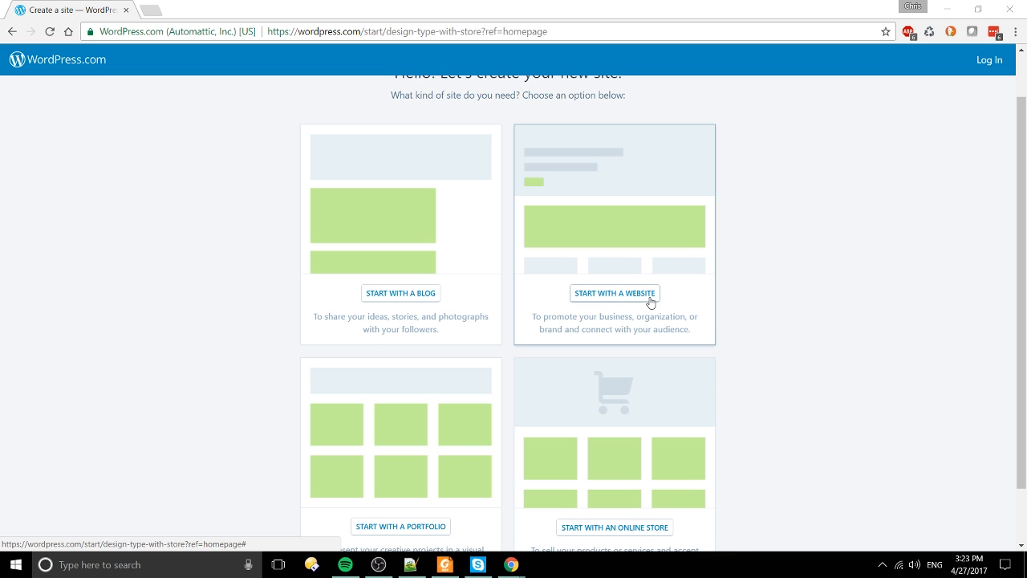
Step: Choose website as the site type and browse Step 2 designs like Shoreditch, Pique and Dara
{"action": "left_click", "coordinate": [614, 292]}
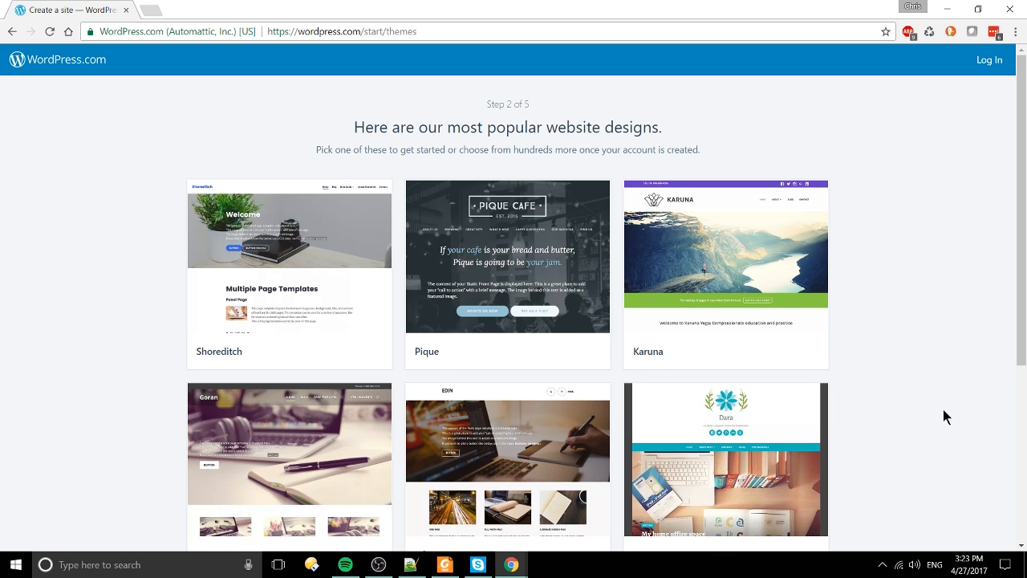
{"action": "scroll", "coordinate": [944, 409], "scroll_direction": "down", "scroll_amount": 2}
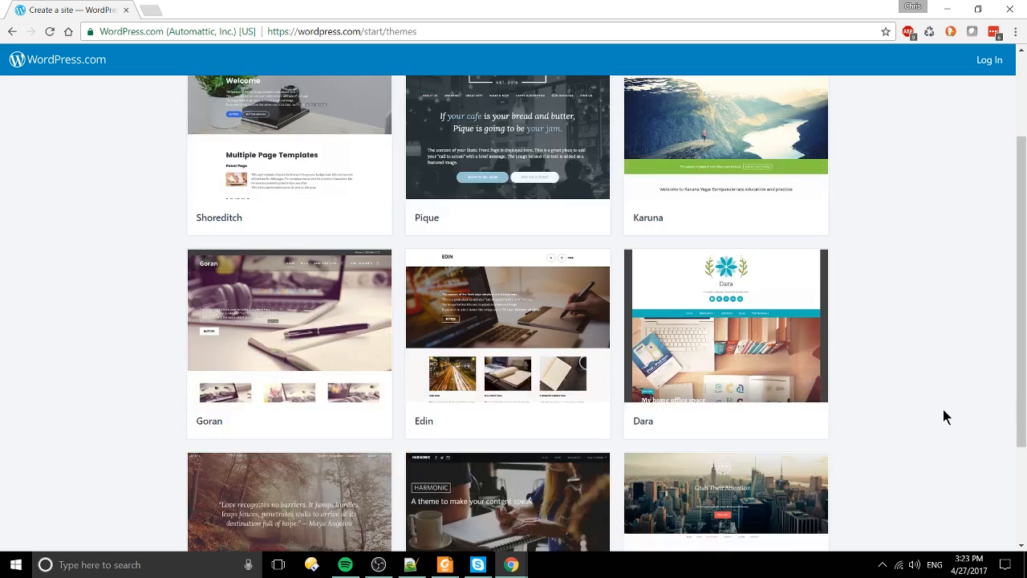
{"action": "scroll", "coordinate": [944, 409], "scroll_direction": "down", "scroll_amount": 2}
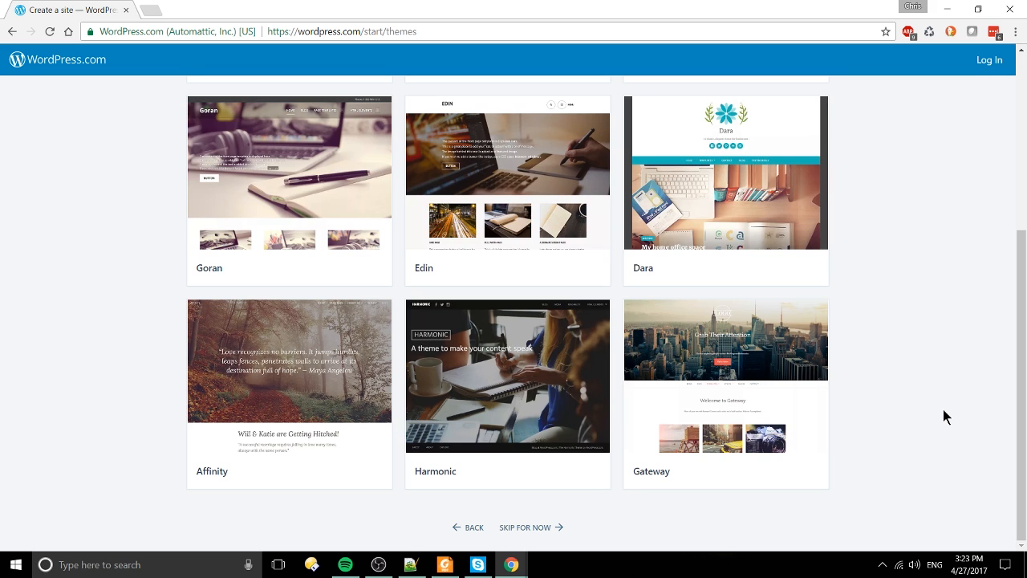
{"action": "scroll", "coordinate": [944, 409], "scroll_direction": "up", "scroll_amount": 4}
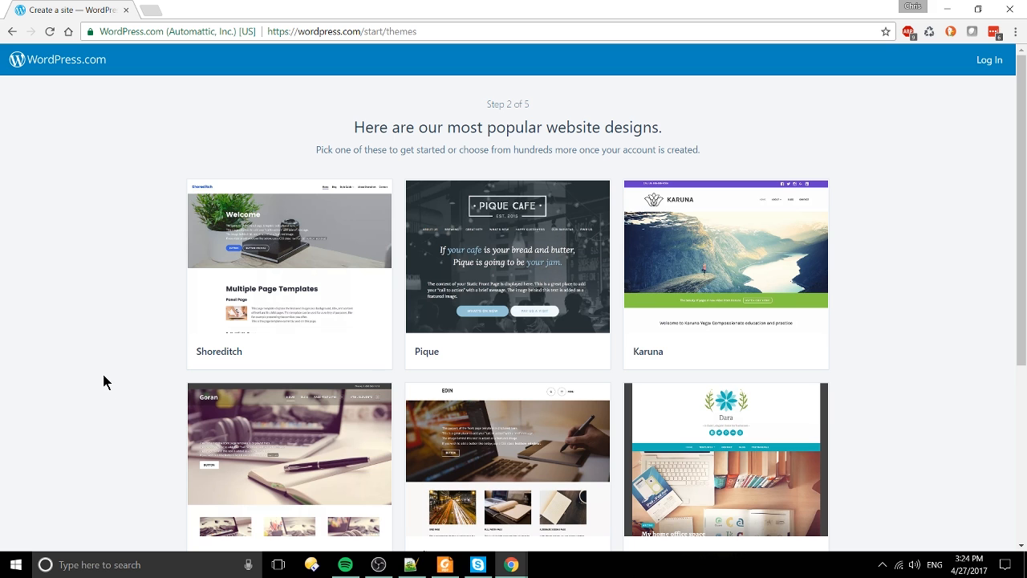
{"action": "scroll", "coordinate": [101, 389], "scroll_direction": "down", "scroll_amount": 2}
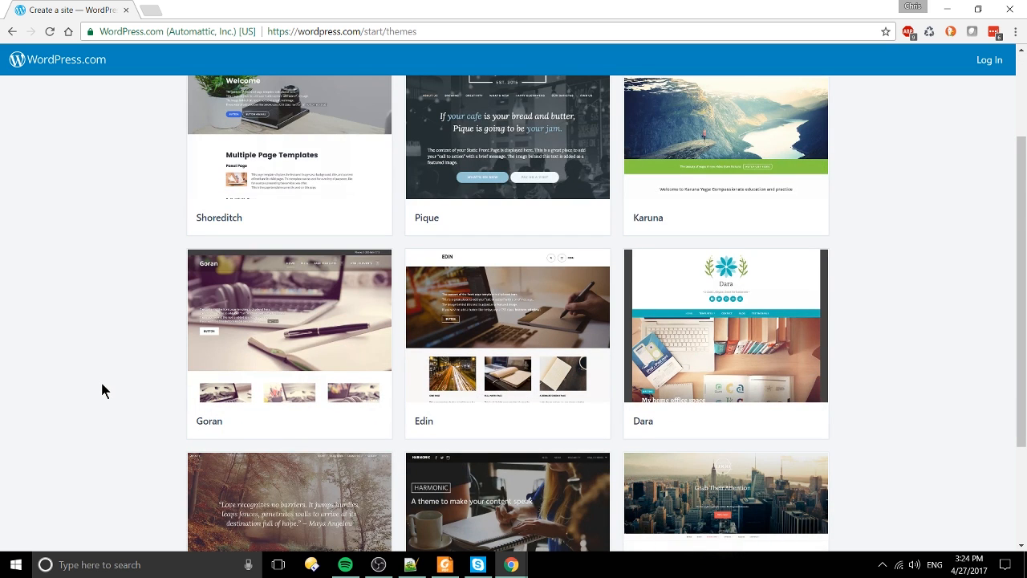
{"action": "scroll", "coordinate": [102, 391], "scroll_direction": "down", "scroll_amount": 2}
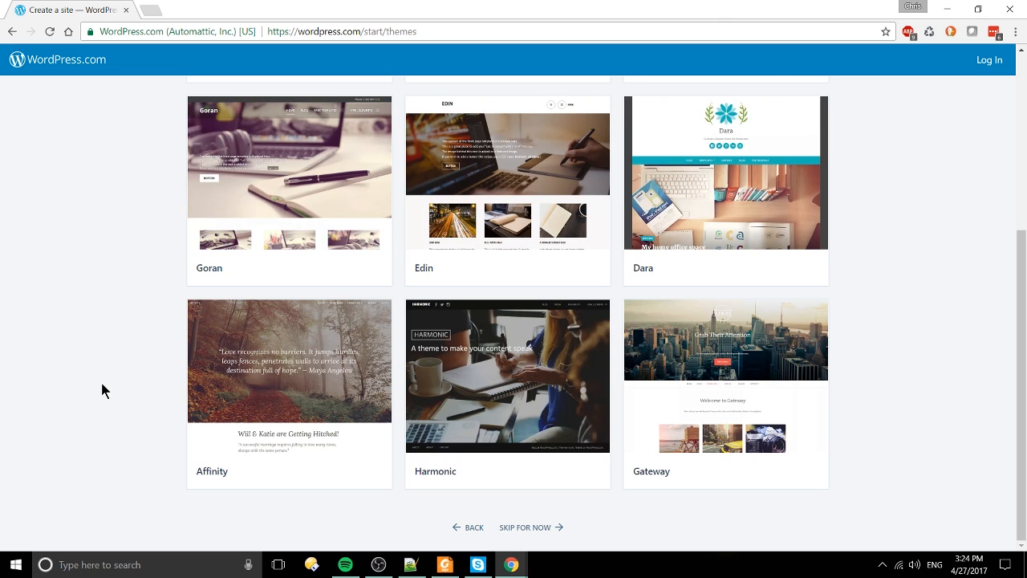
{"action": "scroll", "coordinate": [102, 391], "scroll_direction": "up", "scroll_amount": 4}
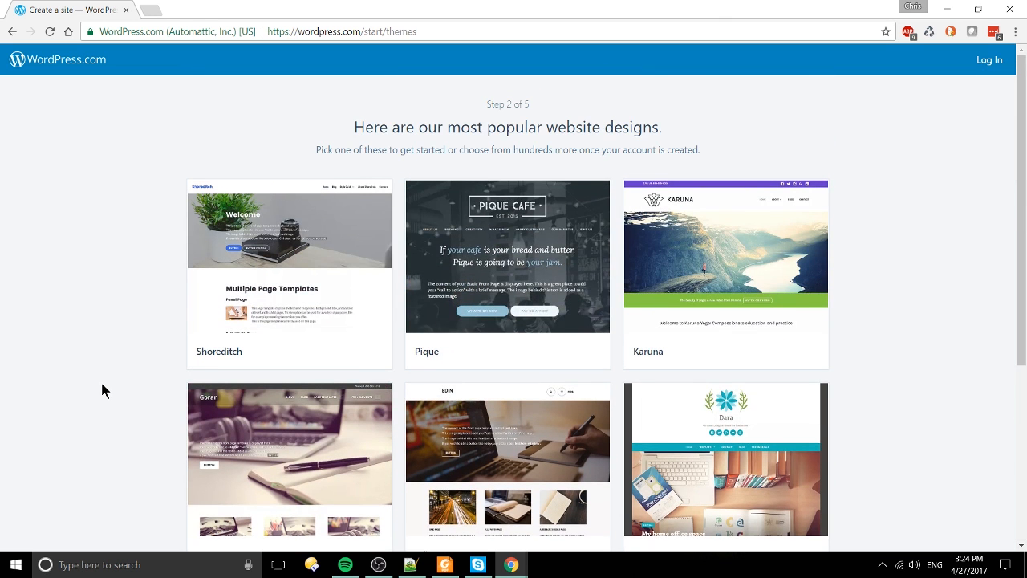
{"action": "scroll", "coordinate": [560, 368], "scroll_direction": "down", "scroll_amount": 1}
{"action": "scroll", "coordinate": [559, 368], "scroll_direction": "down", "scroll_amount": 1}
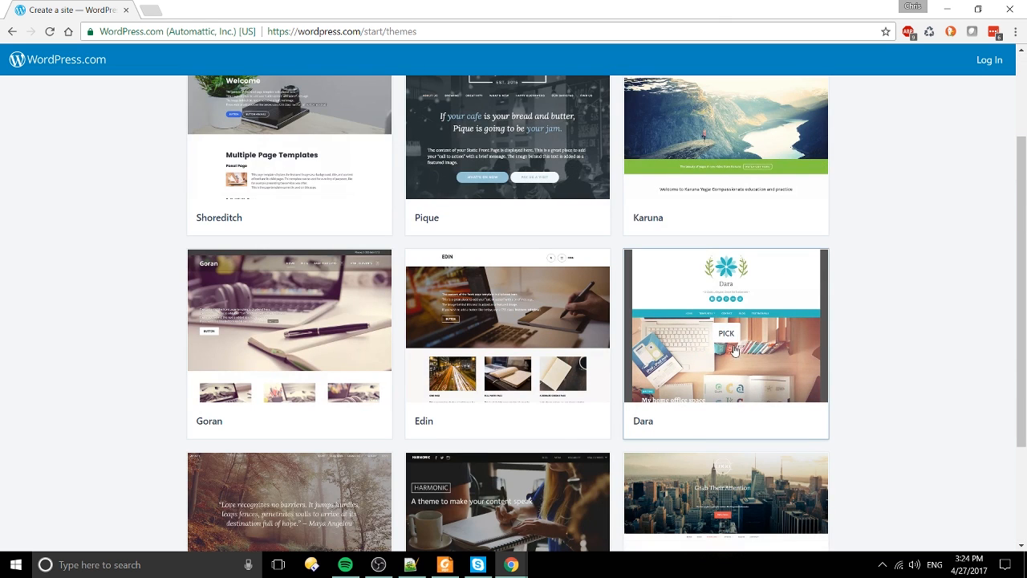
Step: Pick the Dara design and search for a domain using 'christutorials'
{"action": "left_click", "coordinate": [732, 343]}
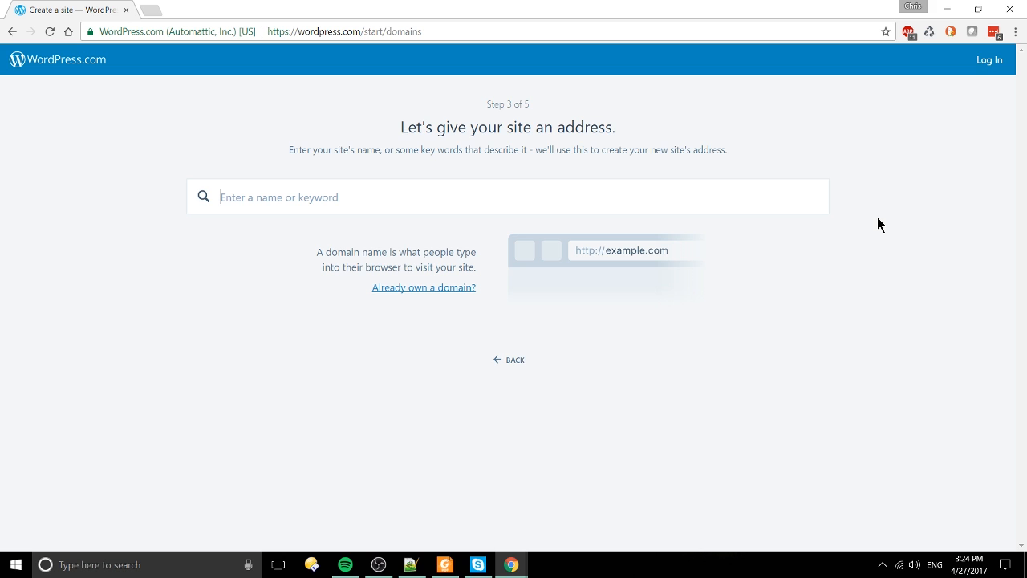
{"action": "type", "text": "tutorial"}
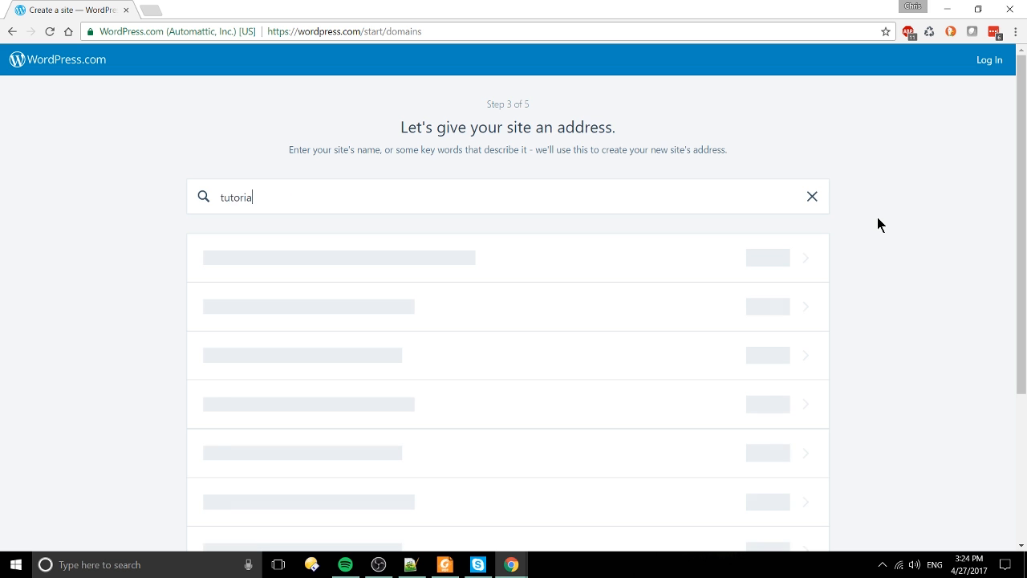
{"action": "key", "text": "ctrl+a"}
{"action": "type", "text": "christutorials"}
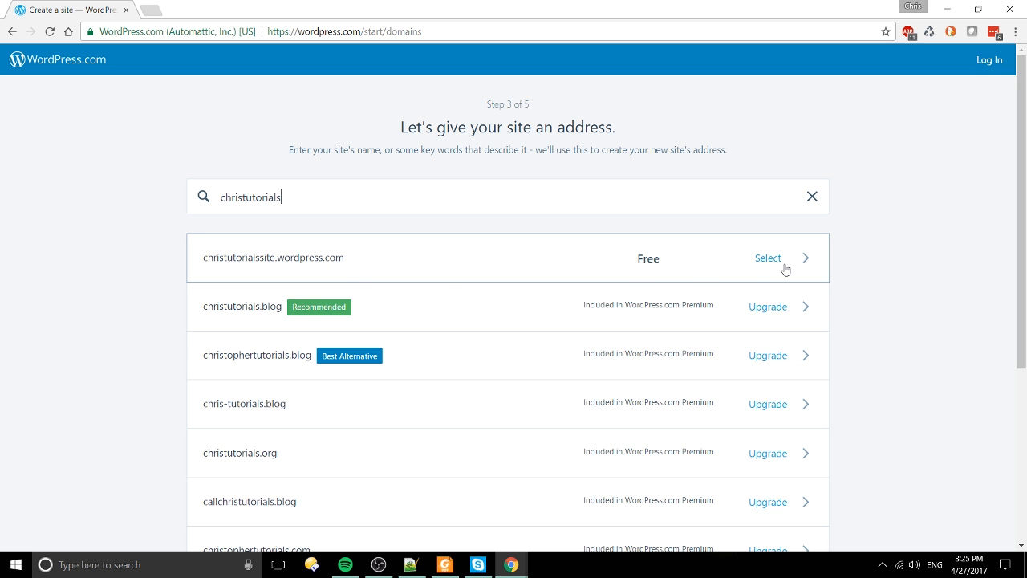
Step: Select the free christutorialssite.wordpress.com address
{"action": "scroll", "coordinate": [715, 337], "scroll_direction": "down", "scroll_amount": 4}
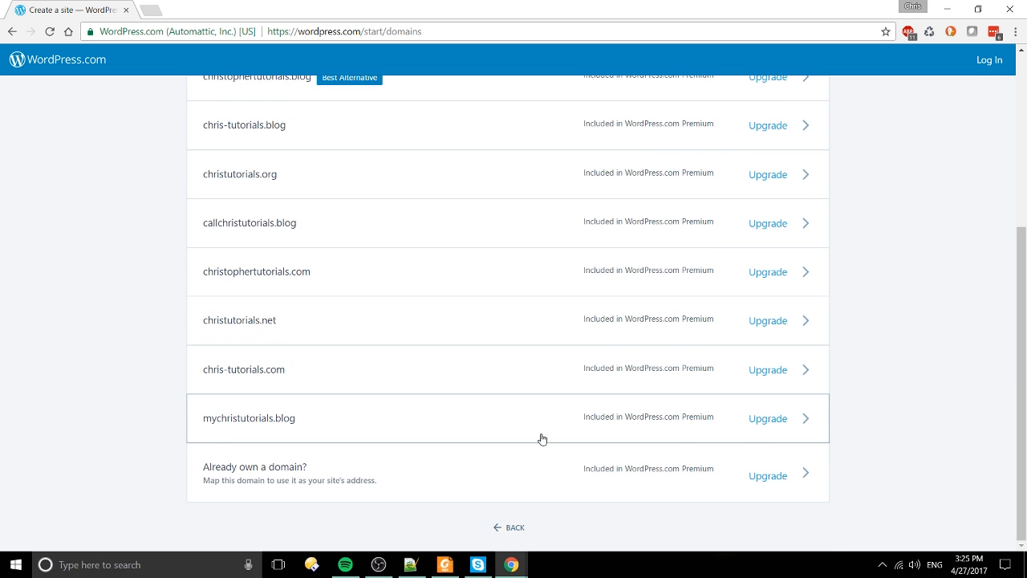
{"action": "scroll", "coordinate": [542, 438], "scroll_direction": "up", "scroll_amount": 4}
{"action": "left_click", "coordinate": [768, 263]}
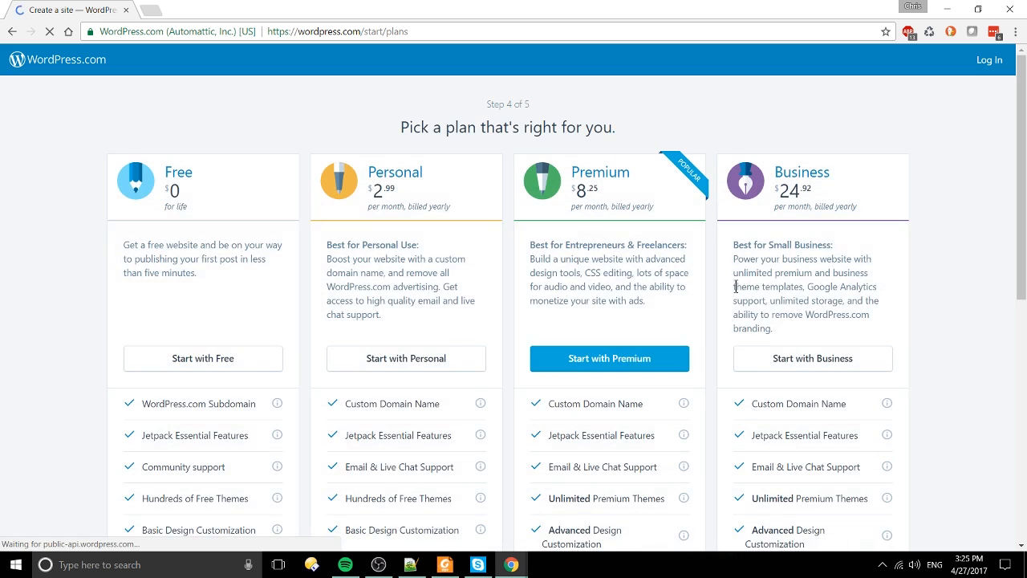
{"action": "scroll", "coordinate": [135, 334], "scroll_direction": "down", "scroll_amount": 1}
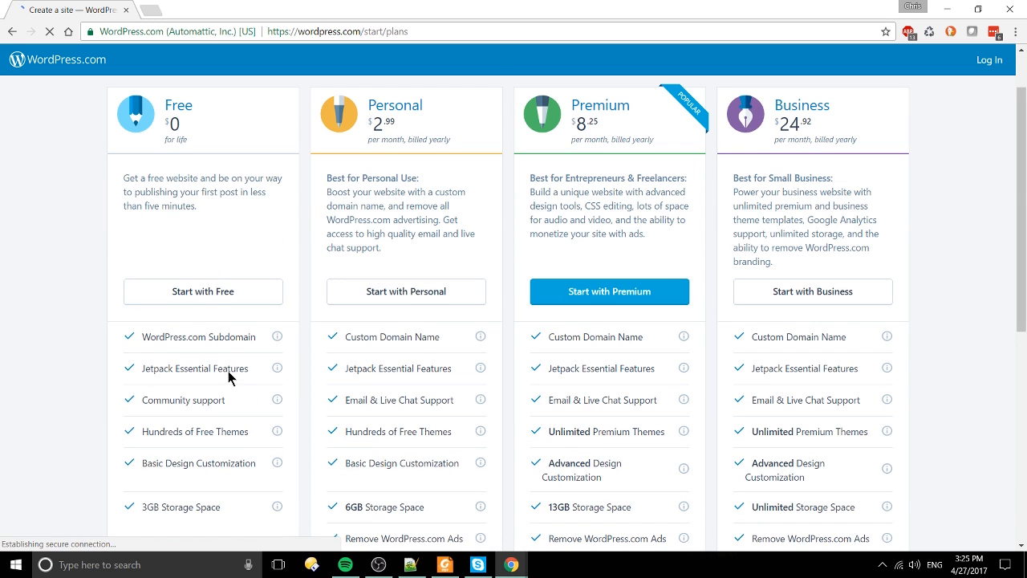
{"action": "scroll", "coordinate": [226, 308], "scroll_direction": "down", "scroll_amount": 1}
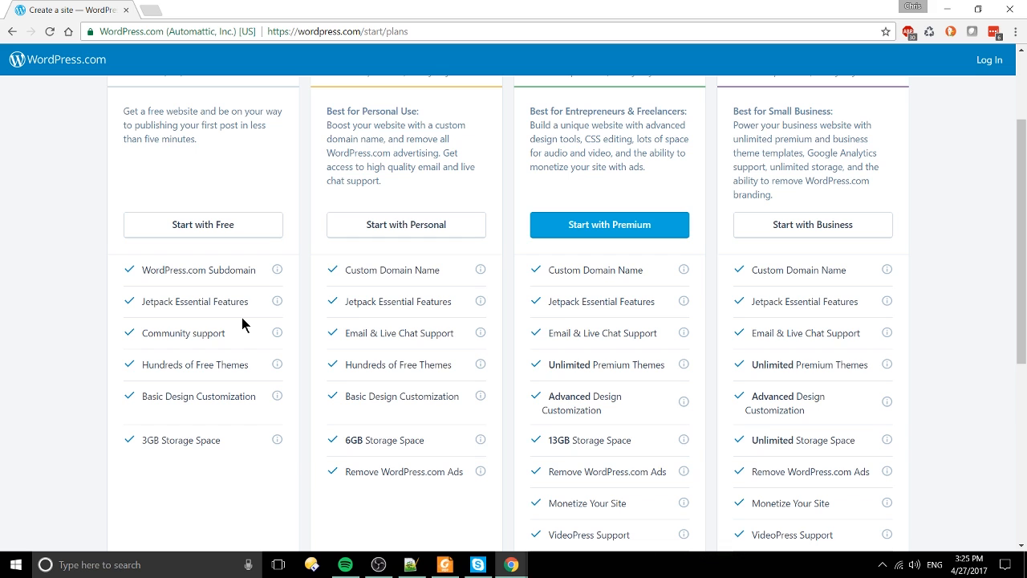
{"action": "scroll", "coordinate": [243, 321], "scroll_direction": "up", "scroll_amount": 1}
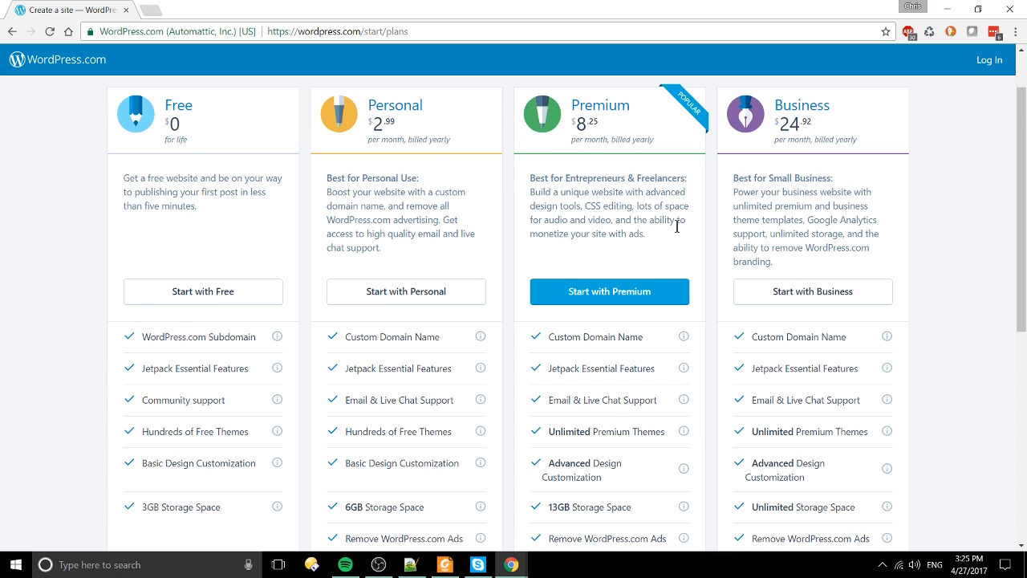
{"action": "scroll", "coordinate": [690, 233], "scroll_direction": "down", "scroll_amount": 1}
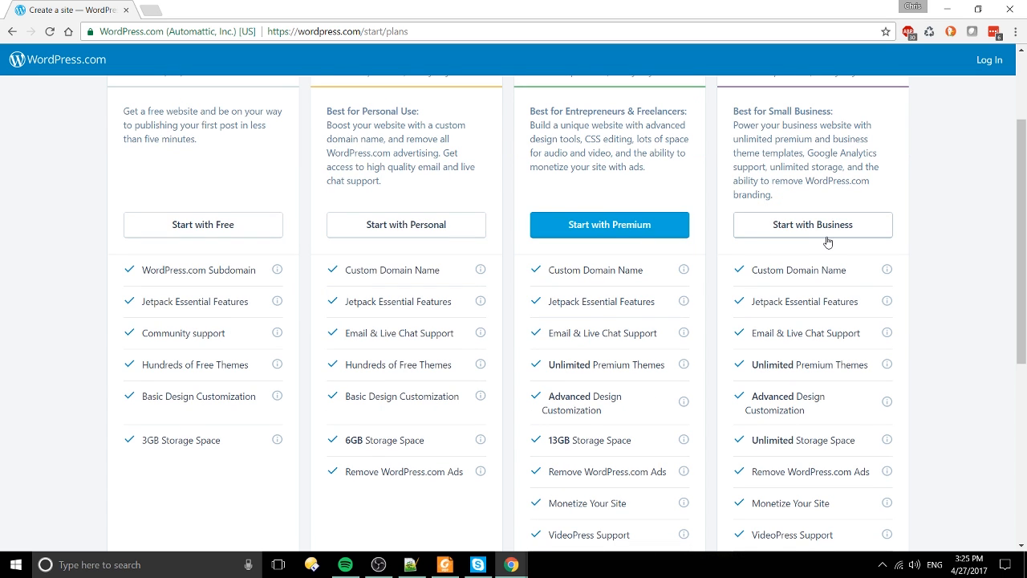
{"action": "scroll", "coordinate": [690, 233], "scroll_direction": "up", "scroll_amount": 2}
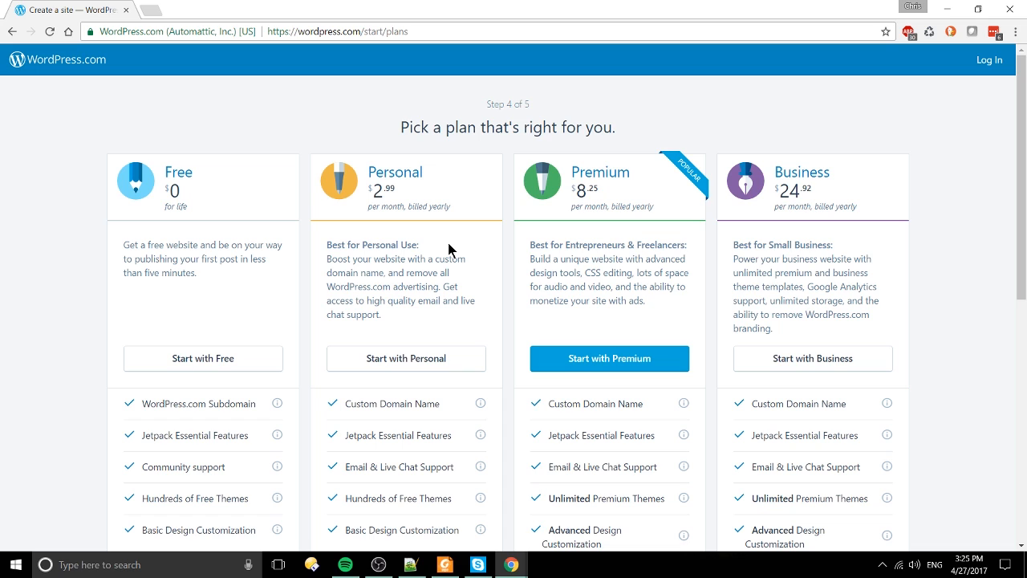
{"action": "left_click_drag", "start_coordinate": [406, 258], "coordinate": [438, 287]}
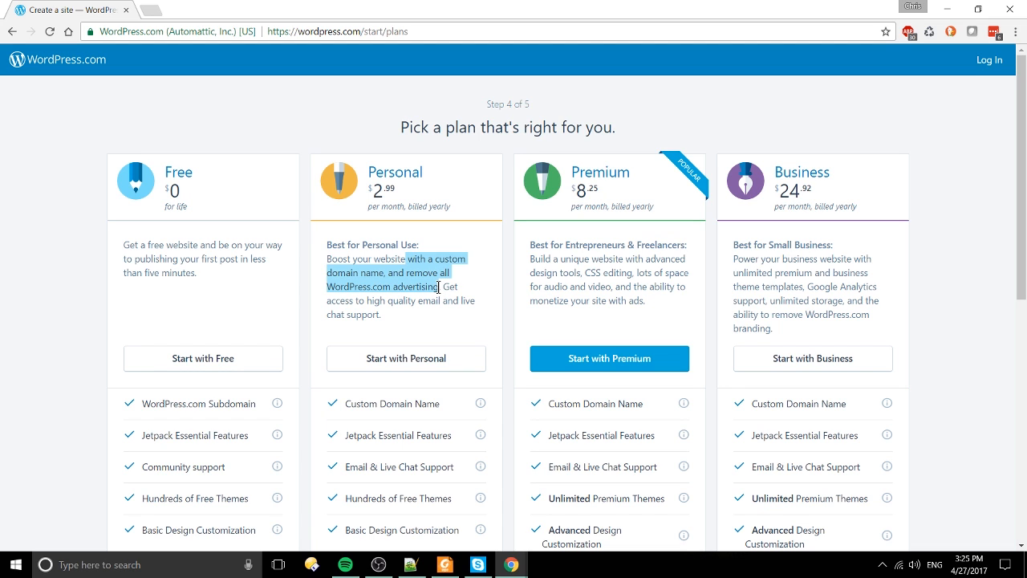
{"action": "left_click", "coordinate": [469, 294]}
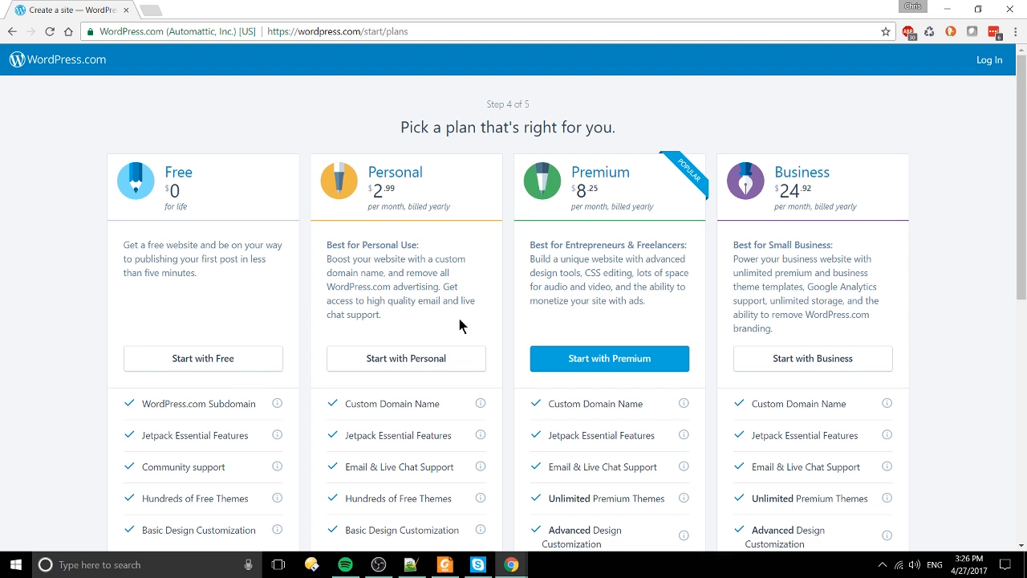
{"action": "scroll", "coordinate": [247, 340], "scroll_direction": "down", "scroll_amount": 1}
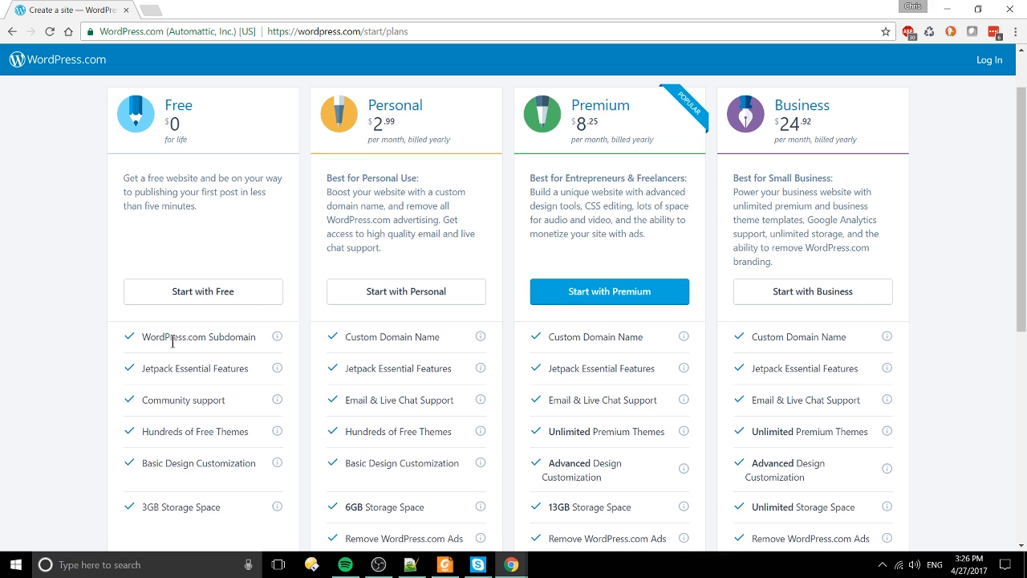
Step: Go with the Free plan and enter an e-mail address for the account
{"action": "left_click", "coordinate": [223, 290]}
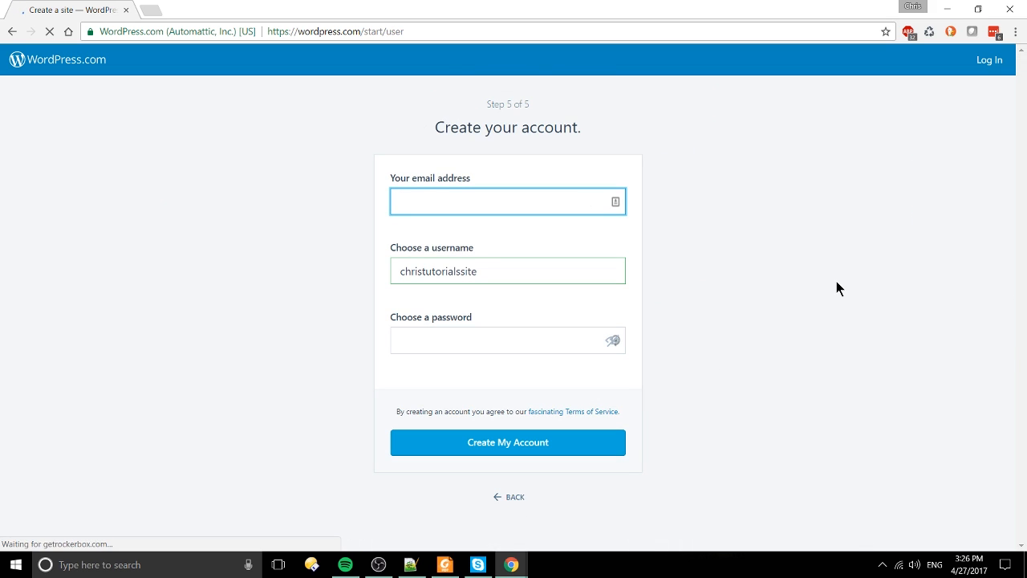
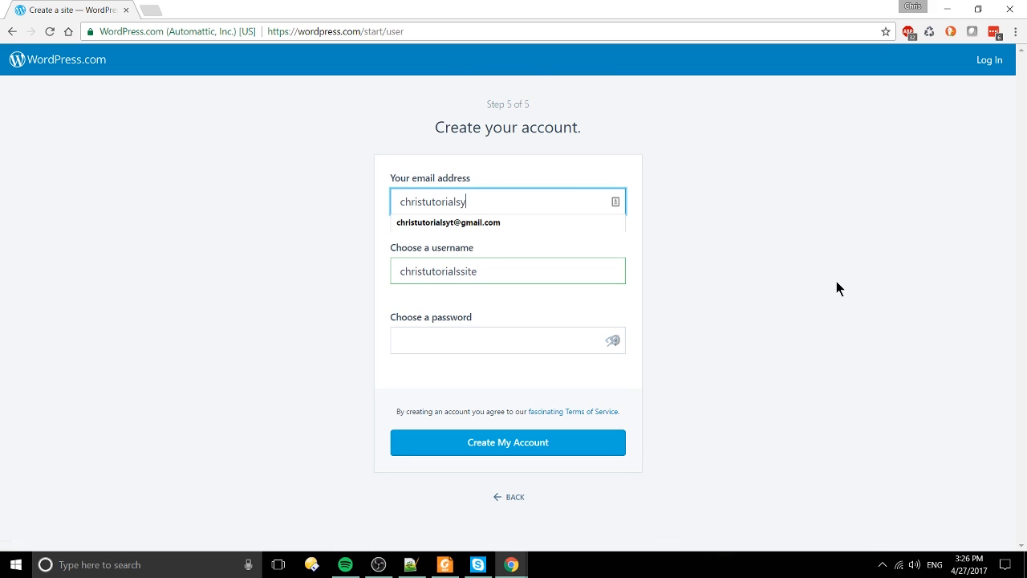
{"action": "key", "text": "Tab"}
{"action": "key", "text": "Tab"}
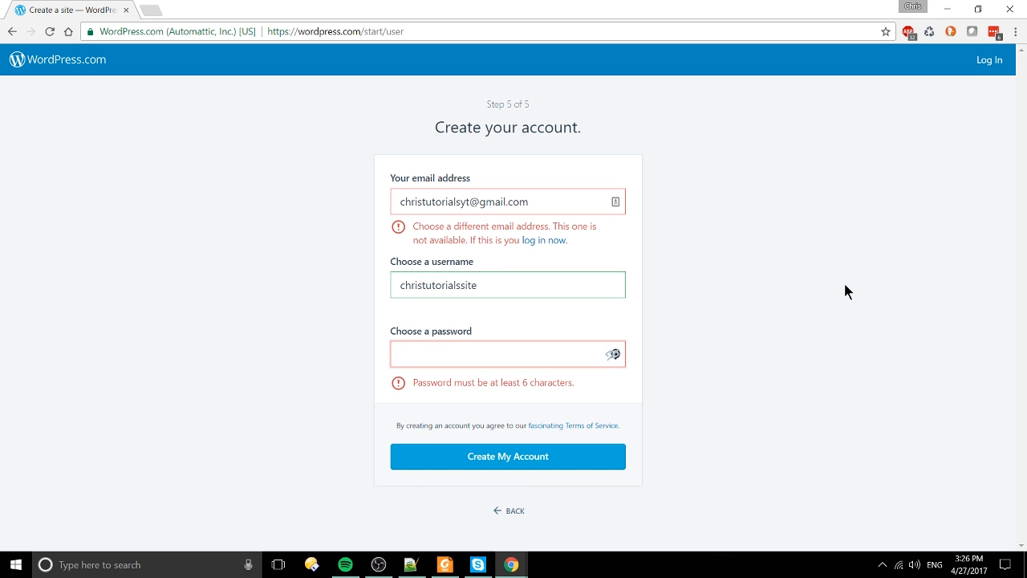
Step: Replace the rejected e-mail with another address, enter a password, and submit the account form
{"action": "left_click_drag", "start_coordinate": [582, 202], "coordinate": [9, 184]}
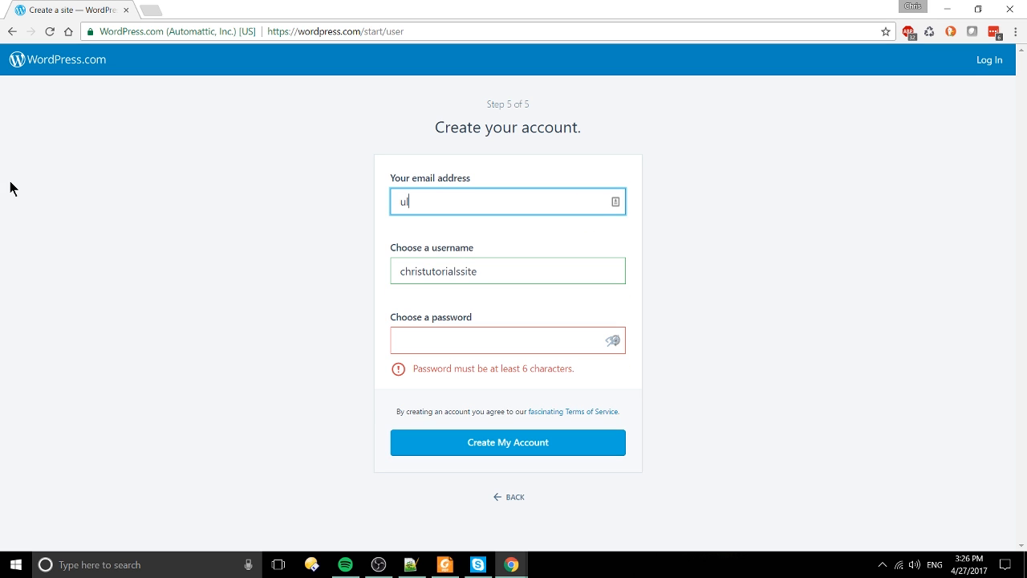
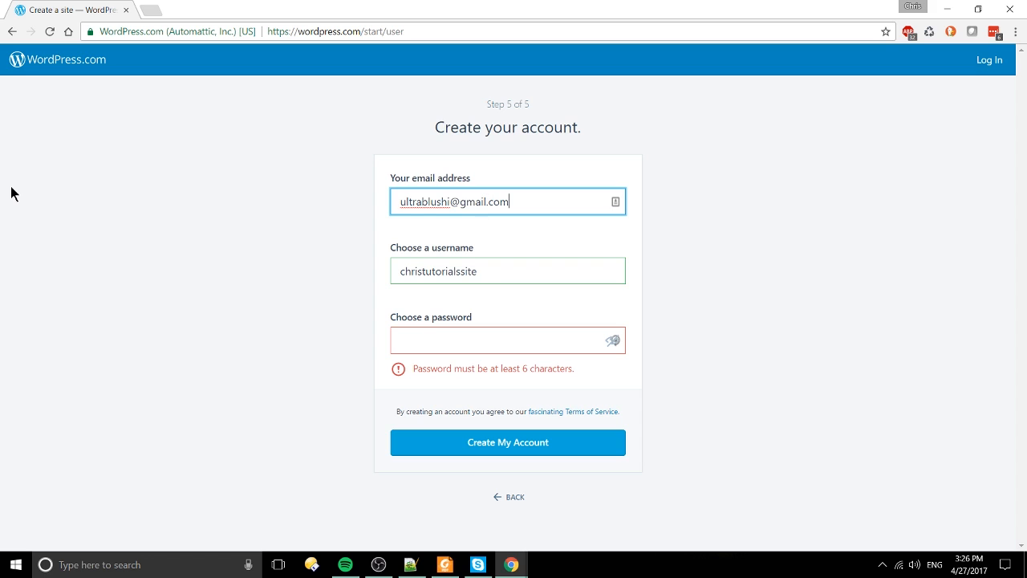
{"action": "key", "text": "Tab"}
{"action": "key", "text": "Tab"}
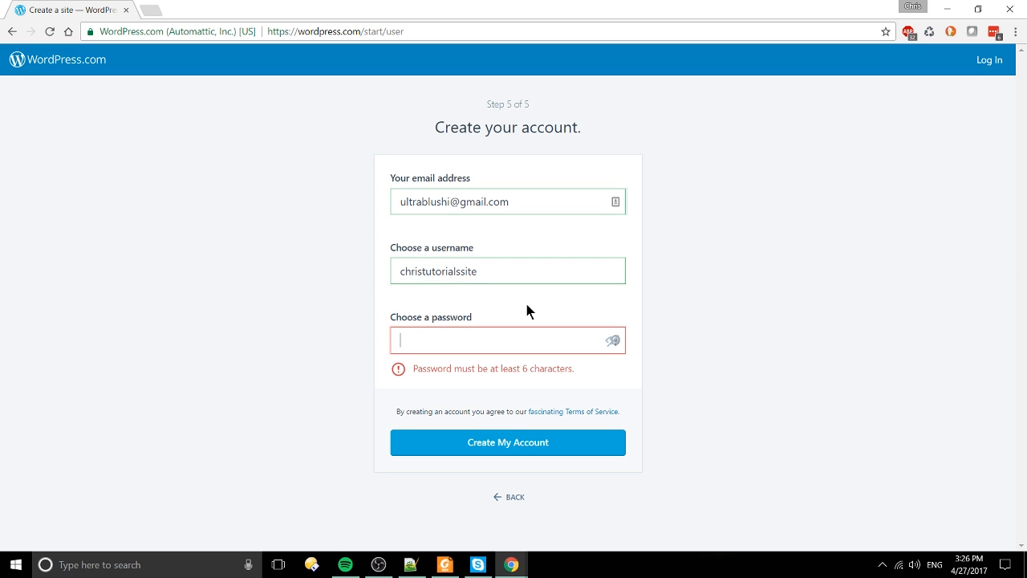
{"action": "type", "text": "••••••••••••"}
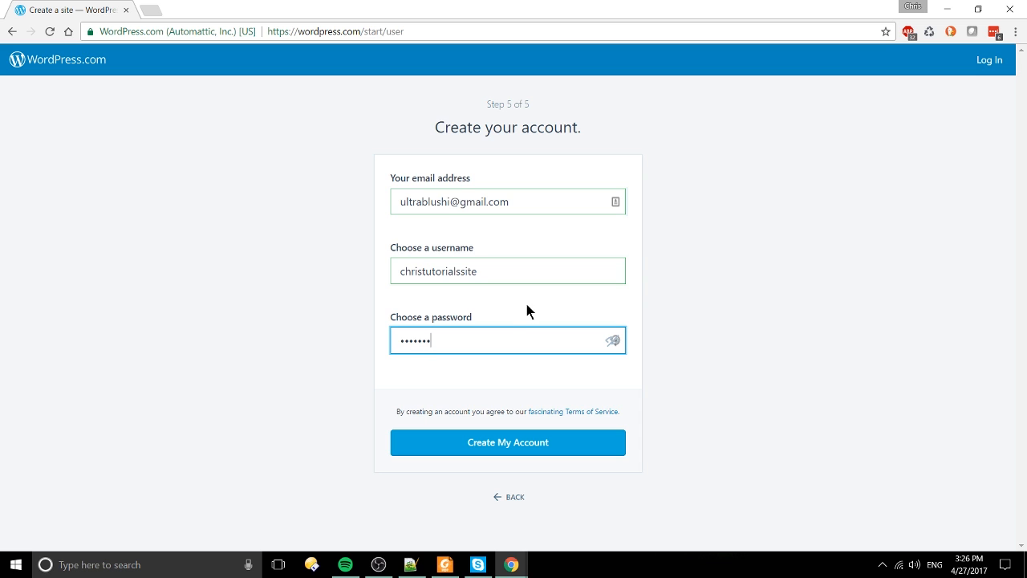
{"action": "key", "text": "ctrl+a"}
{"action": "type", "text": "•••••••••"}
{"action": "key", "text": "Return"}
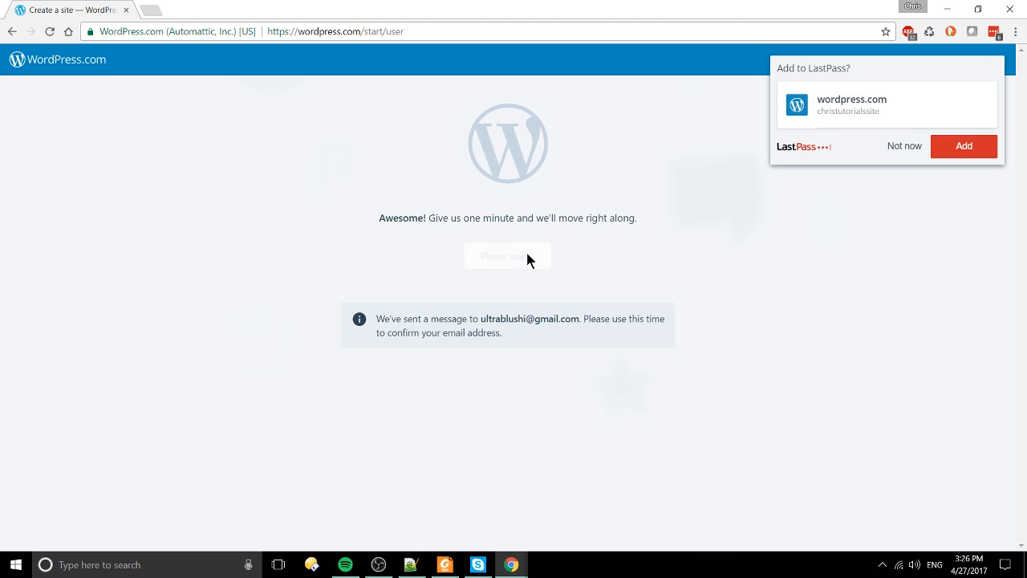
Step: Save the new login in LastPass and continue into the new christutorialssite site
{"action": "left_click", "coordinate": [967, 149]}
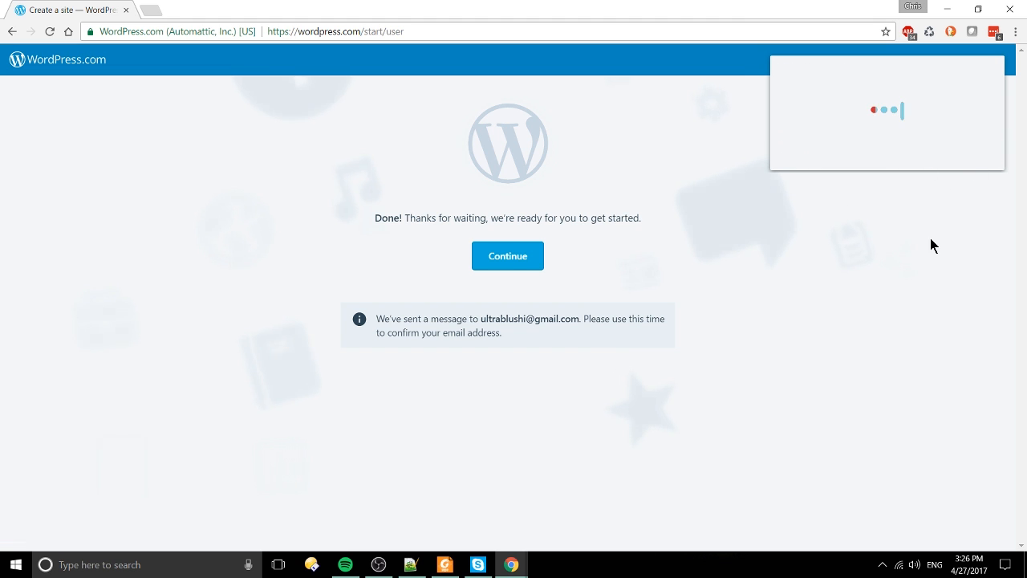
{"action": "left_click", "coordinate": [522, 258]}
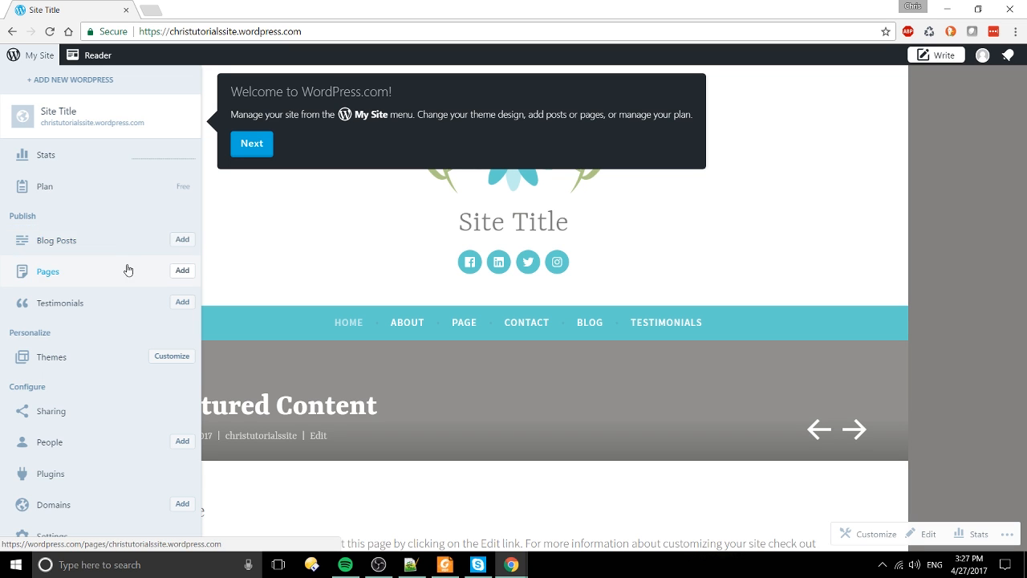
Step: Start a new post titled 'Test Blog Post' with body 'This is purely for tutorial purposes'
{"action": "left_click", "coordinate": [182, 239]}
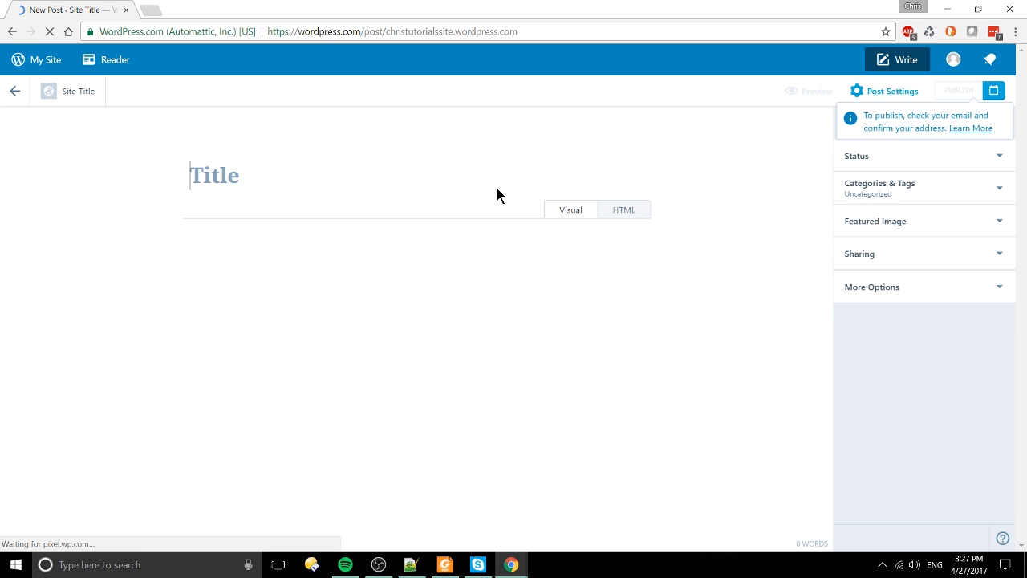
{"action": "type", "text": "Test Blog Post"}
{"action": "key", "text": "Return"}
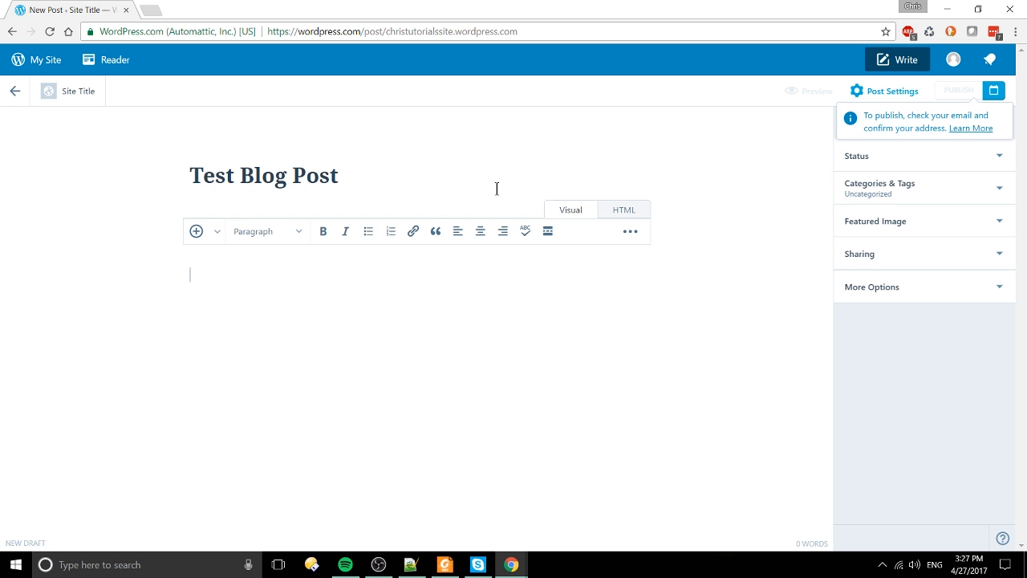
{"action": "type", "text": "This is p"}
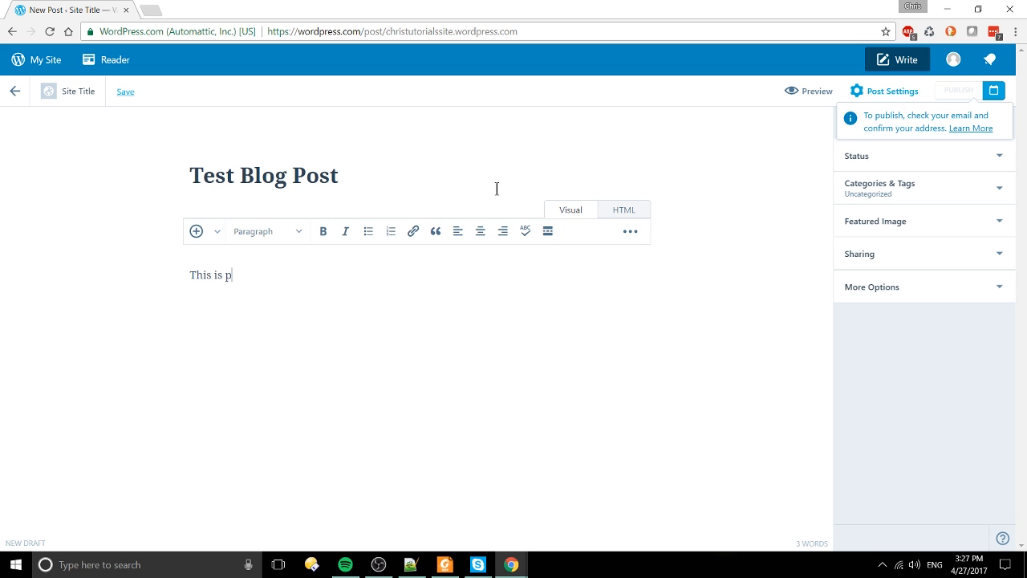
{"action": "type", "text": "urely for tutorial purposes"}
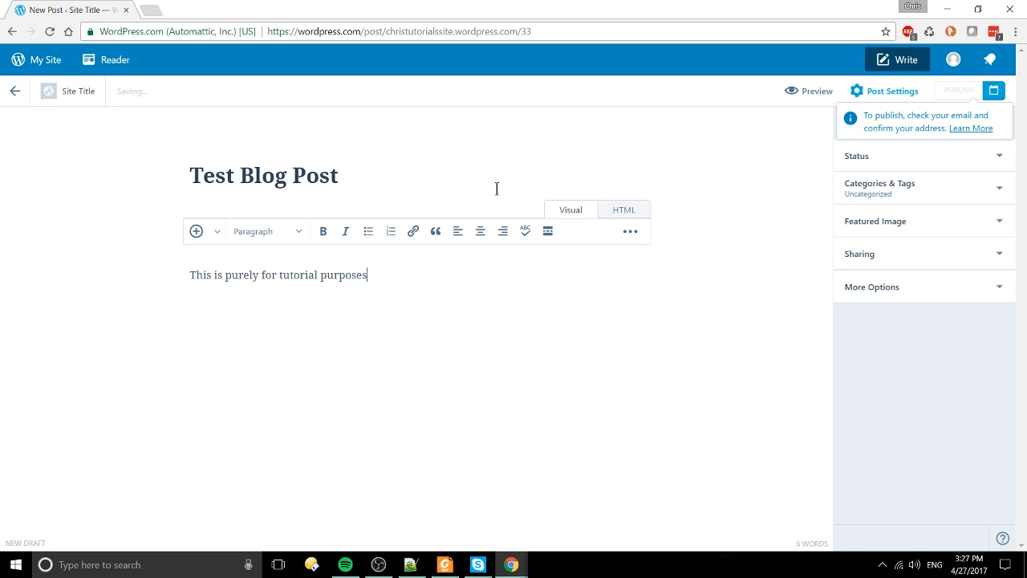
Step: Expand the Status and Categories & Tags sections in Post Settings
{"action": "left_click", "coordinate": [983, 158]}
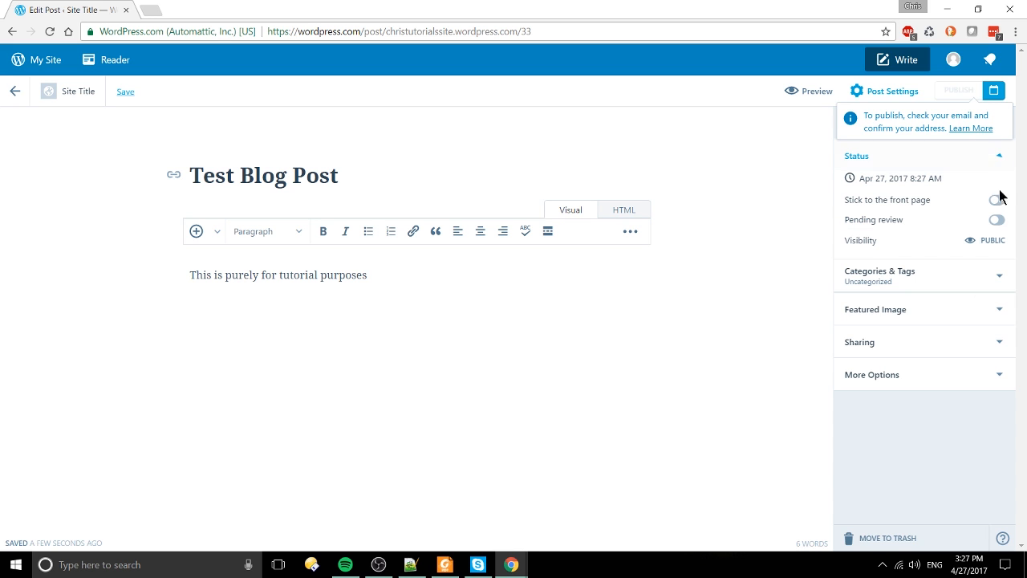
{"action": "left_click", "coordinate": [993, 284]}
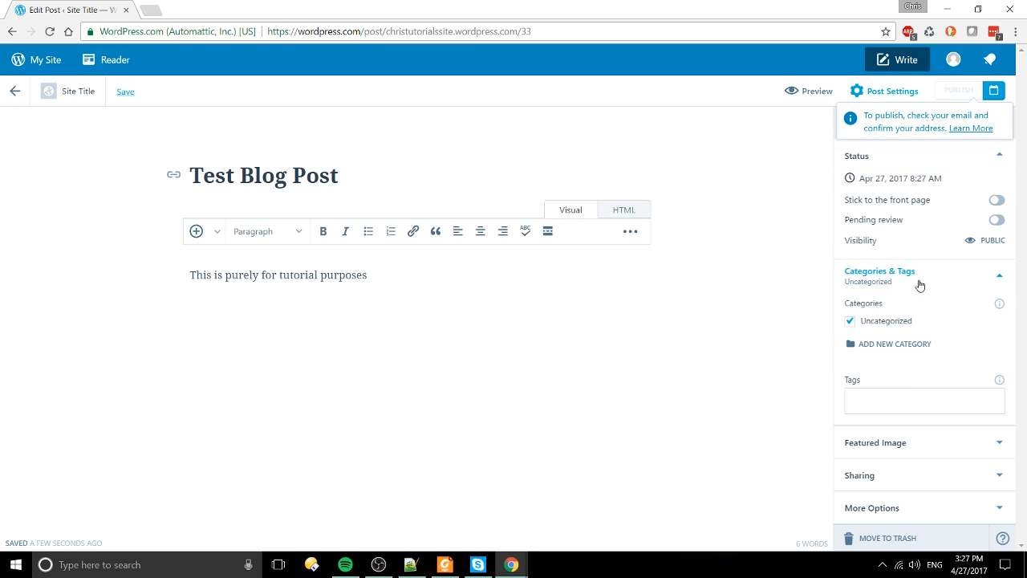
Step: Create a new 'Tutorial' category and assign it to the post
{"action": "left_click", "coordinate": [899, 344]}
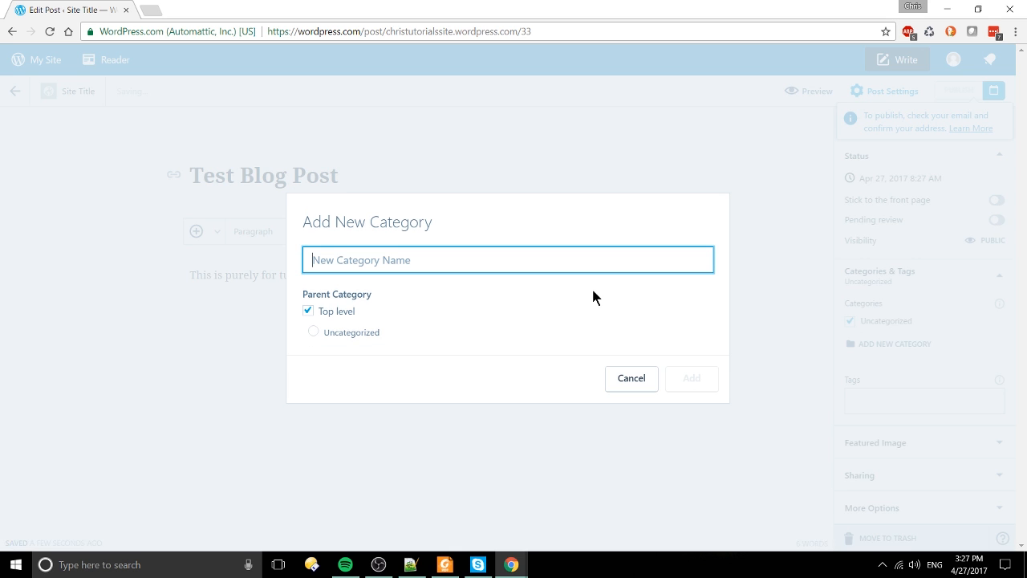
{"action": "type", "text": "Tutorial"}
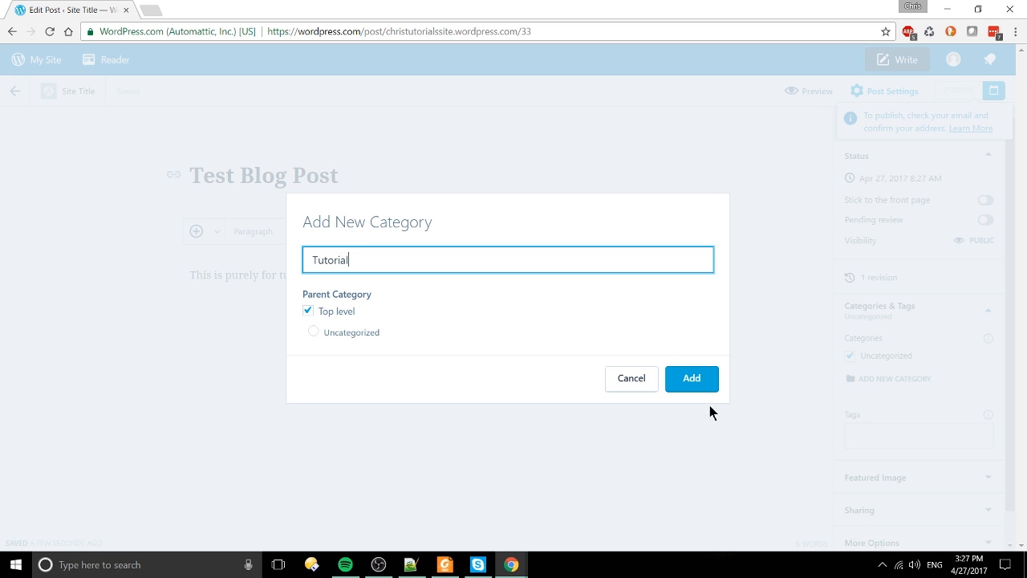
{"action": "left_click", "coordinate": [710, 383]}
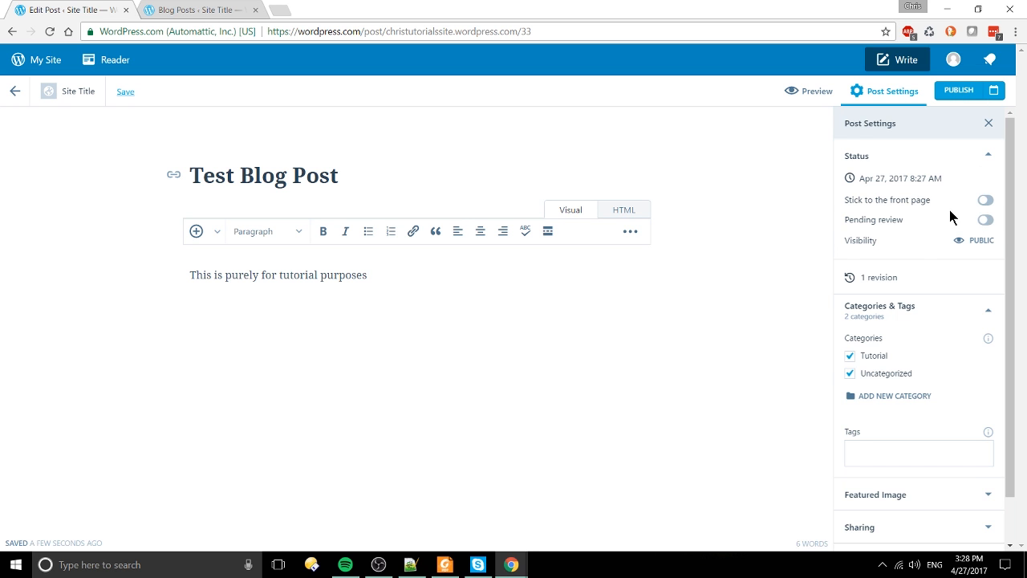
{"action": "scroll", "coordinate": [967, 216], "scroll_direction": "down", "scroll_amount": 1}
Step: Tag the post with the channel name, Windows, WordPress and Top 10, then expand Featured Image
{"action": "left_click", "coordinate": [940, 402]}
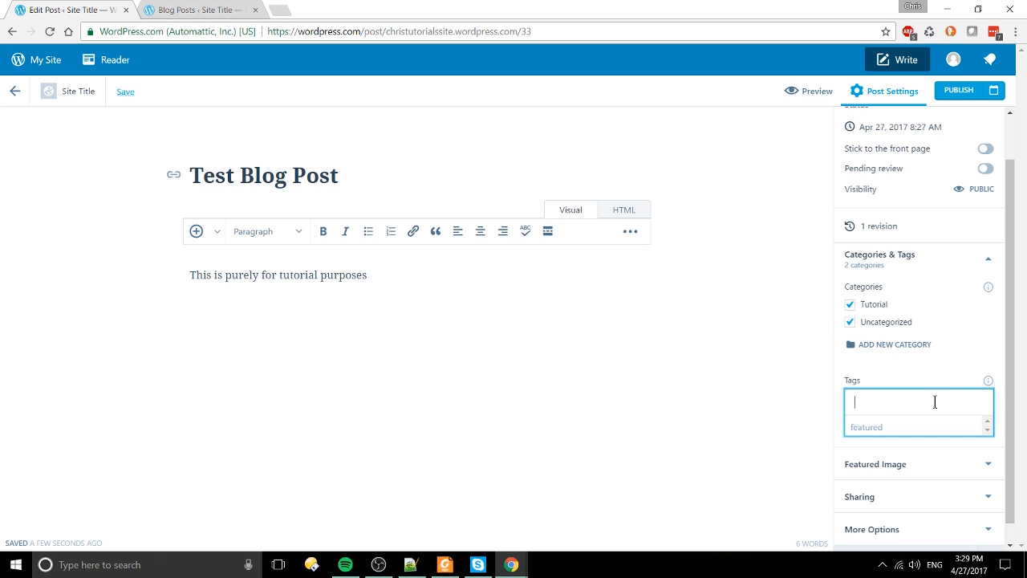
{"action": "type", "text": "Chris Tut"}
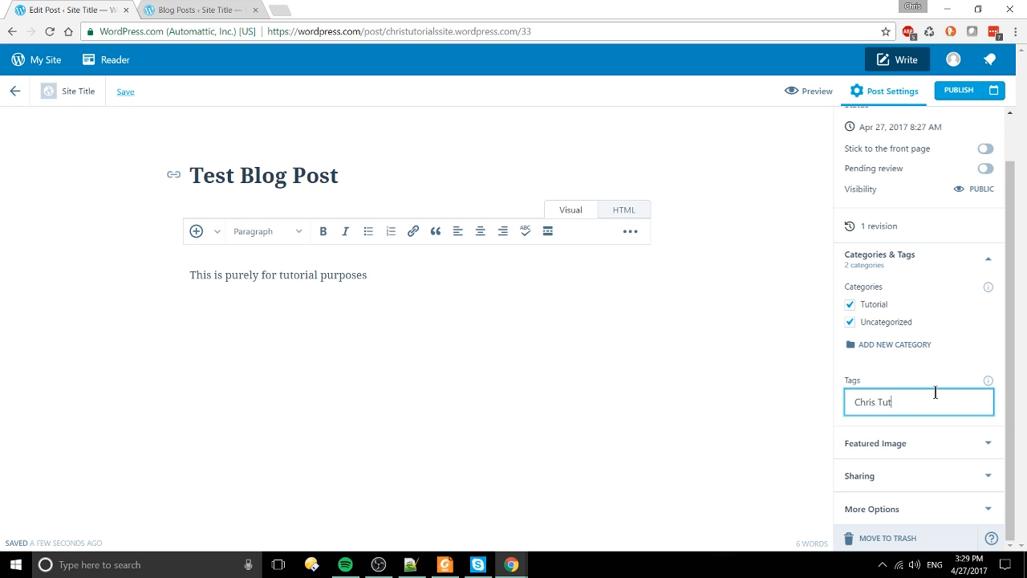
{"action": "type", "text": "orials"}
{"action": "key", "text": "Return"}
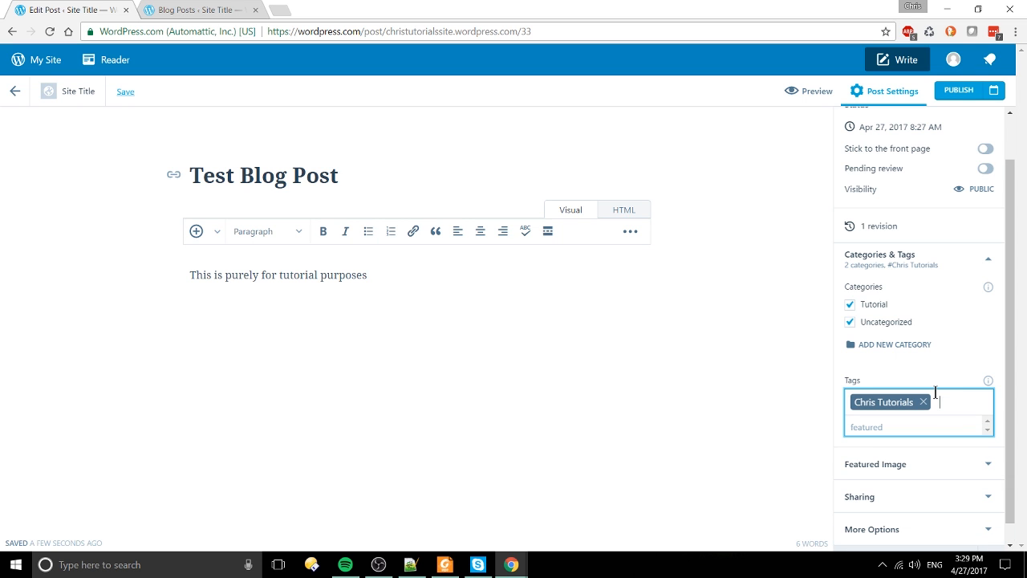
{"action": "type", "text": "Windows"}
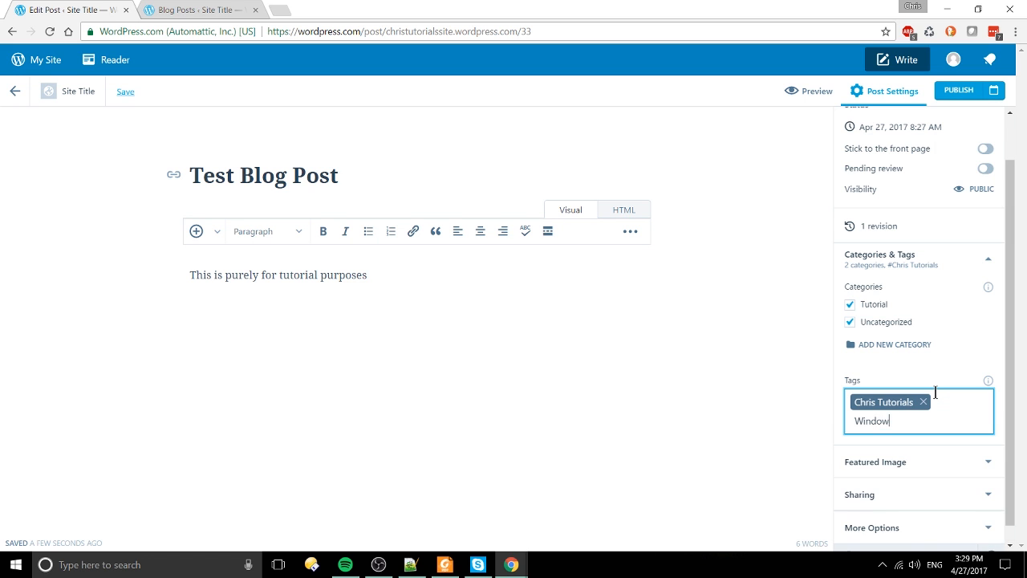
{"action": "key", "text": "Return"}
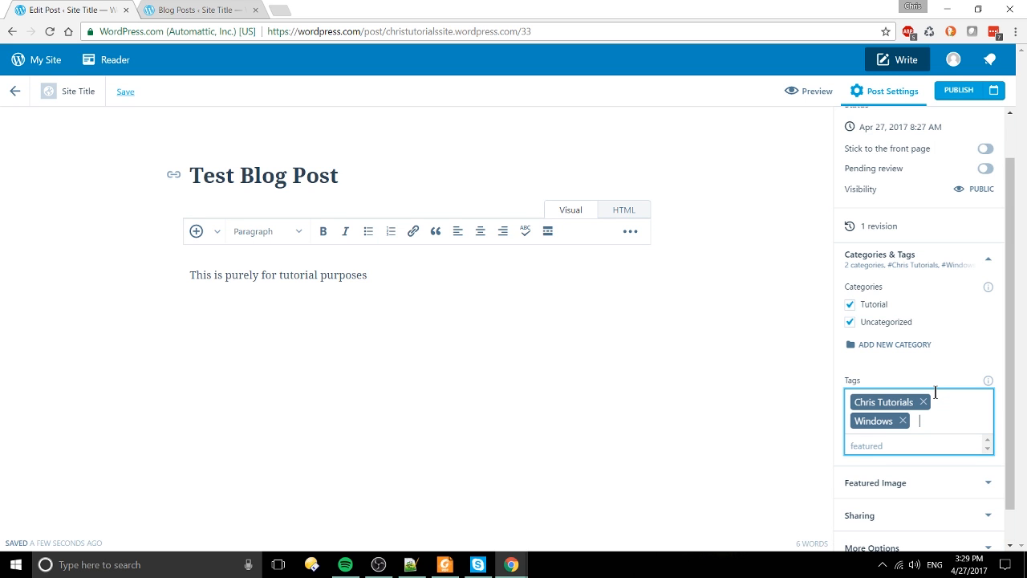
{"action": "type", "text": "WordPress"}
{"action": "key", "text": "Return"}
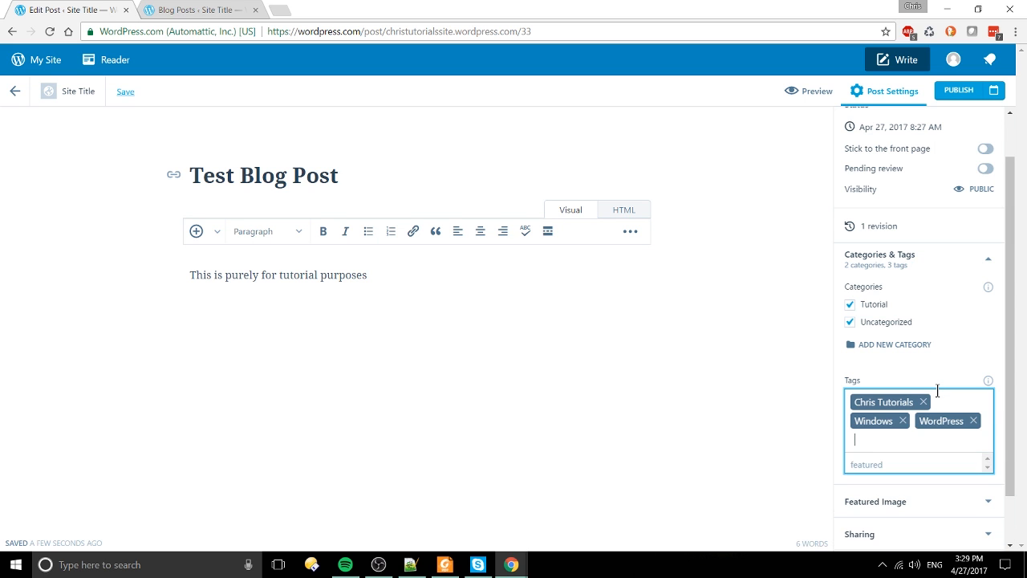
{"action": "type", "text": "Top 10"}
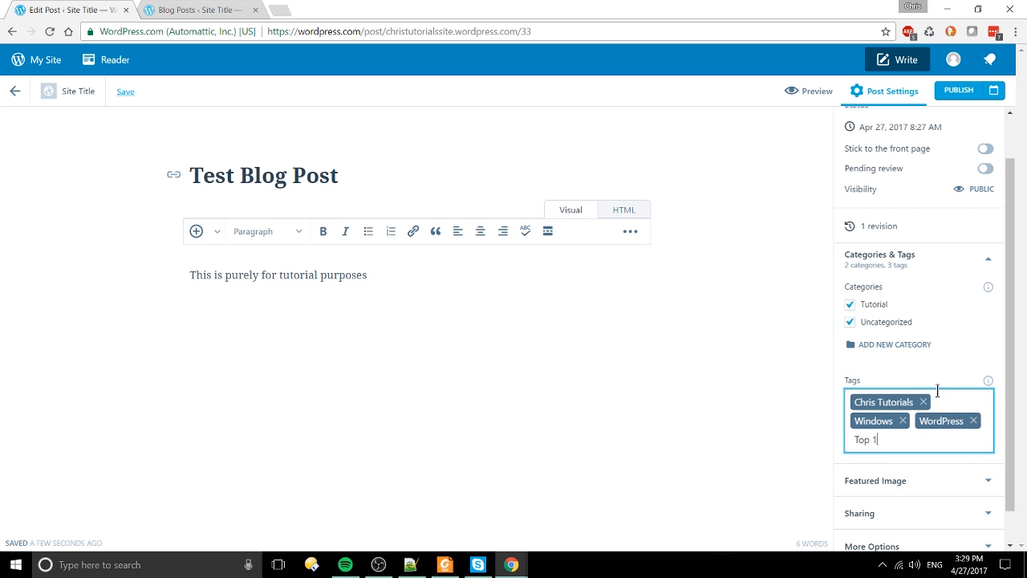
{"action": "key", "text": "Return"}
{"action": "scroll", "coordinate": [949, 345], "scroll_direction": "down", "scroll_amount": 1}
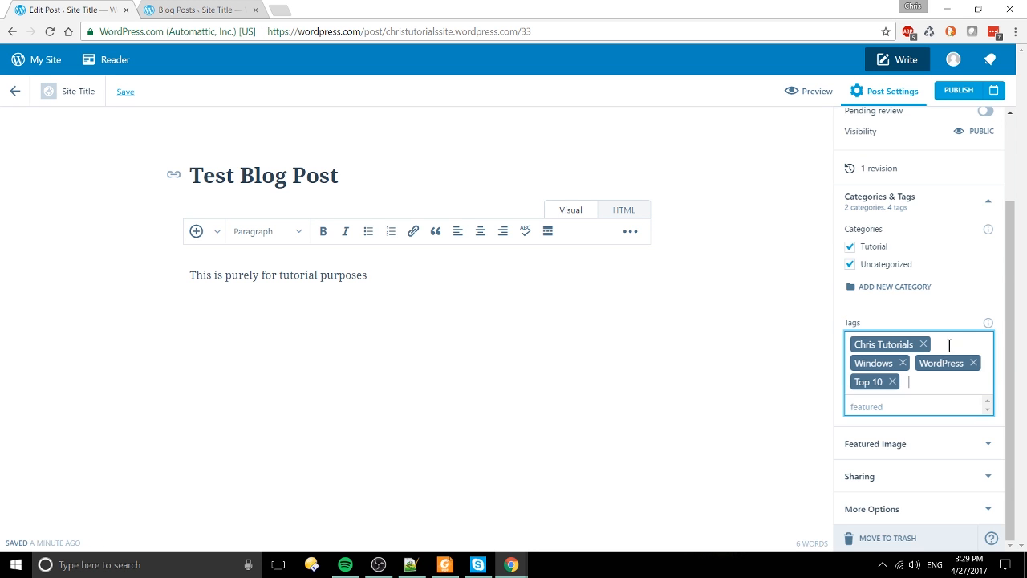
{"action": "left_click", "coordinate": [950, 444]}
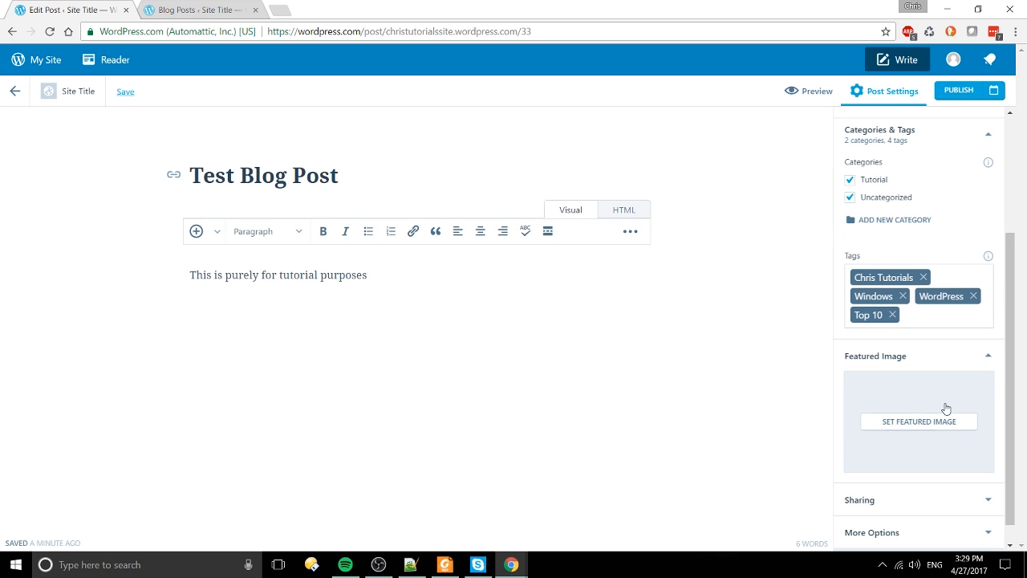
Step: Expand the post's Sharing options in Post Settings
{"action": "scroll", "coordinate": [923, 421], "scroll_direction": "down", "scroll_amount": 1}
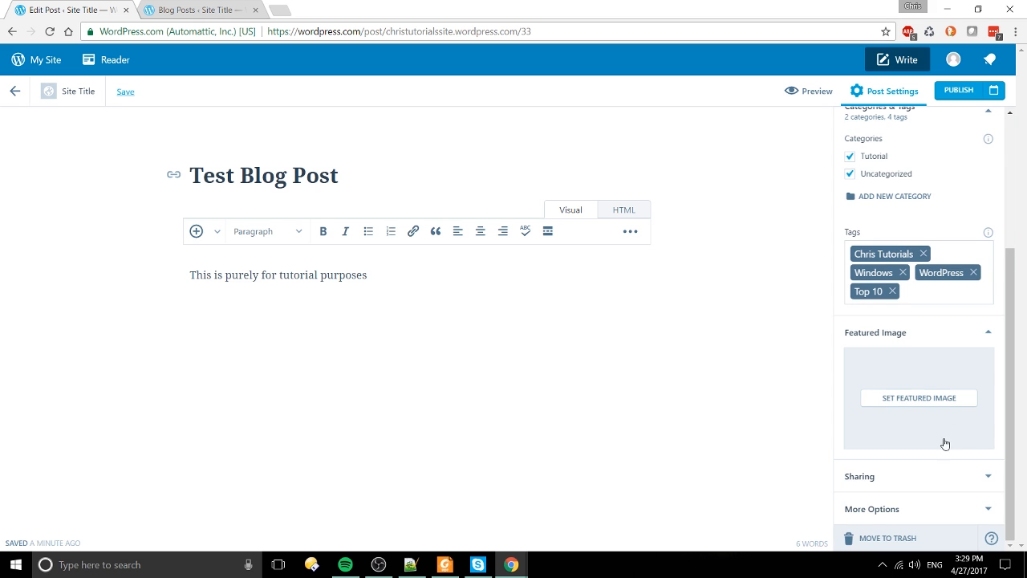
{"action": "left_click", "coordinate": [969, 478]}
{"action": "scroll", "coordinate": [975, 477], "scroll_direction": "down", "scroll_amount": 2}
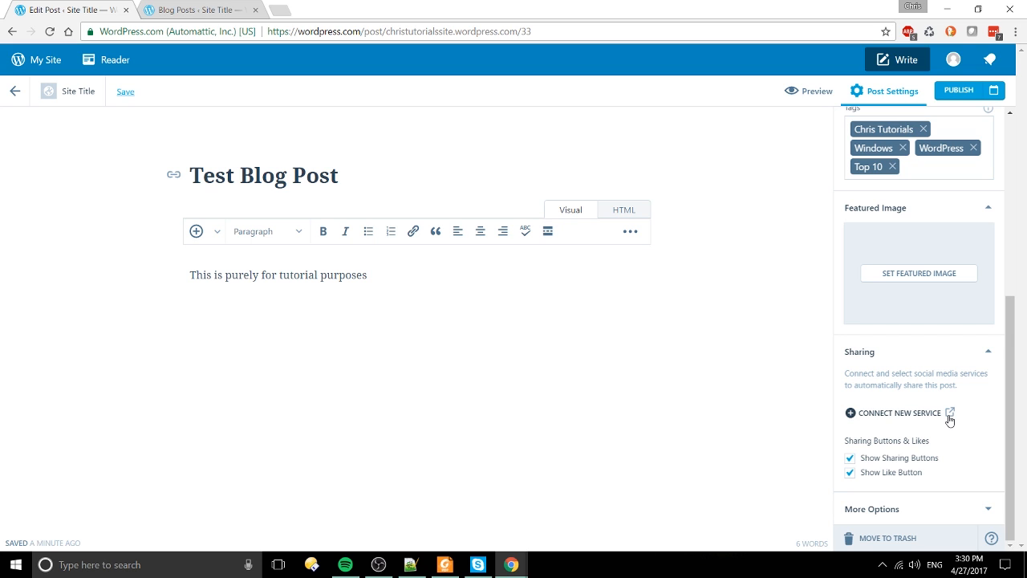
Step: Expand More Options and highlight the slug test-blog-post and the post URL
{"action": "left_click", "coordinate": [988, 509]}
{"action": "scroll", "coordinate": [995, 478], "scroll_direction": "down", "scroll_amount": 2}
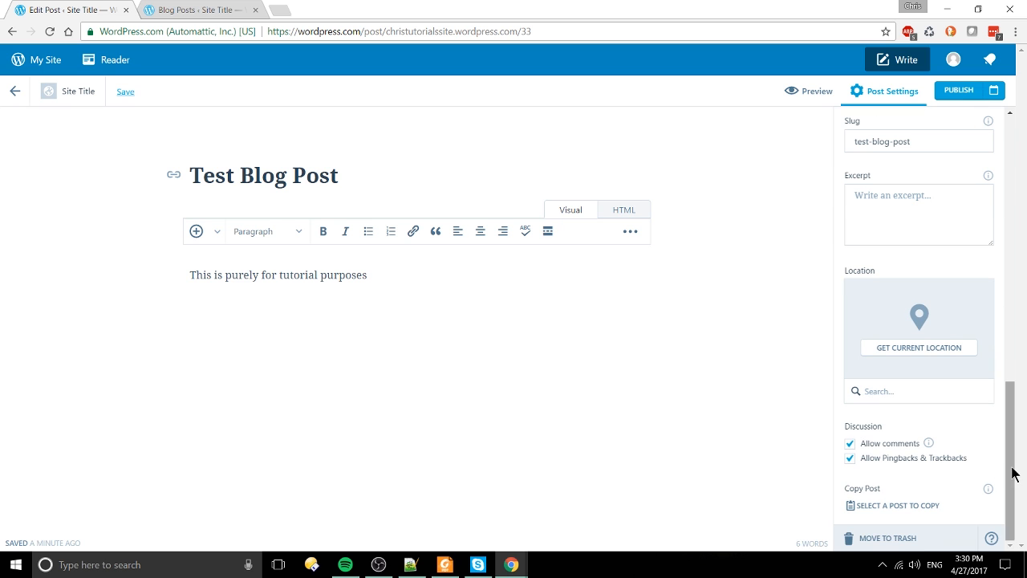
{"action": "scroll", "coordinate": [901, 213], "scroll_direction": "up", "scroll_amount": 2}
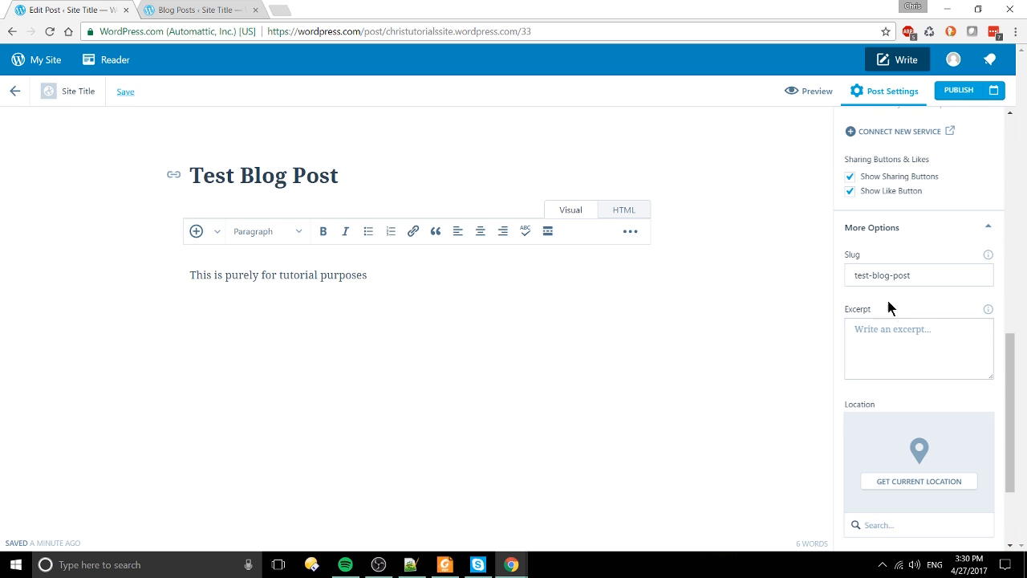
{"action": "left_click_drag", "start_coordinate": [980, 281], "coordinate": [839, 268]}
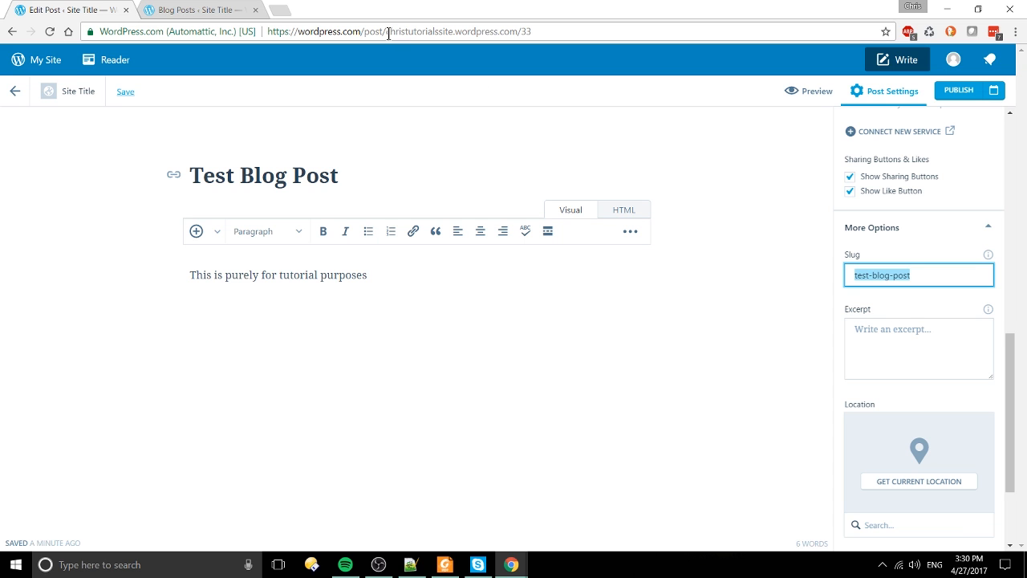
{"action": "mouse_move", "coordinate": [390, 33]}
{"action": "left_mouse_down"}
{"action": "mouse_move", "coordinate": [540, 32]}
{"action": "mouse_move", "coordinate": [387, 33]}
{"action": "left_mouse_up"}
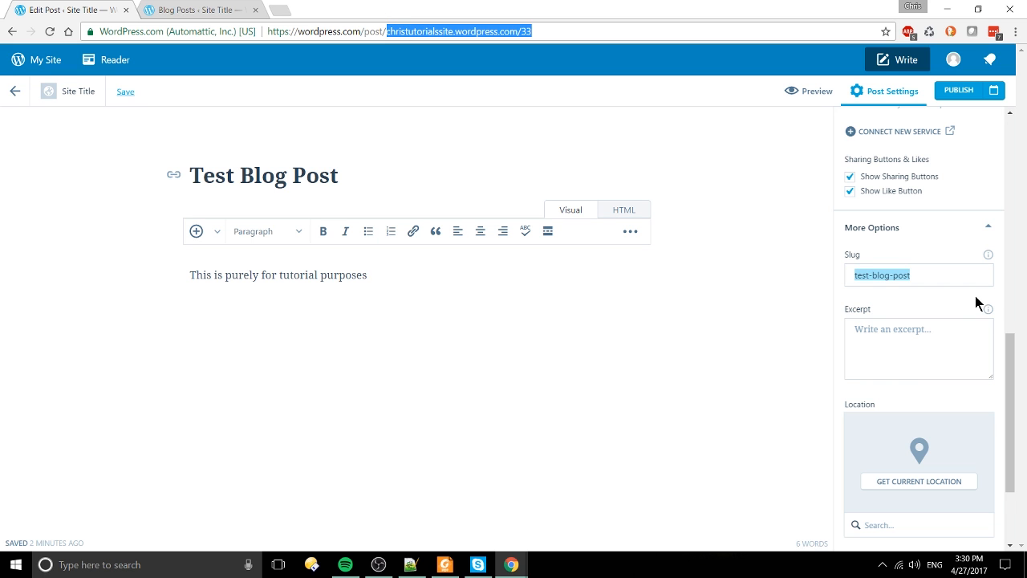
{"action": "left_click_drag", "start_coordinate": [957, 274], "coordinate": [852, 276]}
{"action": "scroll", "coordinate": [947, 394], "scroll_direction": "down", "scroll_amount": 2}
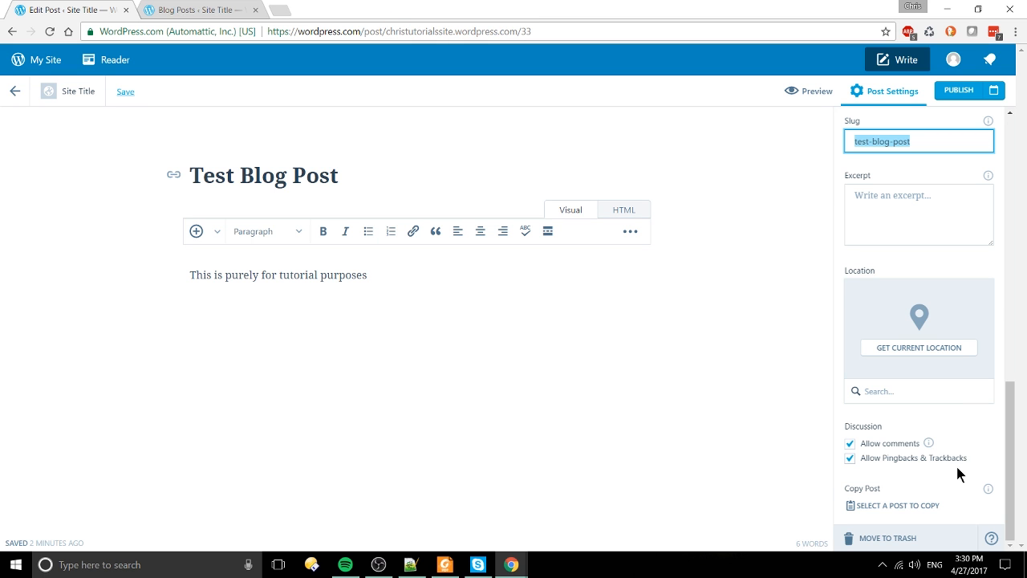
{"action": "scroll", "coordinate": [963, 481], "scroll_direction": "up", "scroll_amount": 10}
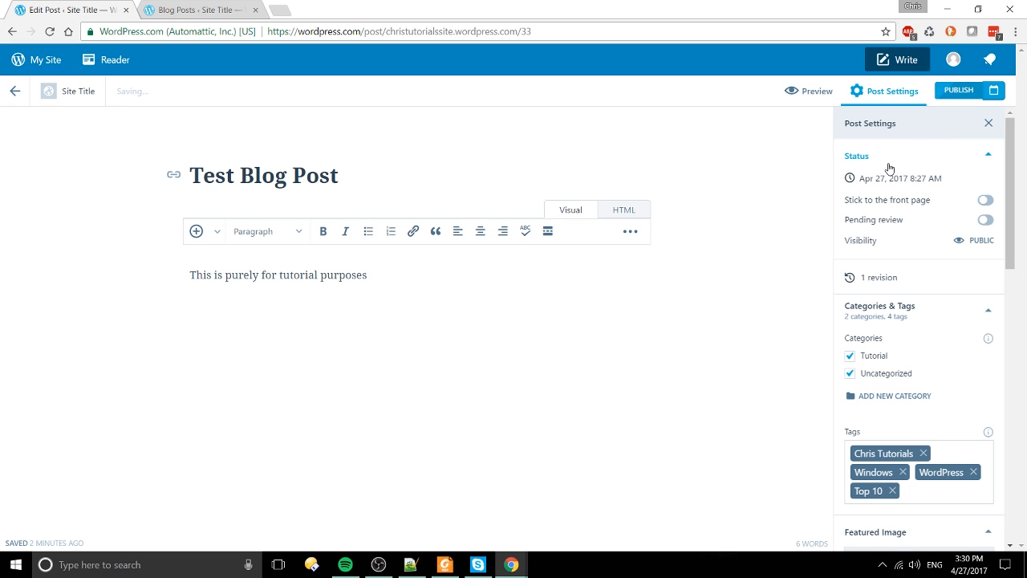
Step: Publish Test Blog Post and open the live site's home page in a new tab
{"action": "left_click", "coordinate": [960, 94]}
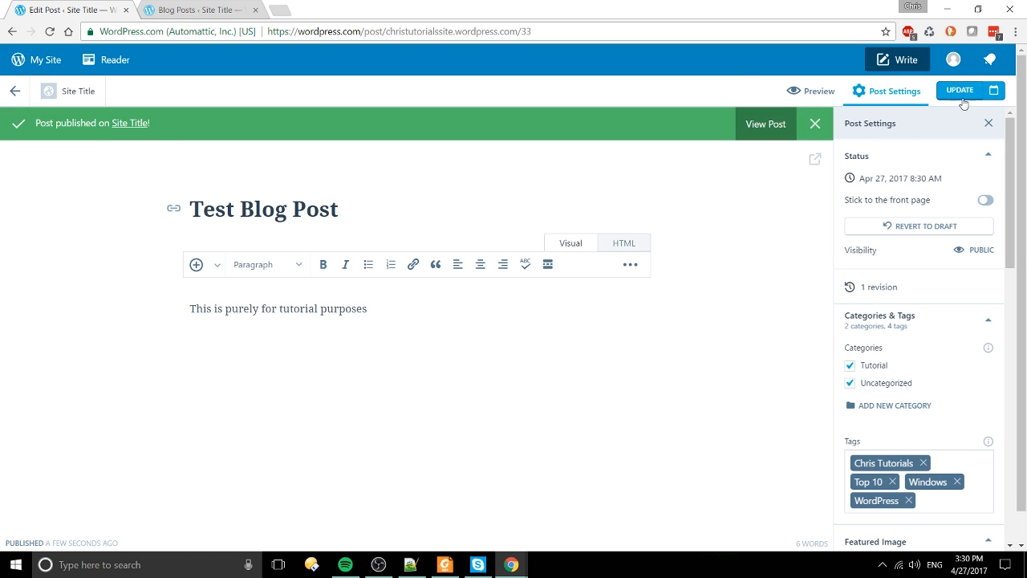
{"action": "left_click", "coordinate": [141, 134]}
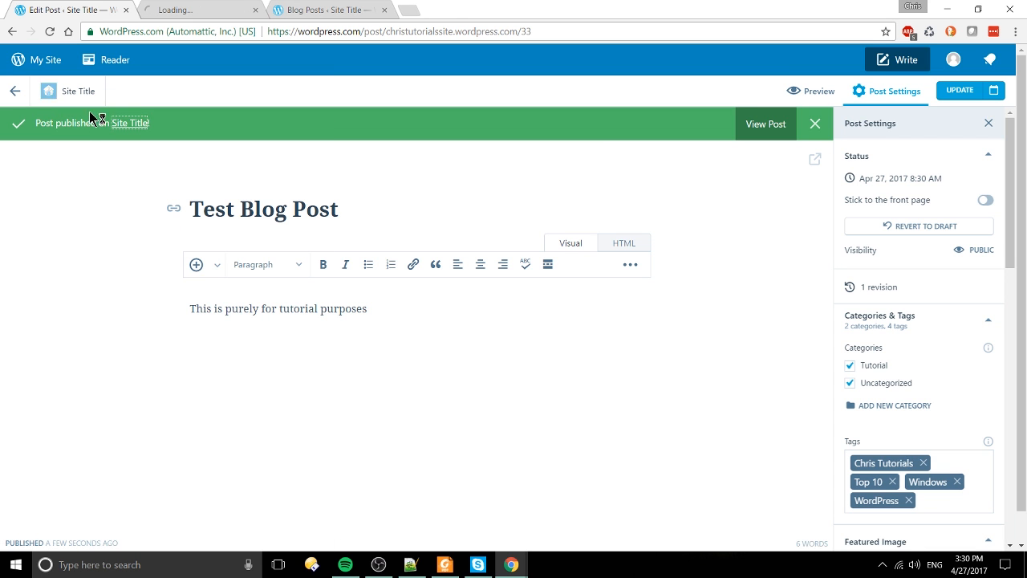
Step: Switch to the live site's tab and open its Blog page
{"action": "left_click", "coordinate": [169, 8]}
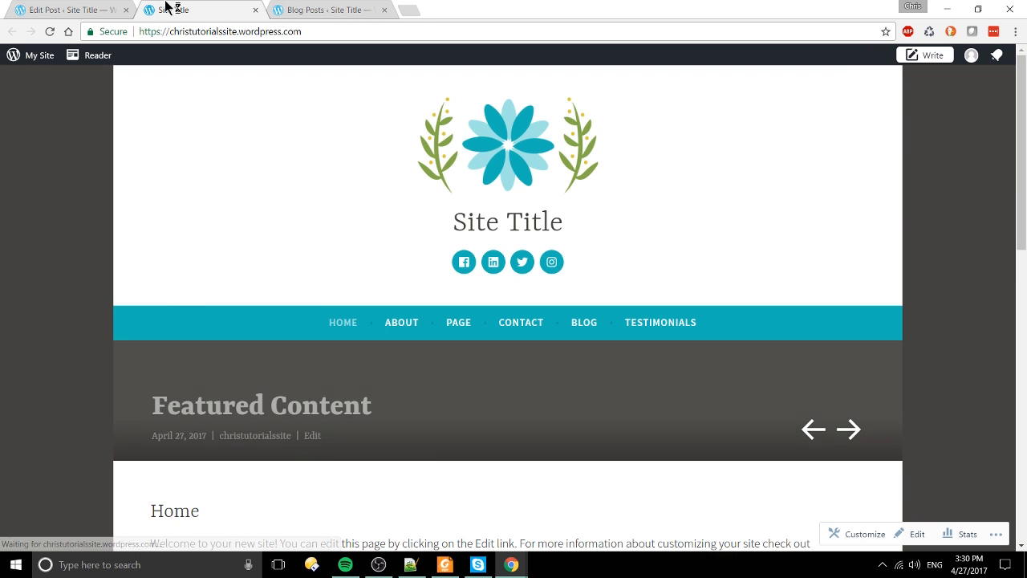
{"action": "scroll", "coordinate": [408, 374], "scroll_direction": "down", "scroll_amount": 4}
{"action": "scroll", "coordinate": [406, 368], "scroll_direction": "up", "scroll_amount": 3}
{"action": "scroll", "coordinate": [405, 368], "scroll_direction": "up", "scroll_amount": 1}
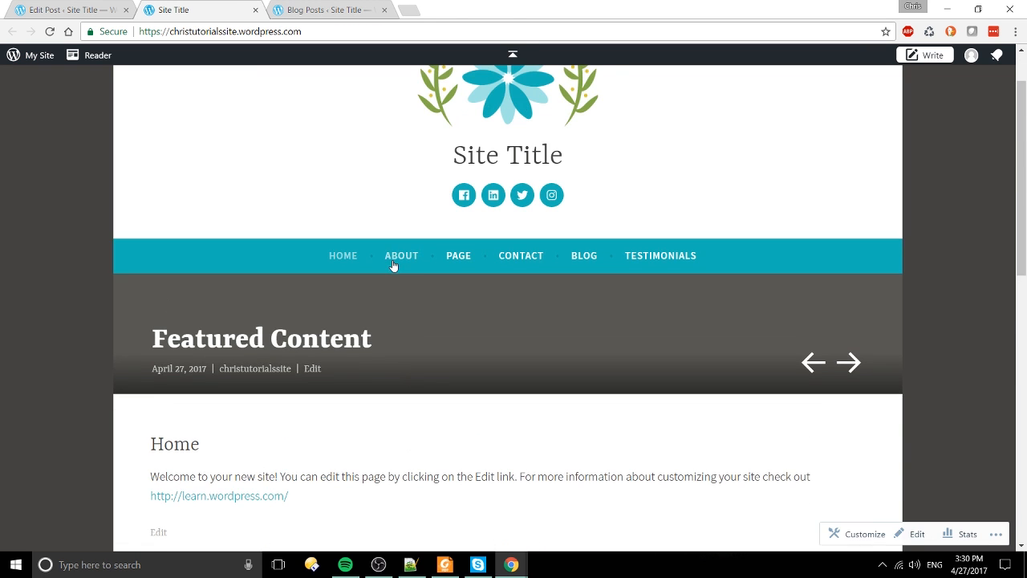
{"action": "left_click", "coordinate": [583, 257]}
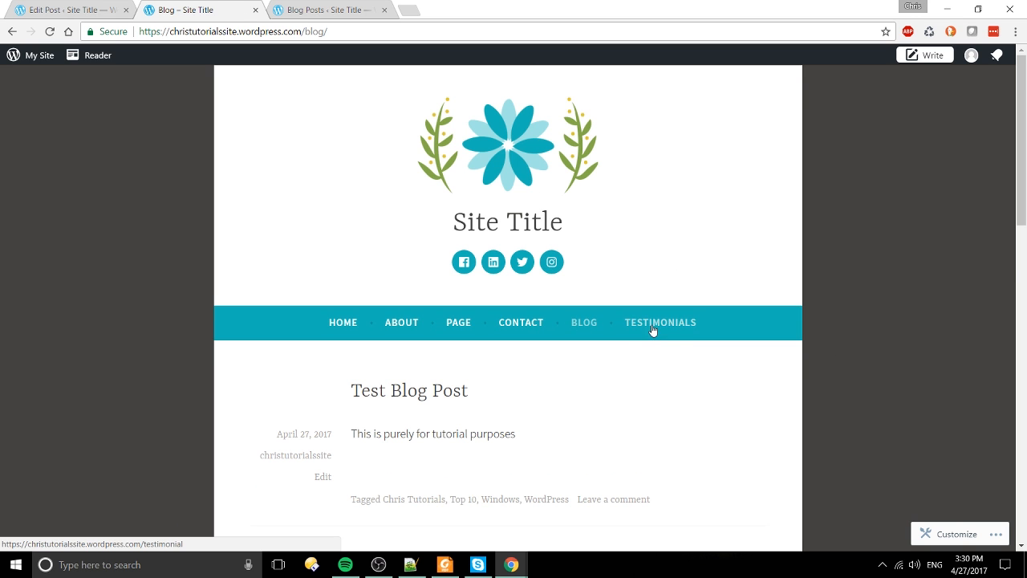
Step: Scroll to the Test Blog Post entry and highlight its Windows, WordPress and Top 10 tags
{"action": "scroll", "coordinate": [679, 332], "scroll_direction": "down", "scroll_amount": 2}
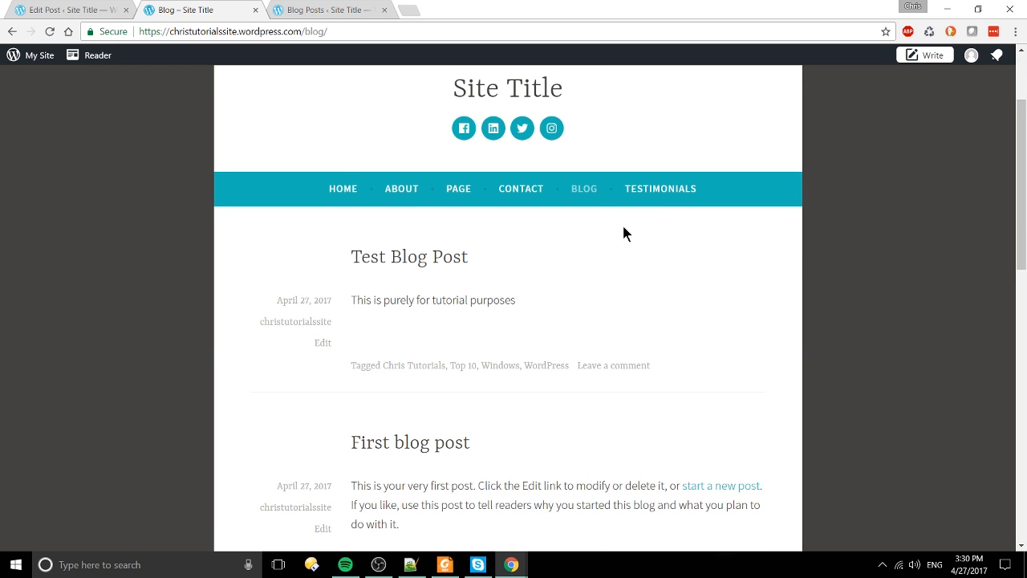
{"action": "left_click", "coordinate": [680, 197]}
{"action": "scroll", "coordinate": [648, 292], "scroll_direction": "down", "scroll_amount": 2}
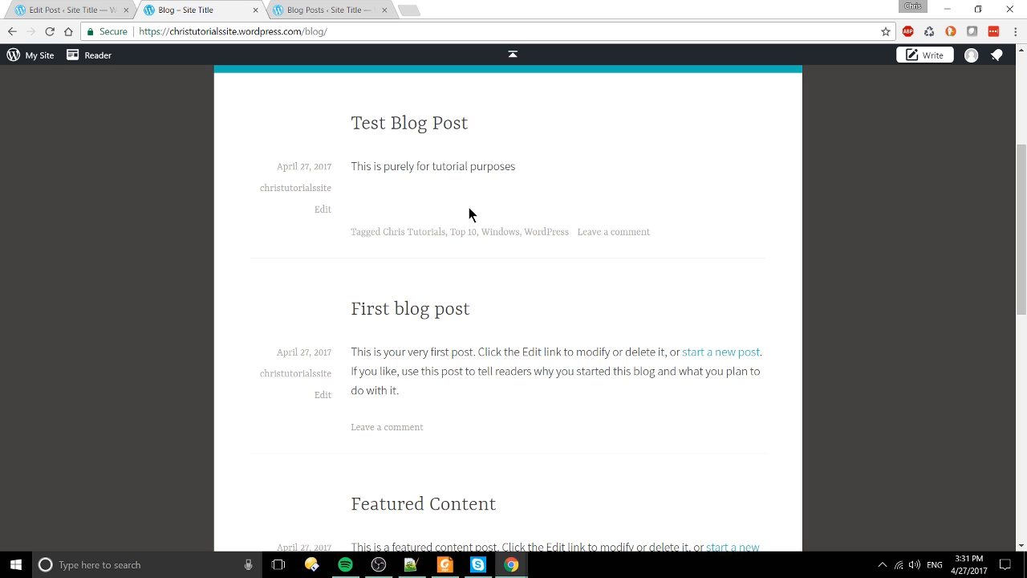
{"action": "left_click_drag", "start_coordinate": [362, 229], "coordinate": [709, 233]}
{"action": "left_click", "coordinate": [406, 232]}
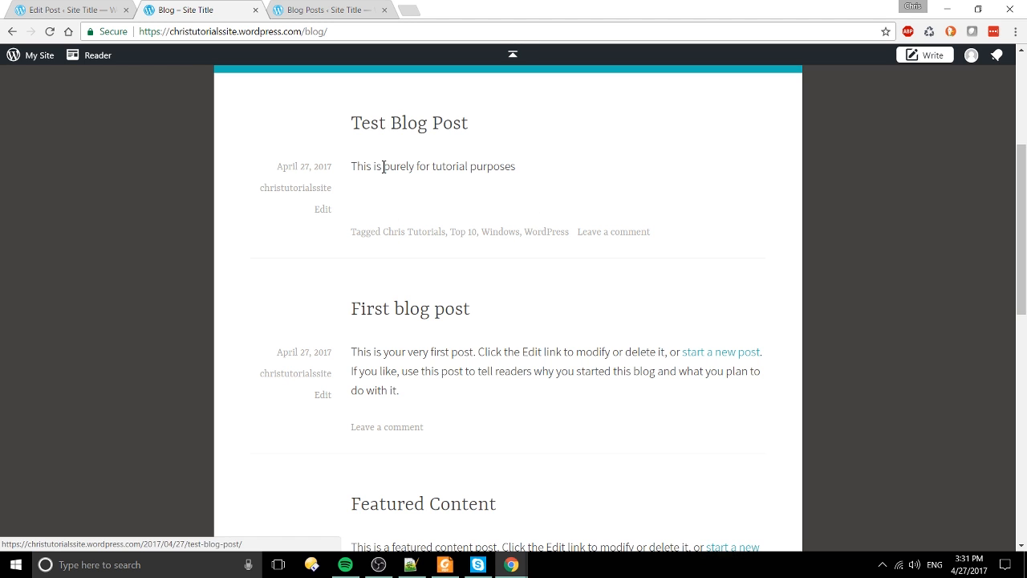
Step: Open Test Blog Post's own page and highlight the advertisement notice below it
{"action": "left_click", "coordinate": [390, 131]}
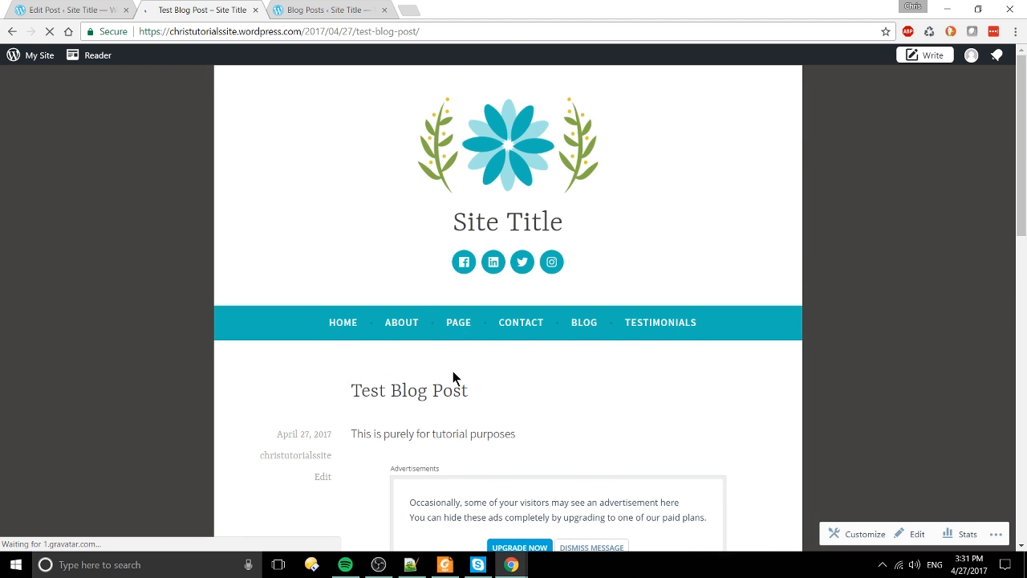
{"action": "scroll", "coordinate": [453, 371], "scroll_direction": "down", "scroll_amount": 2}
{"action": "scroll", "coordinate": [278, 332], "scroll_direction": "down", "scroll_amount": 2}
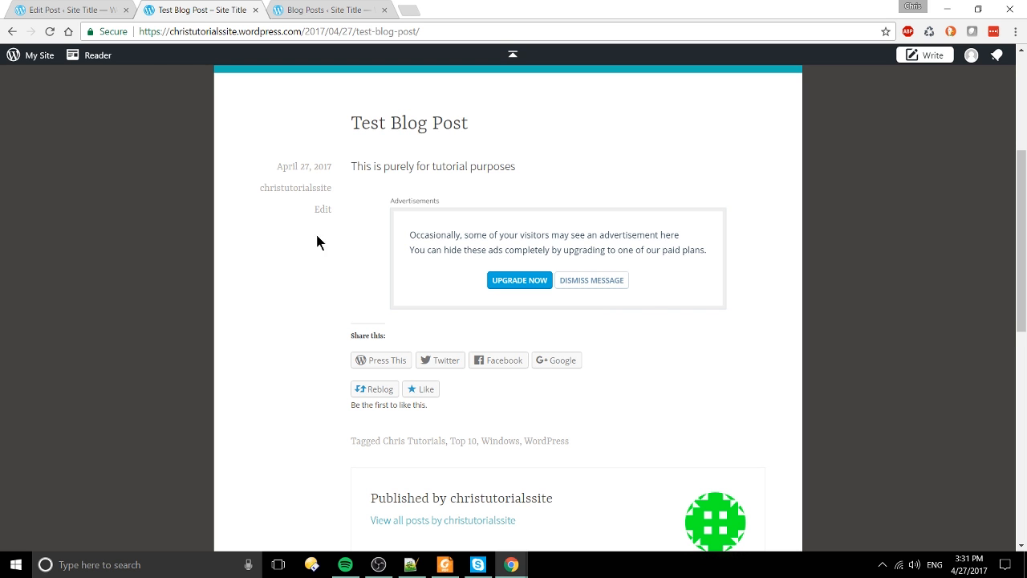
{"action": "left_click_drag", "start_coordinate": [421, 234], "coordinate": [747, 309]}
{"action": "left_click", "coordinate": [747, 315]}
Step: Scroll up and down through the rest of the Test Blog Post page
{"action": "scroll", "coordinate": [699, 281], "scroll_direction": "down", "scroll_amount": 5}
{"action": "scroll", "coordinate": [621, 324], "scroll_direction": "up", "scroll_amount": 4}
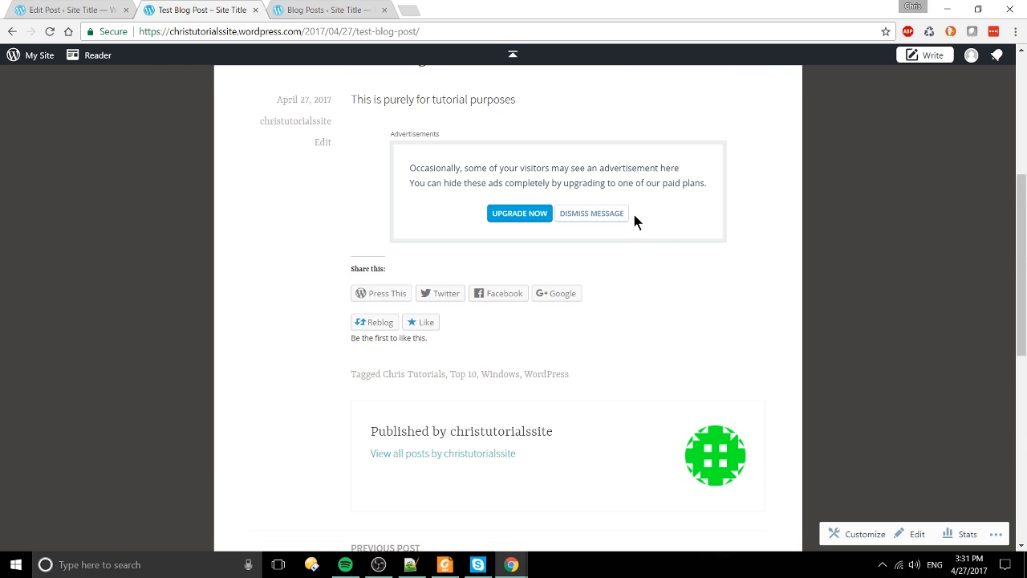
{"action": "left_click_drag", "start_coordinate": [415, 99], "coordinate": [722, 158]}
{"action": "left_click", "coordinate": [723, 160]}
{"action": "scroll", "coordinate": [763, 265], "scroll_direction": "down", "scroll_amount": 2}
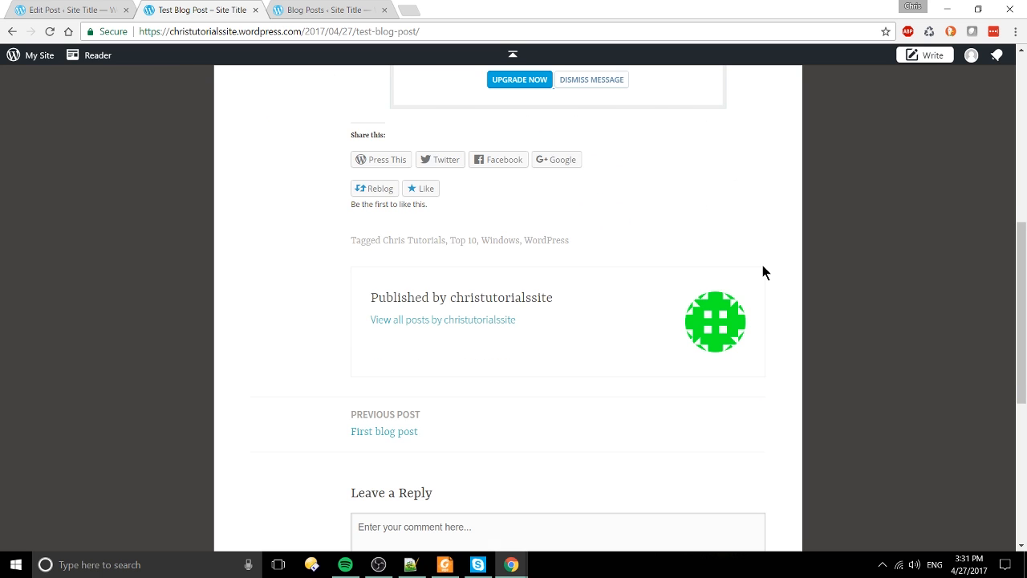
{"action": "scroll", "coordinate": [762, 265], "scroll_direction": "up", "scroll_amount": 1}
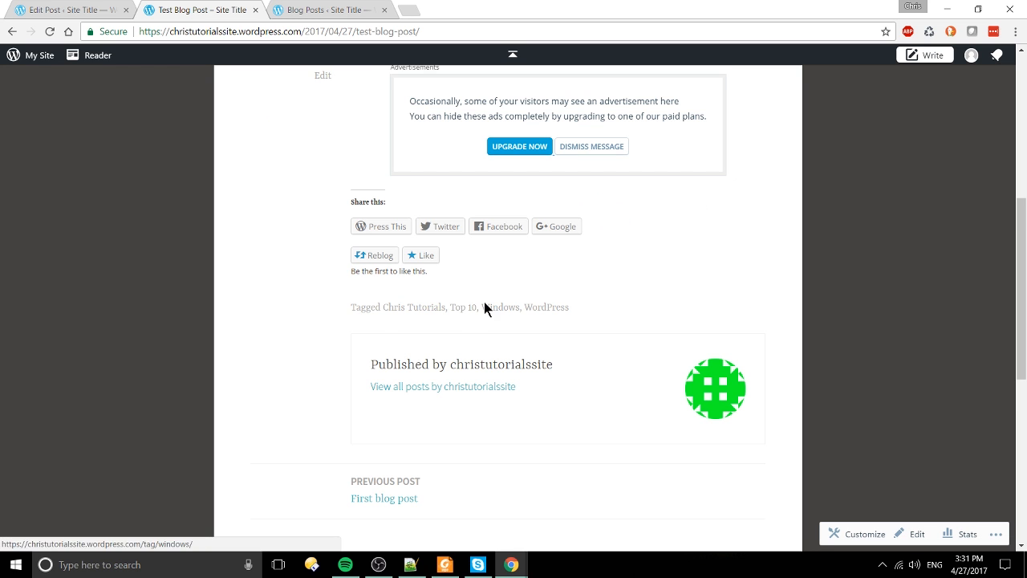
{"action": "scroll", "coordinate": [478, 415], "scroll_direction": "down", "scroll_amount": 3}
{"action": "scroll", "coordinate": [479, 413], "scroll_direction": "up", "scroll_amount": 7}
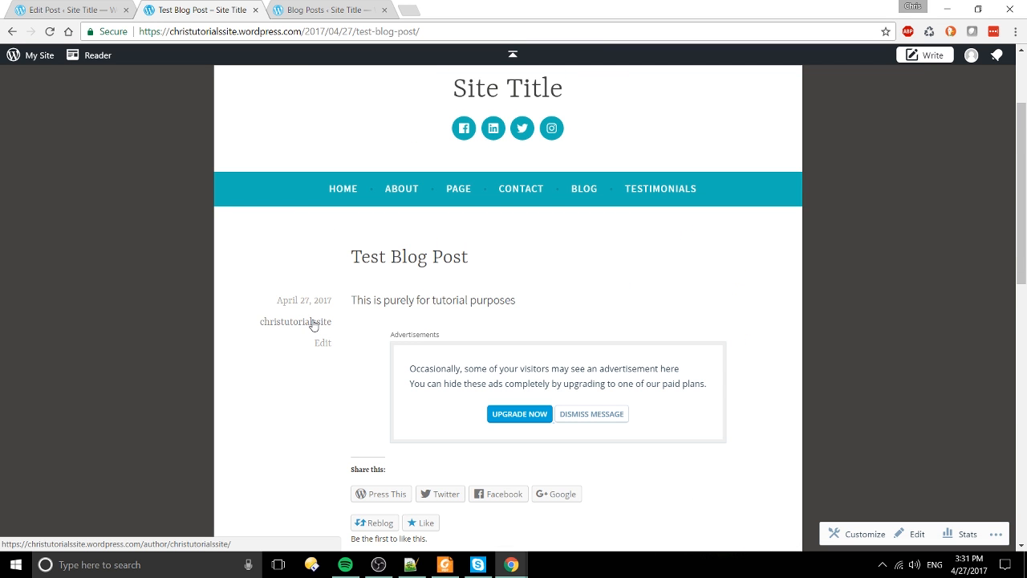
{"action": "scroll", "coordinate": [419, 319], "scroll_direction": "down", "scroll_amount": 3}
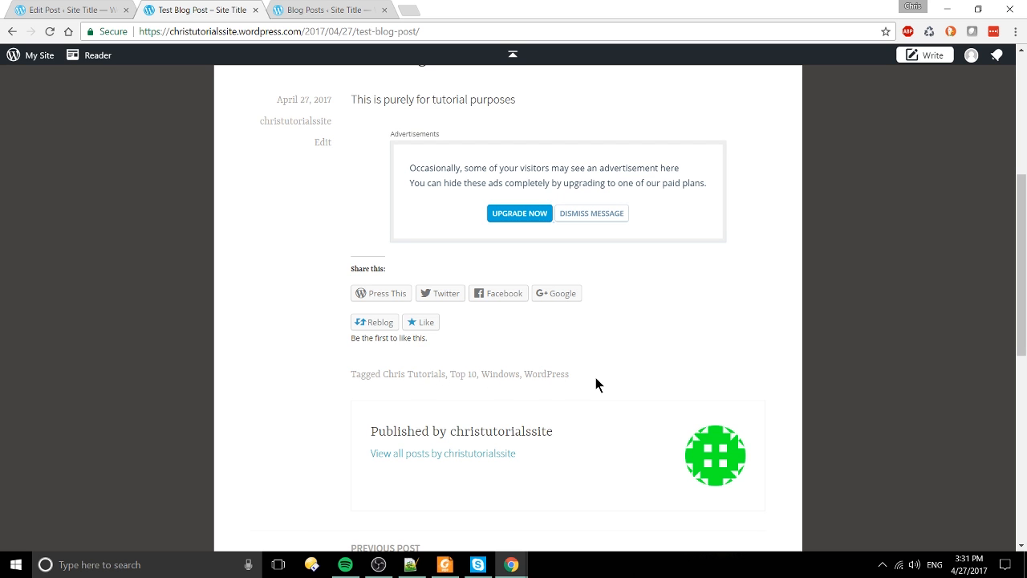
{"action": "scroll", "coordinate": [595, 378], "scroll_direction": "up", "scroll_amount": 5}
Step: Return from the post editor to Blog Posts and open the site's General Settings
{"action": "left_click", "coordinate": [89, 7]}
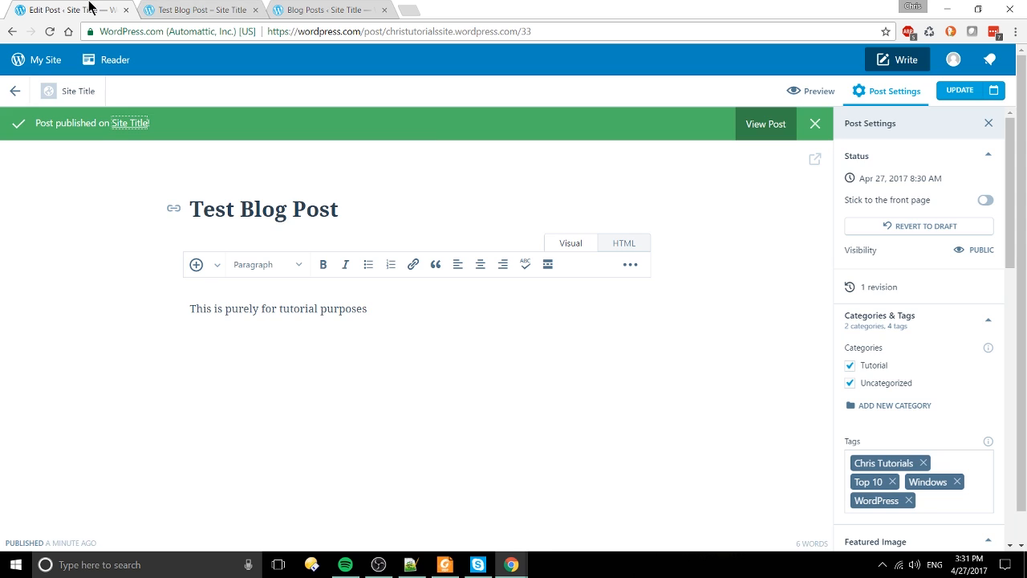
{"action": "left_click", "coordinate": [168, 8]}
{"action": "left_click", "coordinate": [84, 12]}
{"action": "left_click", "coordinate": [19, 92]}
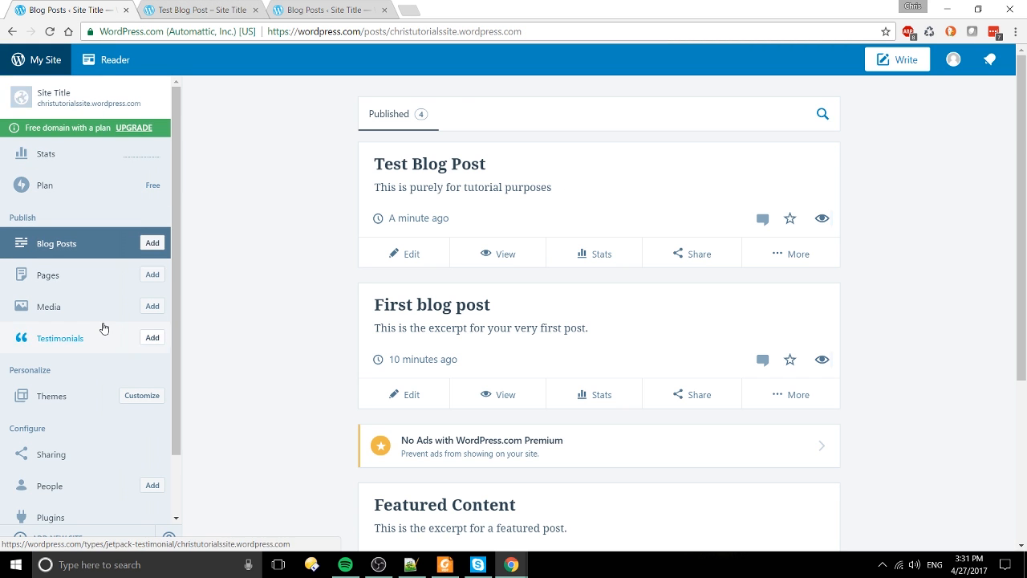
{"action": "scroll", "coordinate": [106, 341], "scroll_direction": "down", "scroll_amount": 4}
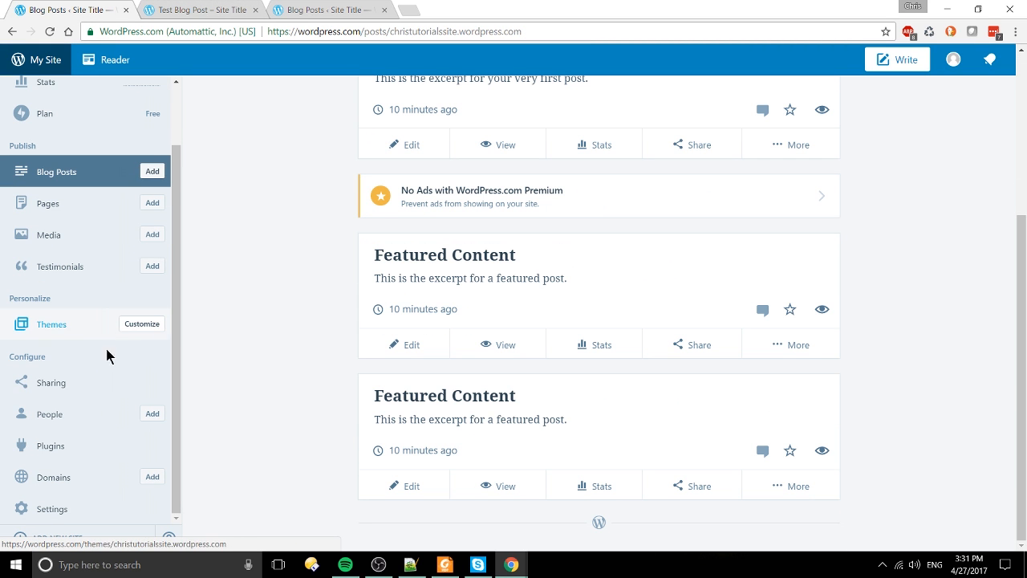
{"action": "left_click", "coordinate": [84, 515]}
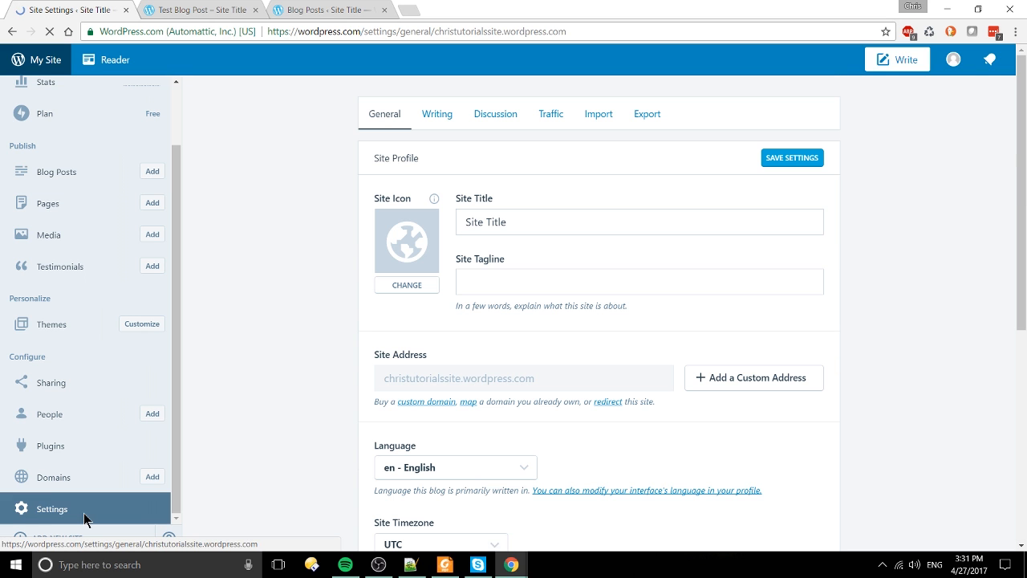
Step: Replace 'Site Title' with the tutorial demo site's name and save the settings
{"action": "left_click_drag", "start_coordinate": [548, 221], "coordinate": [278, 227]}
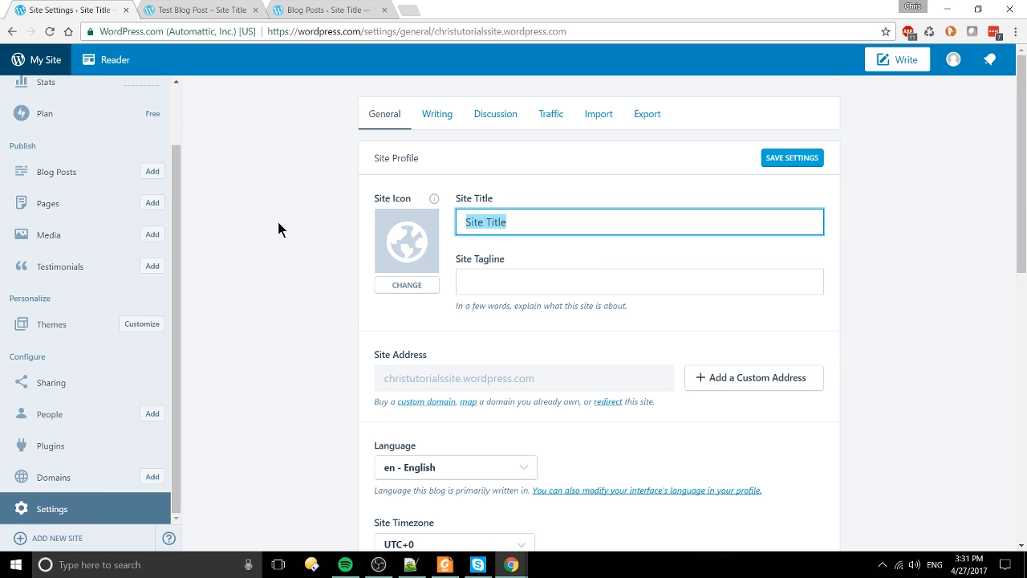
{"action": "type", "text": "Chris Tutoria"}
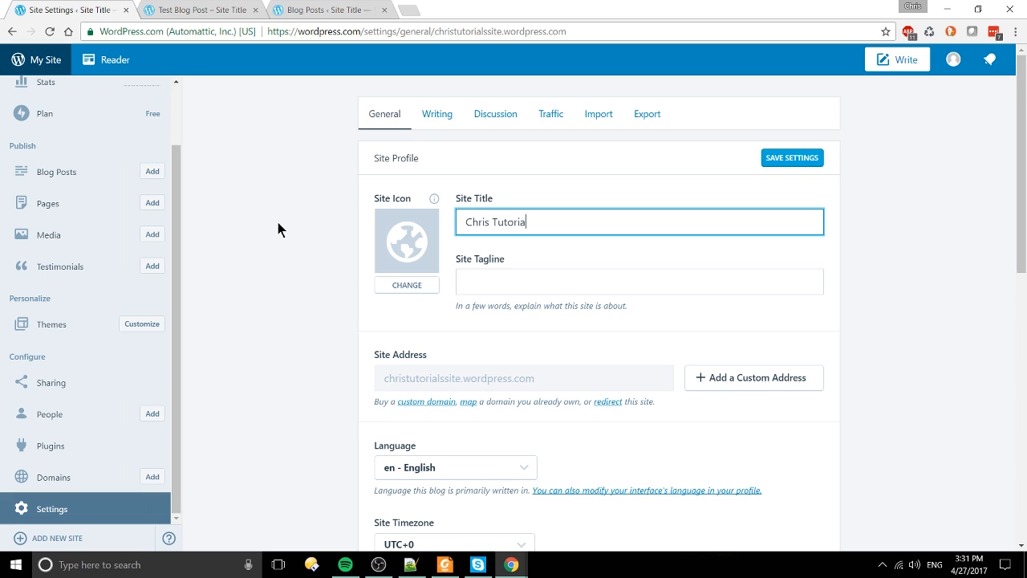
{"action": "type", "text": "l"}
{"action": "key", "text": "ctrl+a"}
{"action": "type", "text": "Chris Tutor"}
{"action": "left_click", "coordinate": [809, 157]}
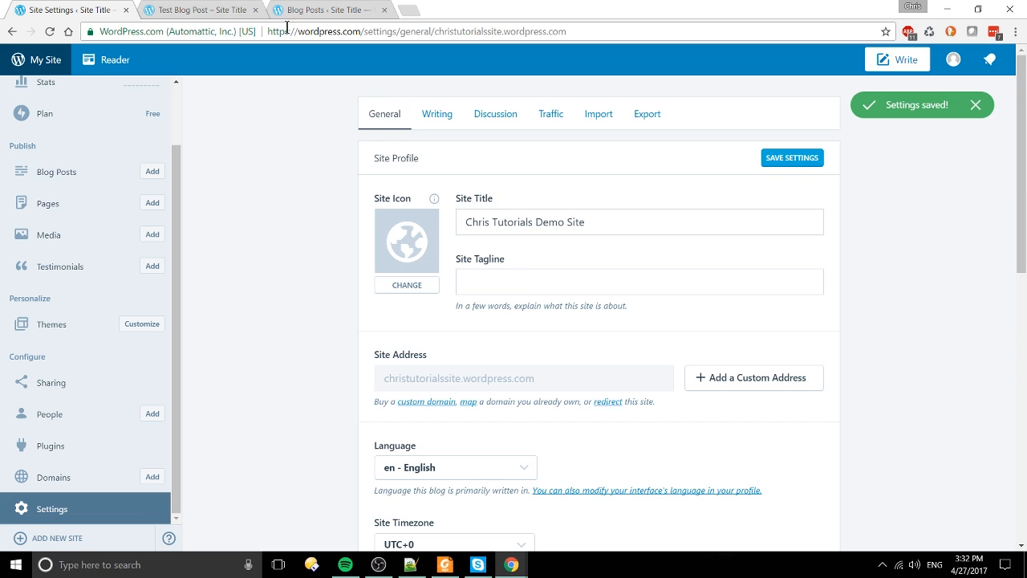
{"action": "scroll", "coordinate": [318, 281], "scroll_direction": "down", "scroll_amount": 6}
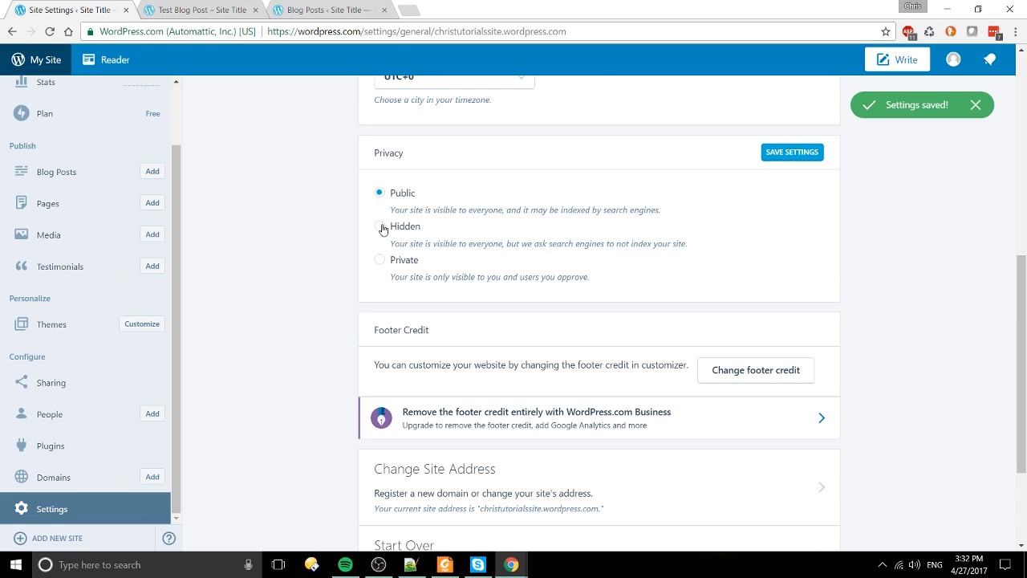
Step: Set the site's privacy to Private and save the settings
{"action": "left_click", "coordinate": [379, 259]}
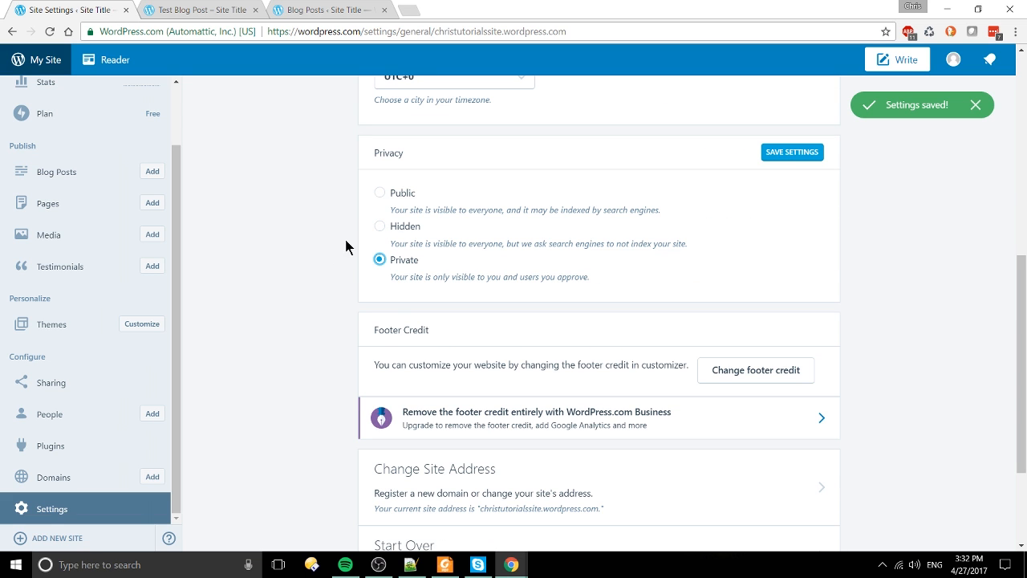
{"action": "left_click", "coordinate": [799, 159]}
{"action": "left_click", "coordinate": [807, 158]}
Step: Open the Writing settings, showing 2 categories, 5 tags and Standard post format
{"action": "scroll", "coordinate": [601, 317], "scroll_direction": "down", "scroll_amount": 2}
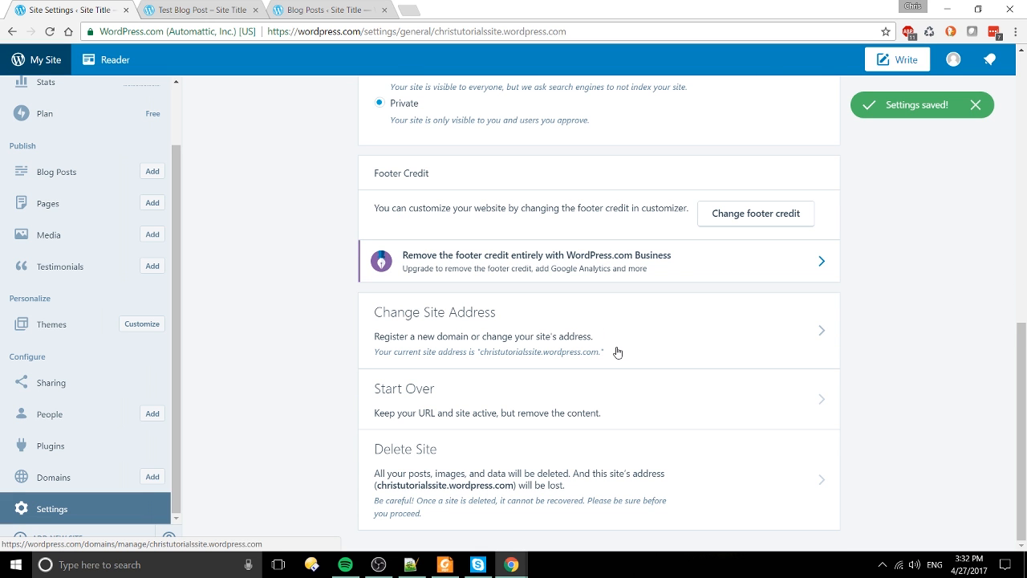
{"action": "scroll", "coordinate": [678, 423], "scroll_direction": "up", "scroll_amount": 6}
{"action": "scroll", "coordinate": [679, 429], "scroll_direction": "up", "scroll_amount": 2}
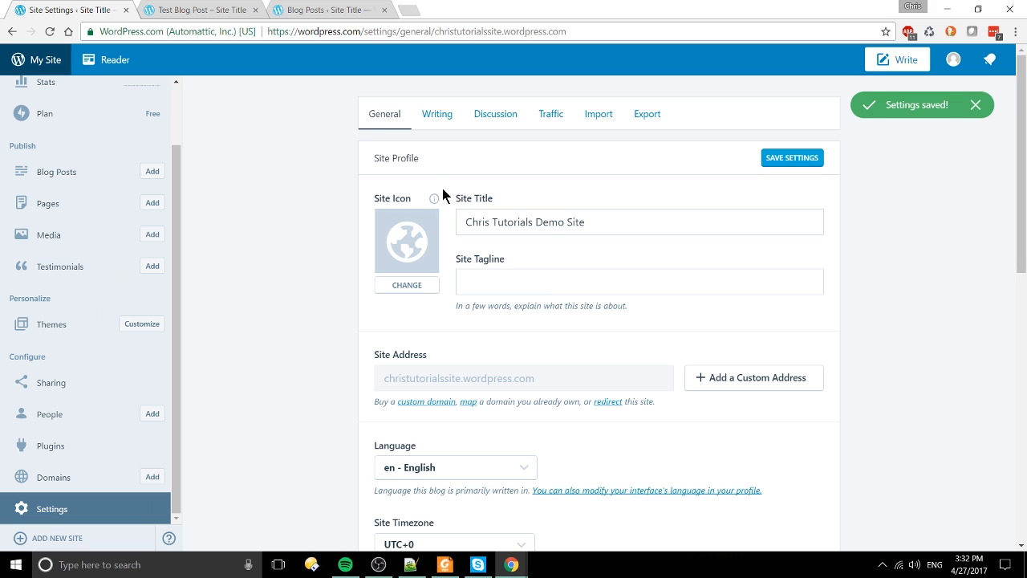
{"action": "left_click", "coordinate": [436, 114]}
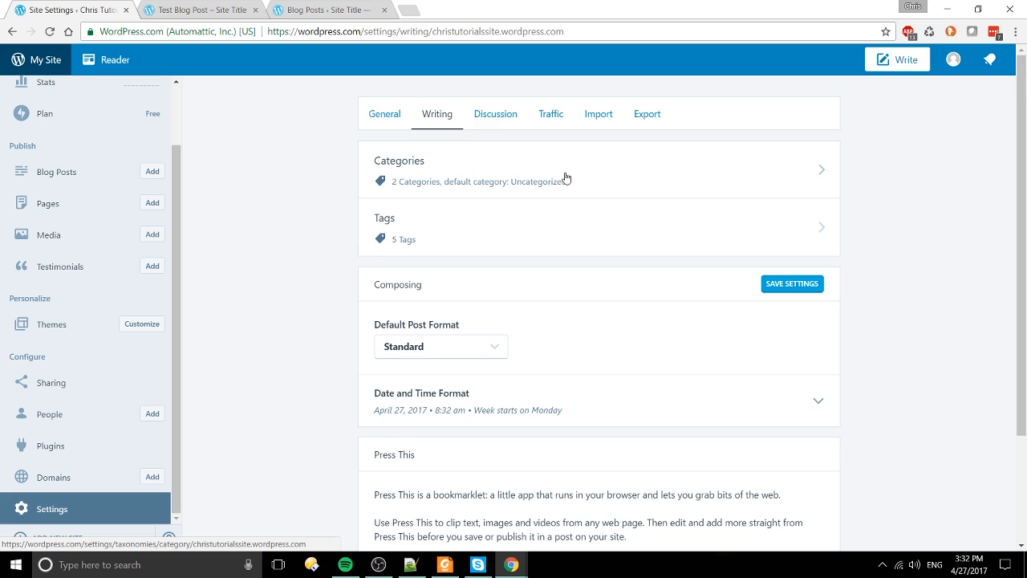
Step: Open the Discussion settings and look over the comment options
{"action": "scroll", "coordinate": [566, 178], "scroll_direction": "down", "scroll_amount": 2}
{"action": "scroll", "coordinate": [565, 177], "scroll_direction": "up", "scroll_amount": 2}
{"action": "left_click", "coordinate": [516, 113]}
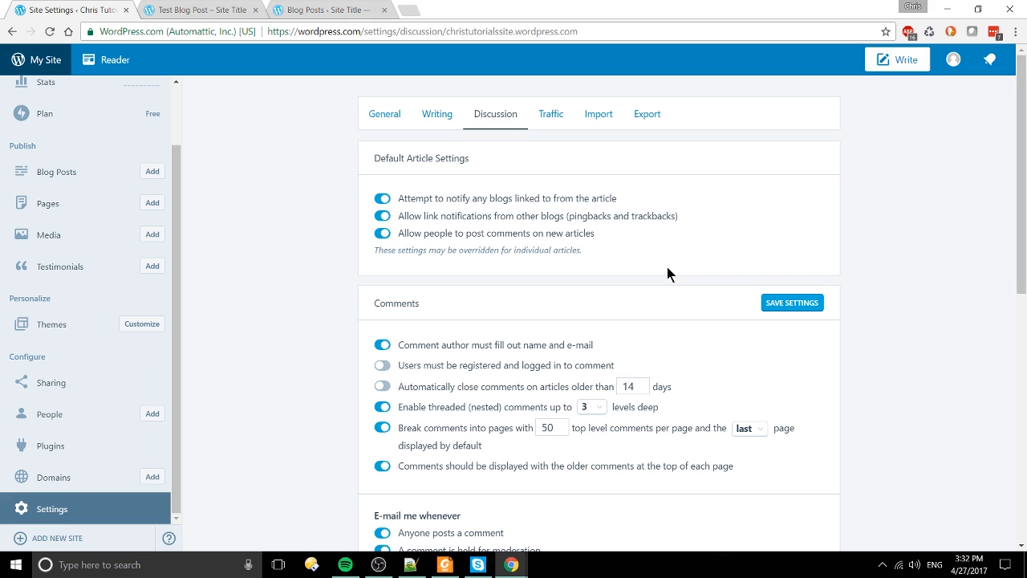
{"action": "scroll", "coordinate": [565, 248], "scroll_direction": "down", "scroll_amount": 1}
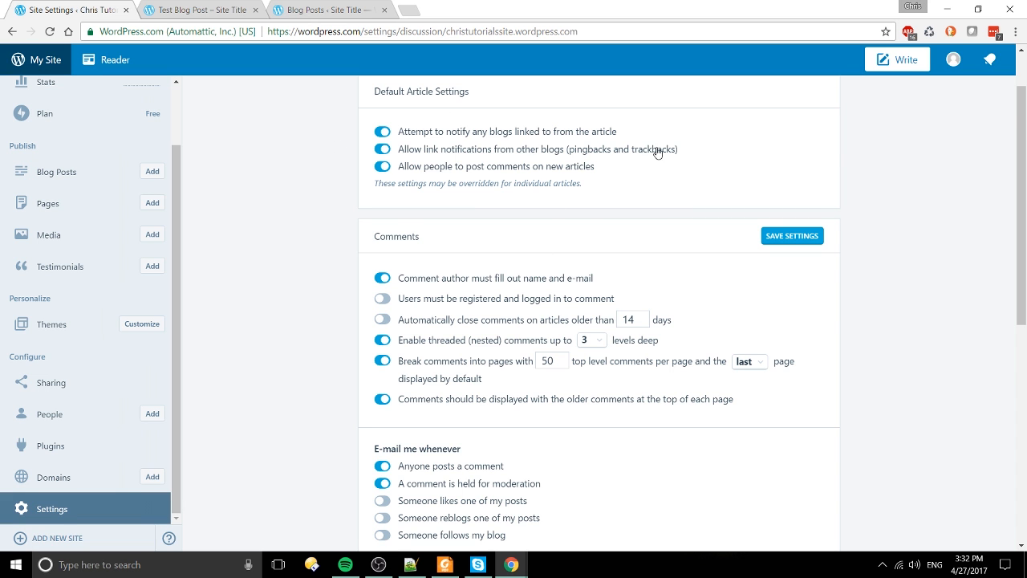
{"action": "scroll", "coordinate": [642, 161], "scroll_direction": "down", "scroll_amount": 2}
{"action": "scroll", "coordinate": [580, 186], "scroll_direction": "up", "scroll_amount": 3}
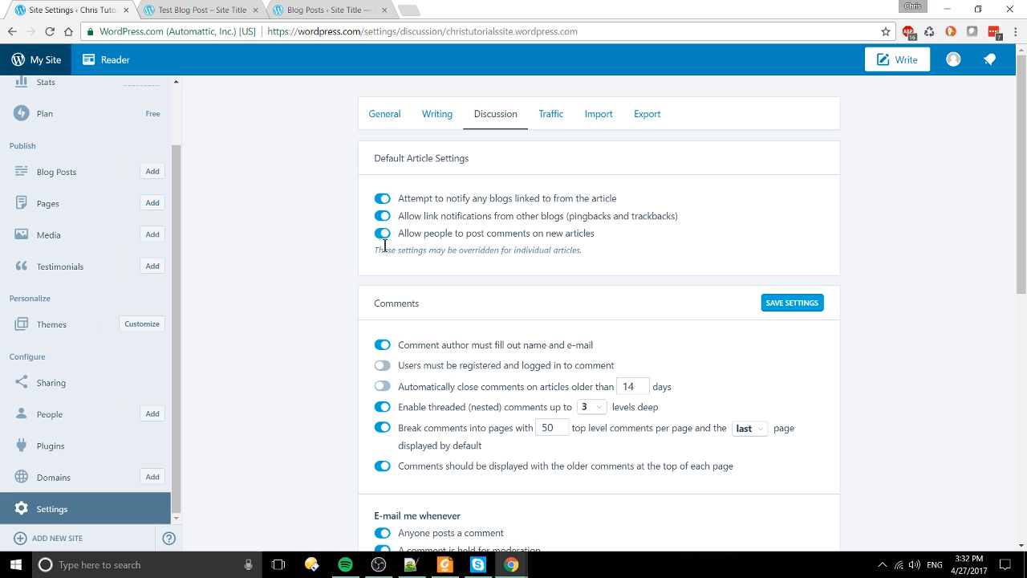
Step: Scroll through the remaining discussion options, then move to the Traffic settings
{"action": "scroll", "coordinate": [562, 341], "scroll_direction": "down", "scroll_amount": 1}
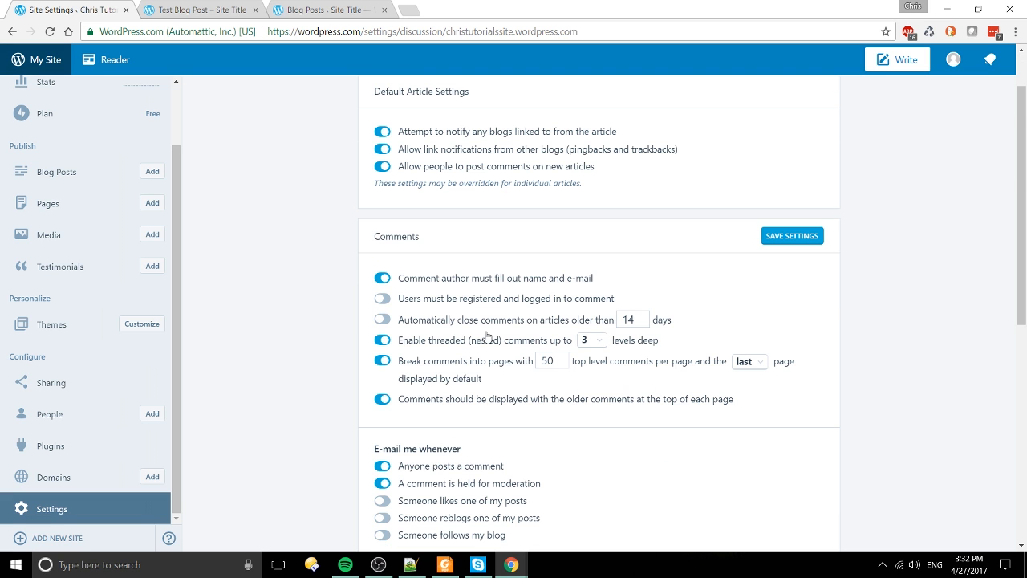
{"action": "scroll", "coordinate": [665, 337], "scroll_direction": "down", "scroll_amount": 3}
{"action": "scroll", "coordinate": [622, 322], "scroll_direction": "down", "scroll_amount": 2}
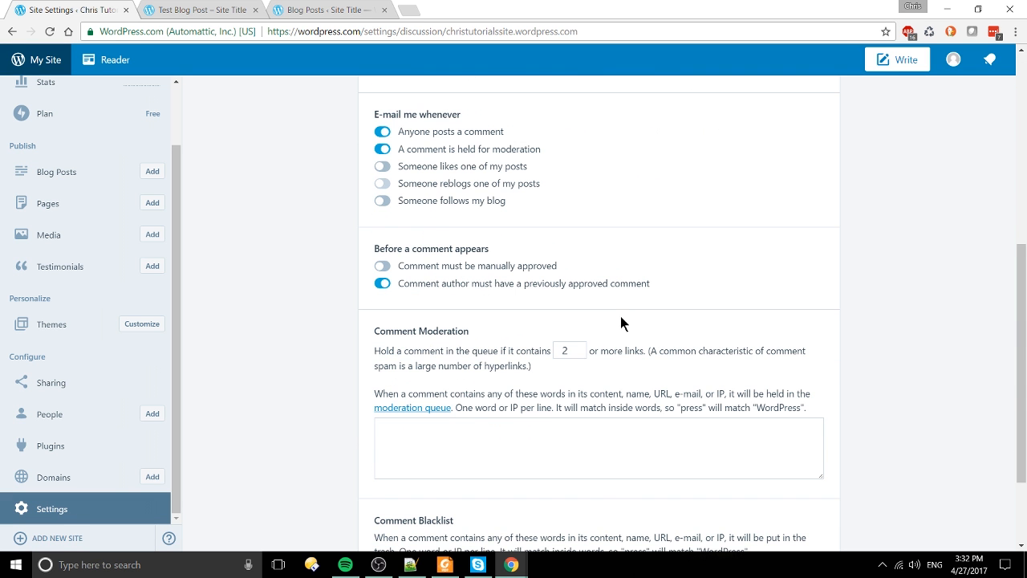
{"action": "scroll", "coordinate": [698, 298], "scroll_direction": "down", "scroll_amount": 1}
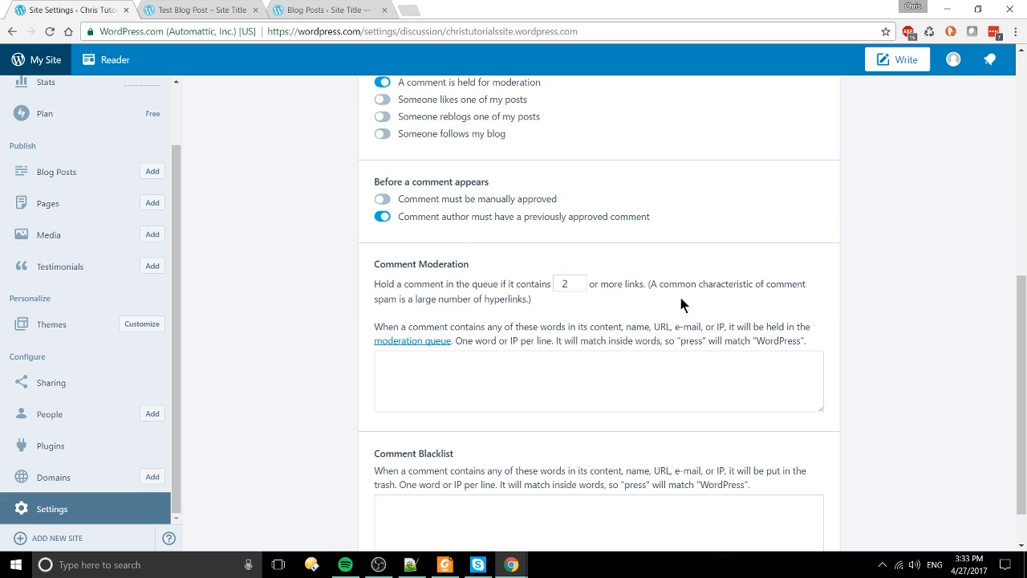
{"action": "scroll", "coordinate": [568, 394], "scroll_direction": "up", "scroll_amount": 4}
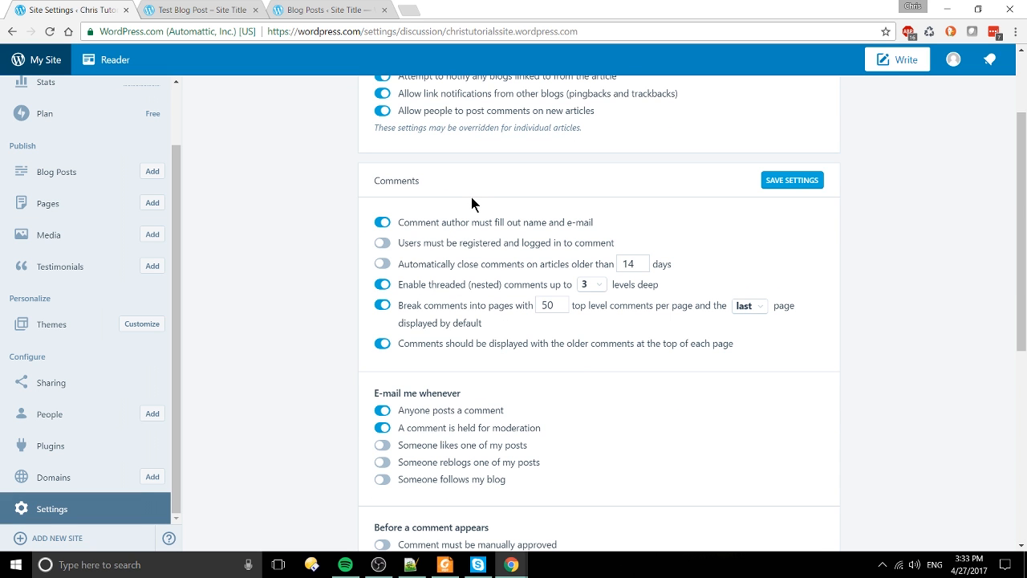
{"action": "scroll", "coordinate": [596, 287], "scroll_direction": "down", "scroll_amount": 2}
{"action": "scroll", "coordinate": [714, 305], "scroll_direction": "up", "scroll_amount": 3}
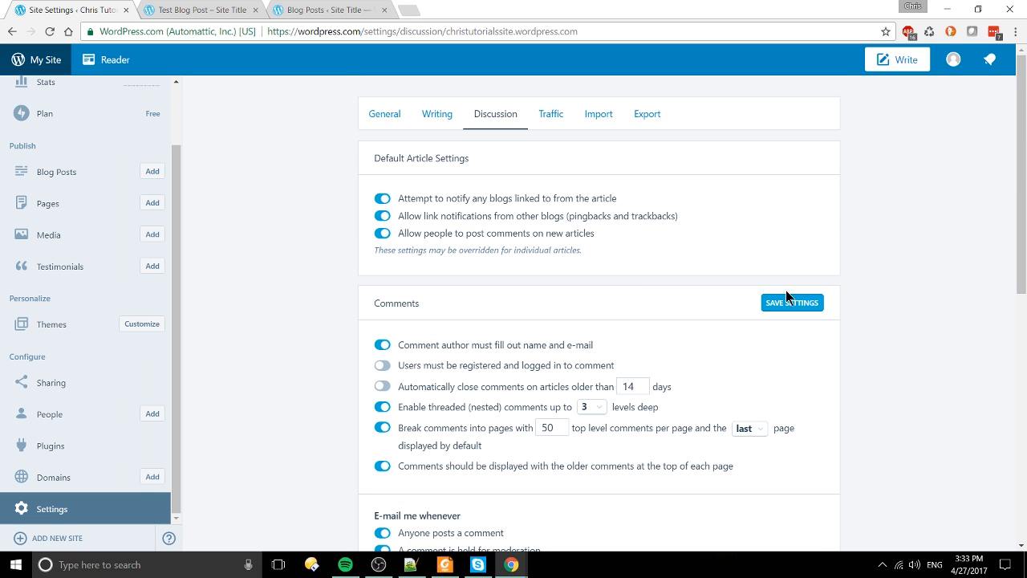
{"action": "left_click", "coordinate": [546, 116]}
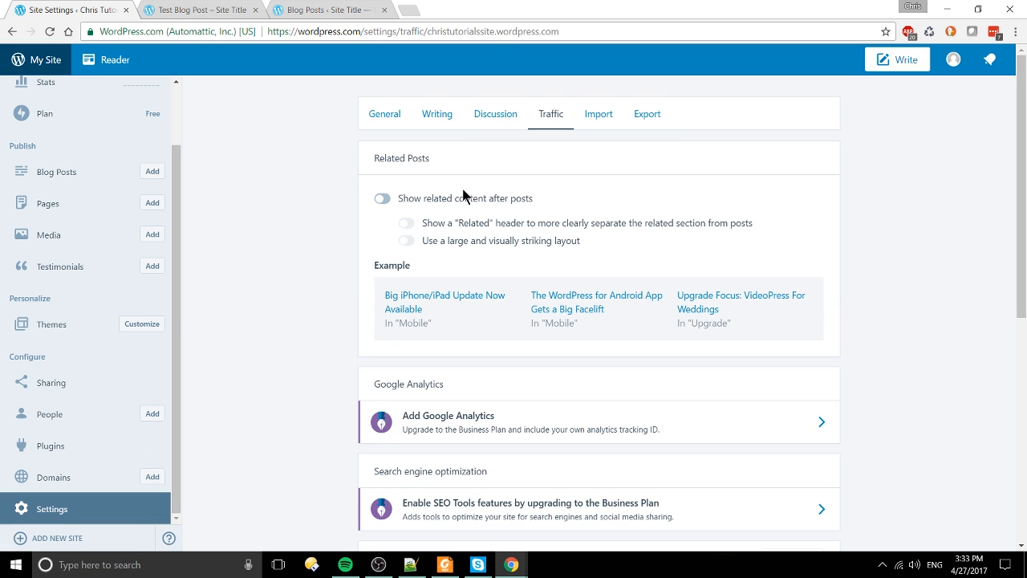
Step: Turn on 'Show related content after posts' and highlight the example related posts
{"action": "left_click", "coordinate": [385, 202]}
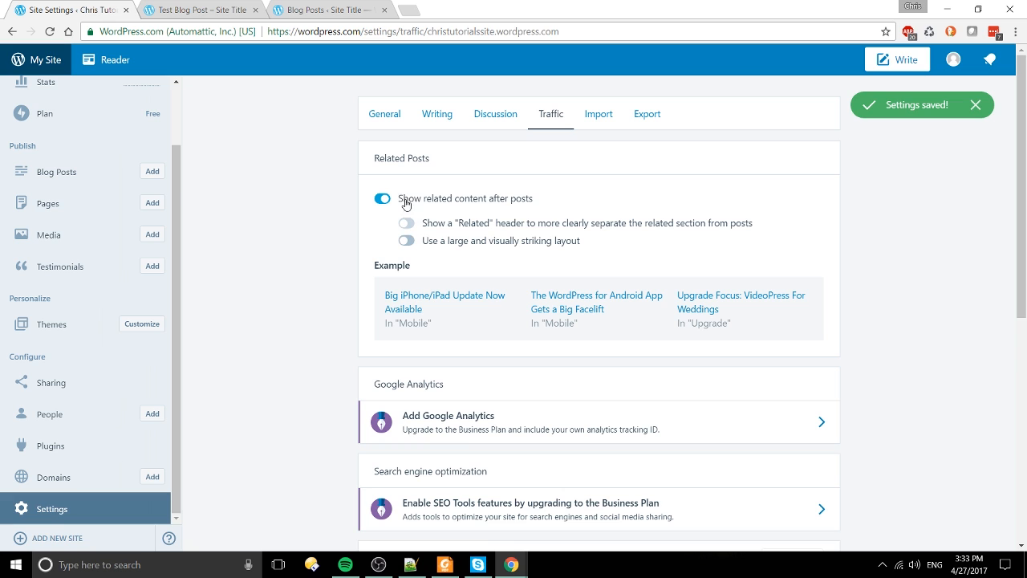
{"action": "left_click_drag", "start_coordinate": [383, 280], "coordinate": [760, 351]}
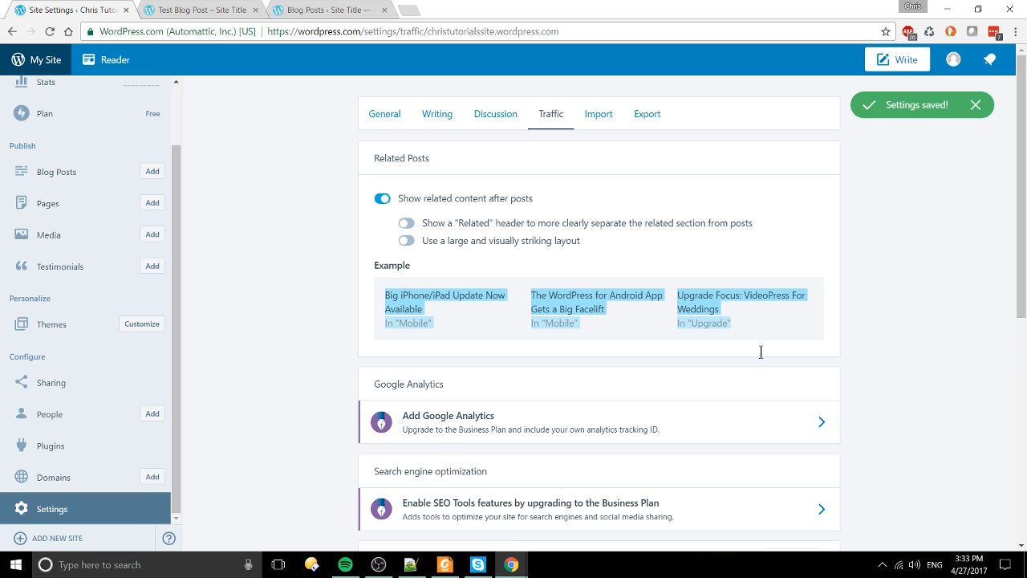
{"action": "left_click", "coordinate": [760, 351]}
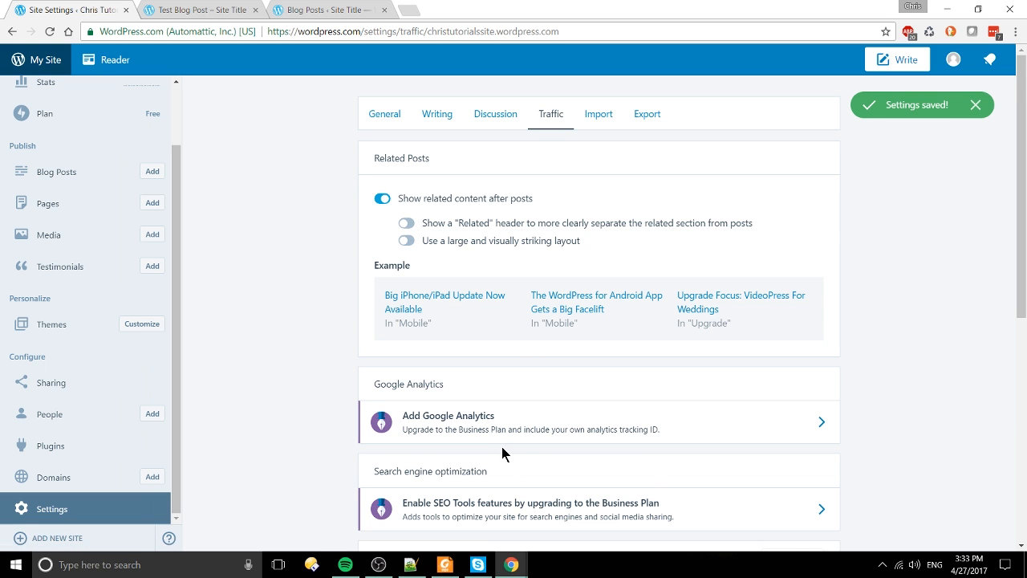
Step: Scroll down the Traffic settings to the Site Verification Services fields
{"action": "scroll", "coordinate": [528, 438], "scroll_direction": "down", "scroll_amount": 1}
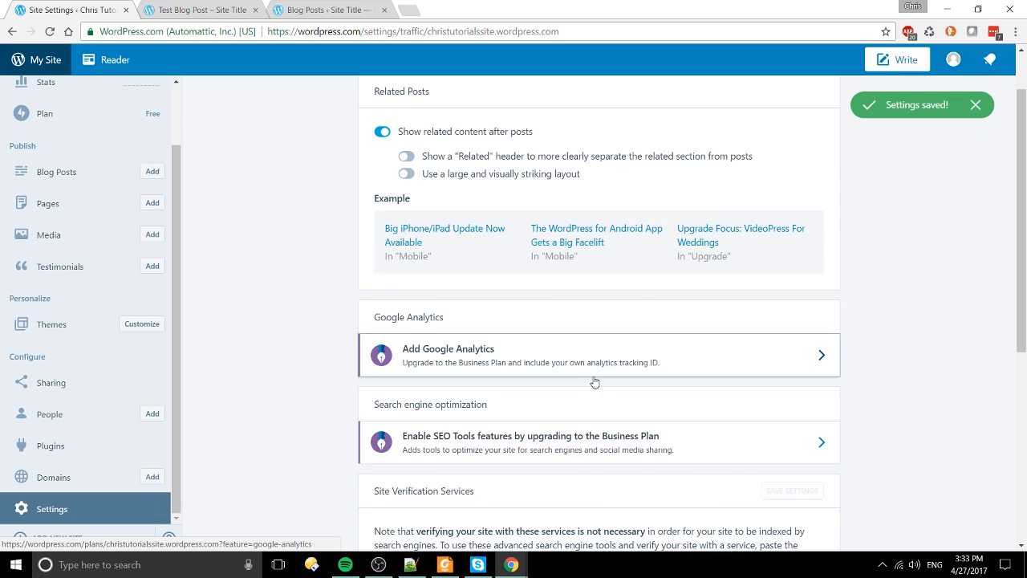
{"action": "scroll", "coordinate": [594, 382], "scroll_direction": "down", "scroll_amount": 1}
{"action": "scroll", "coordinate": [527, 452], "scroll_direction": "down", "scroll_amount": 4}
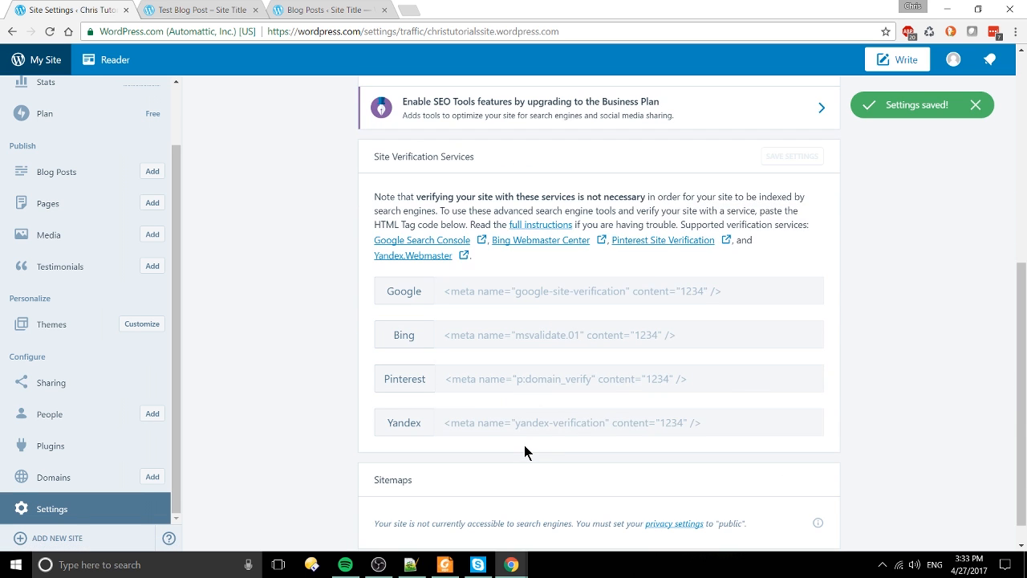
{"action": "scroll", "coordinate": [506, 444], "scroll_direction": "up", "scroll_amount": 5}
{"action": "scroll", "coordinate": [603, 474], "scroll_direction": "down", "scroll_amount": 5}
{"action": "scroll", "coordinate": [521, 385], "scroll_direction": "up", "scroll_amount": 4}
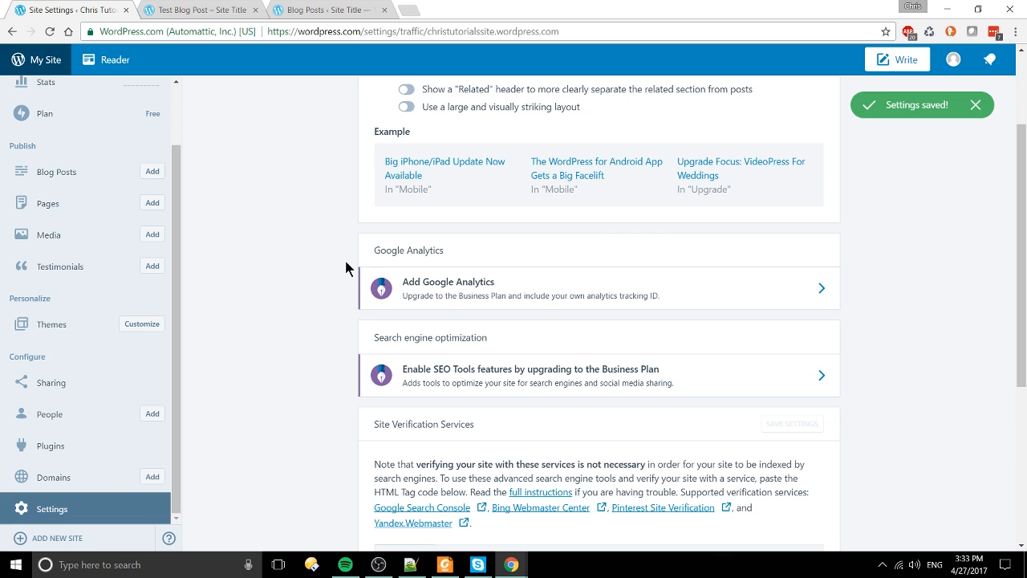
{"action": "scroll", "coordinate": [346, 272], "scroll_direction": "down", "scroll_amount": 4}
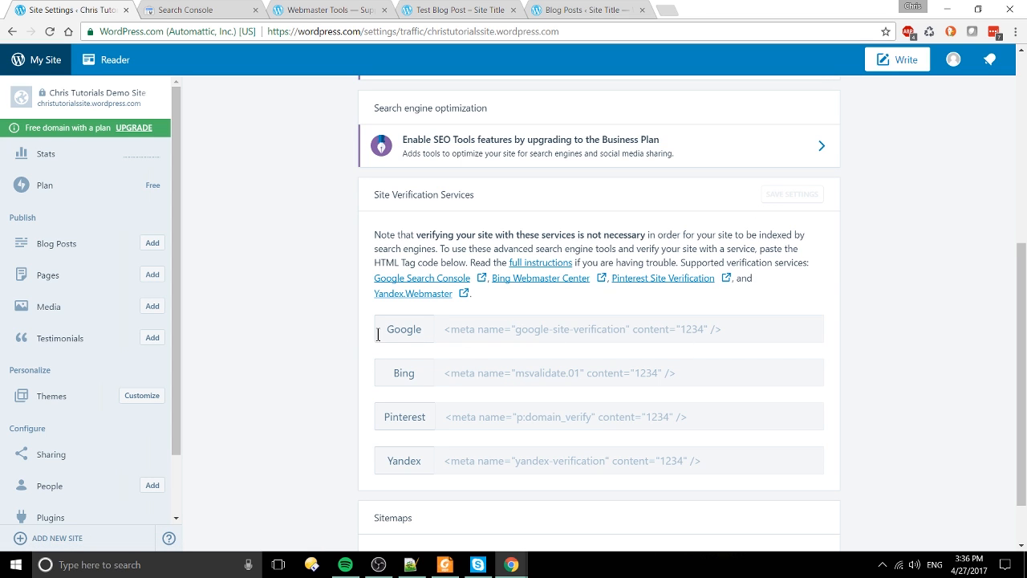
{"action": "left_click_drag", "start_coordinate": [377, 329], "coordinate": [575, 336]}
{"action": "left_click_drag", "start_coordinate": [513, 281], "coordinate": [587, 339]}
{"action": "left_click", "coordinate": [588, 339]}
{"action": "left_click", "coordinate": [499, 328]}
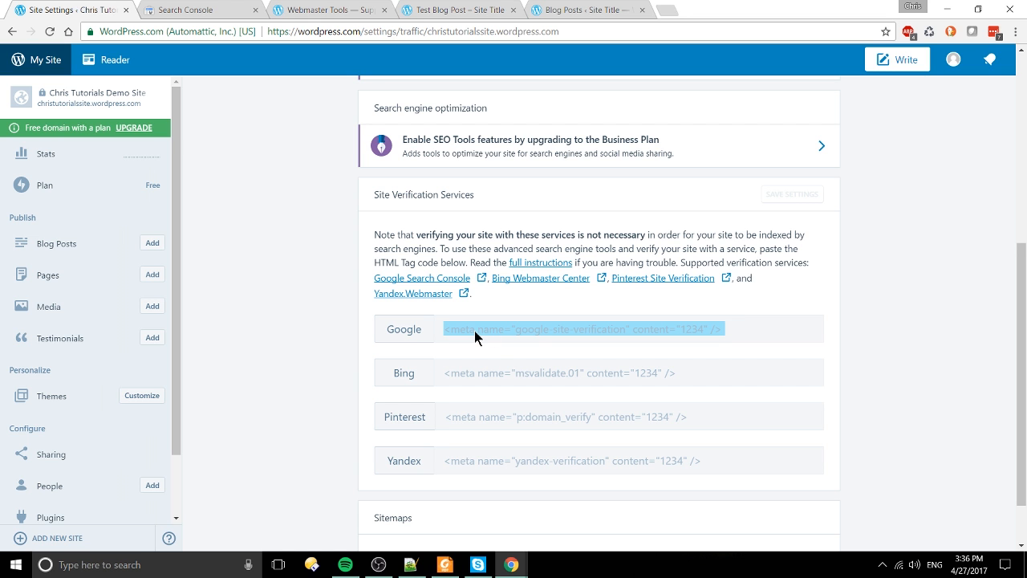
{"action": "left_click_drag", "start_coordinate": [372, 263], "coordinate": [372, 248]}
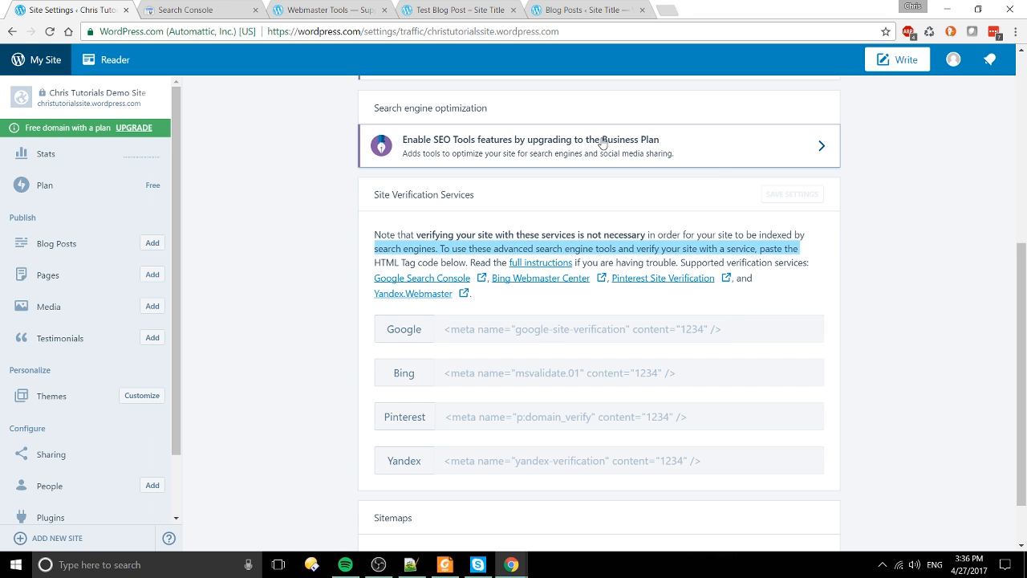
{"action": "left_click", "coordinate": [334, 207]}
{"action": "scroll", "coordinate": [336, 210], "scroll_direction": "up", "scroll_amount": 5}
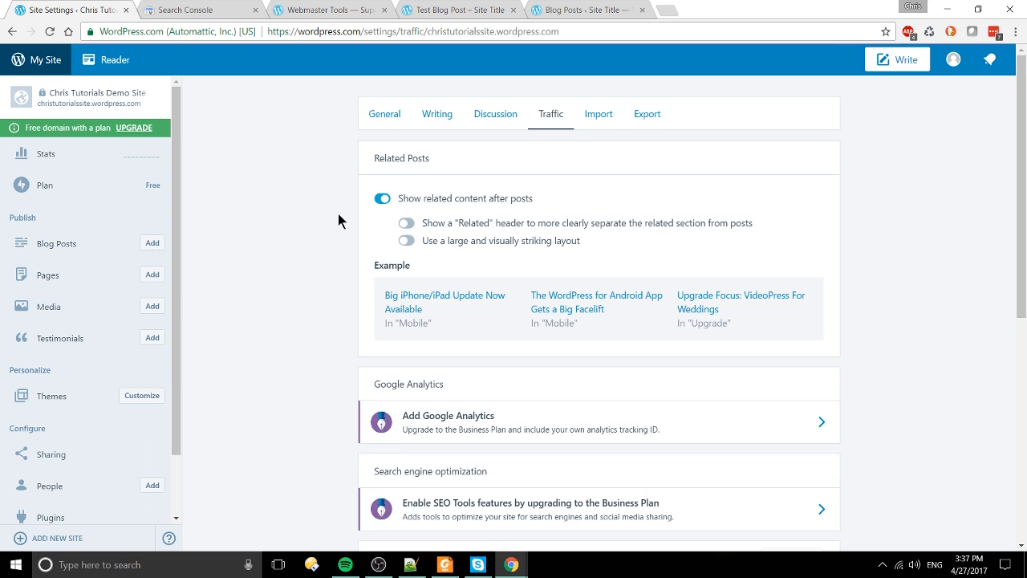
{"action": "scroll", "coordinate": [406, 263], "scroll_direction": "down", "scroll_amount": 5}
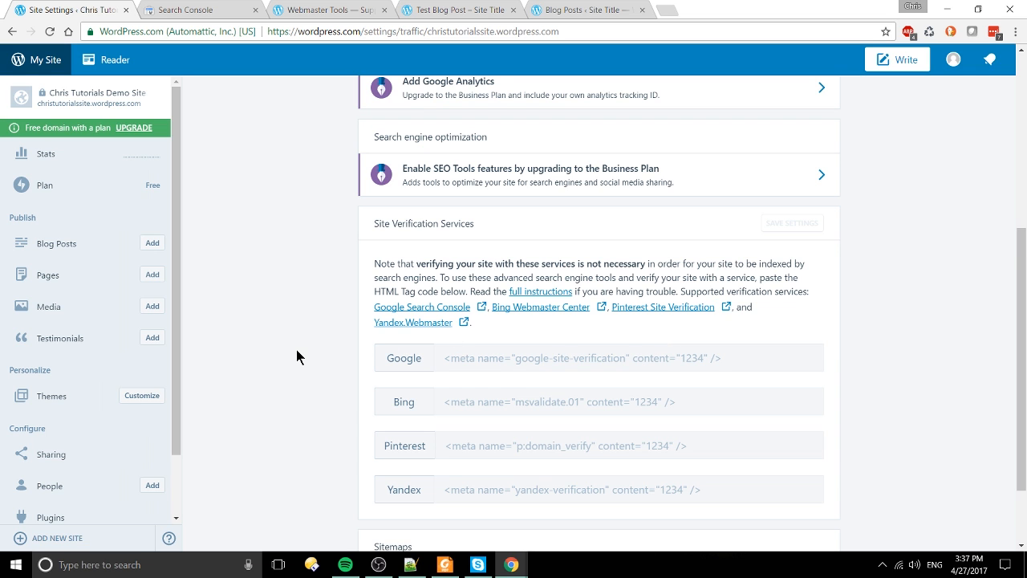
{"action": "scroll", "coordinate": [296, 355], "scroll_direction": "down", "scroll_amount": 1}
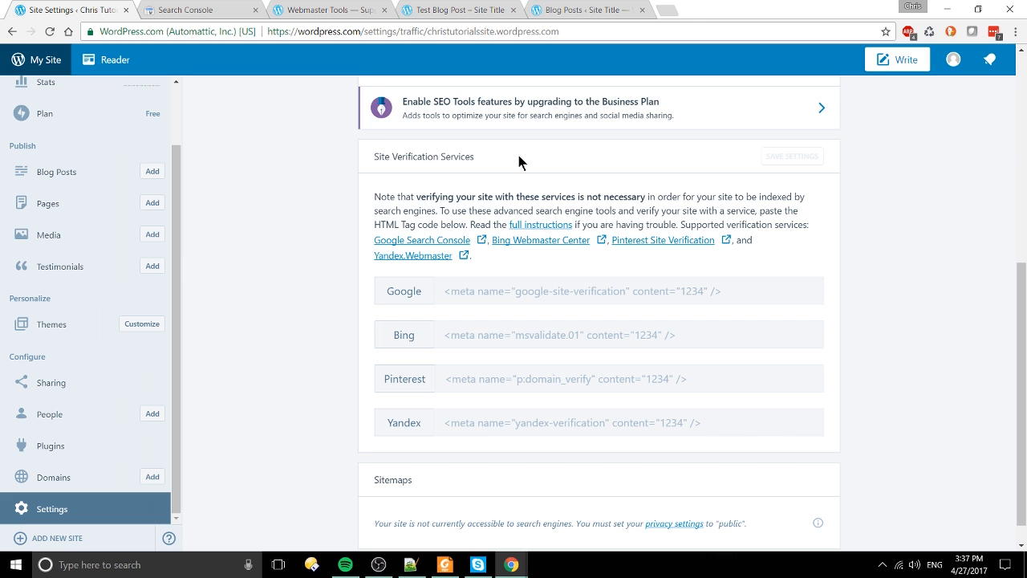
{"action": "left_click_drag", "start_coordinate": [389, 155], "coordinate": [580, 211]}
{"action": "left_click", "coordinate": [598, 206]}
{"action": "scroll", "coordinate": [608, 243], "scroll_direction": "up", "scroll_amount": 3}
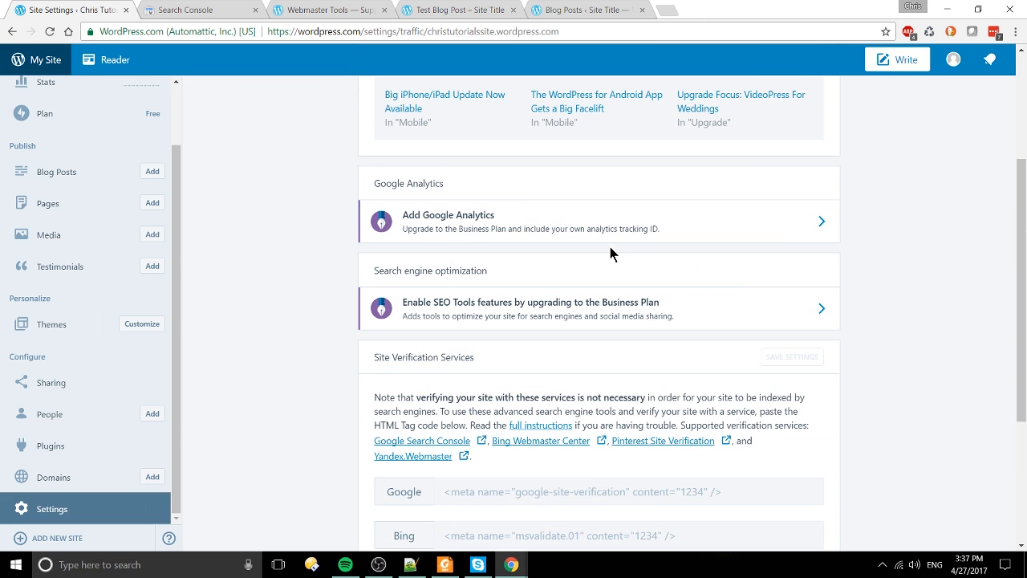
{"action": "scroll", "coordinate": [610, 248], "scroll_direction": "up", "scroll_amount": 3}
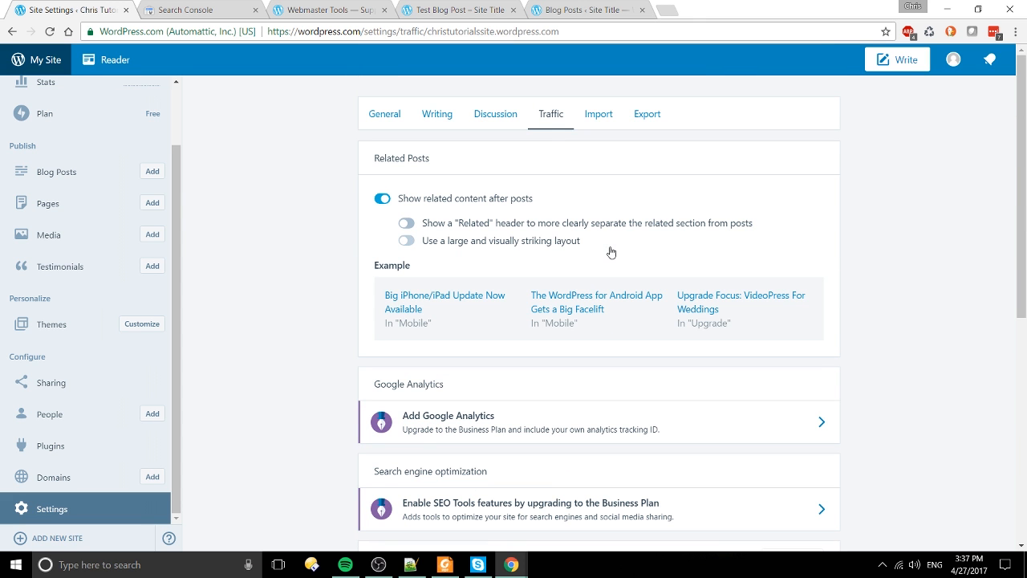
Step: Open the Import settings and highlight the Import Another Site and WordPress export file text
{"action": "left_click", "coordinate": [595, 118]}
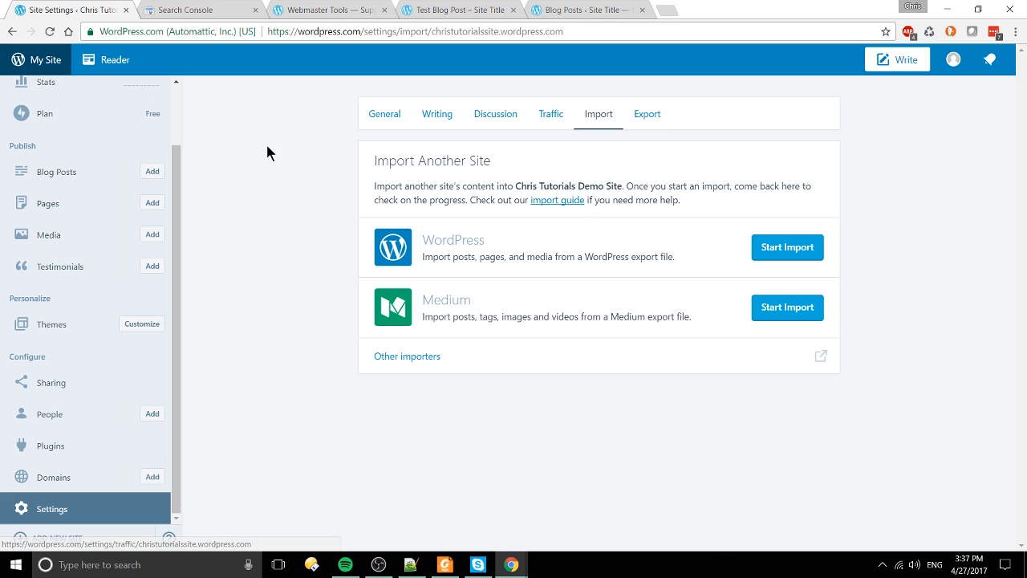
{"action": "left_click_drag", "start_coordinate": [362, 172], "coordinate": [737, 173]}
{"action": "left_click", "coordinate": [764, 213]}
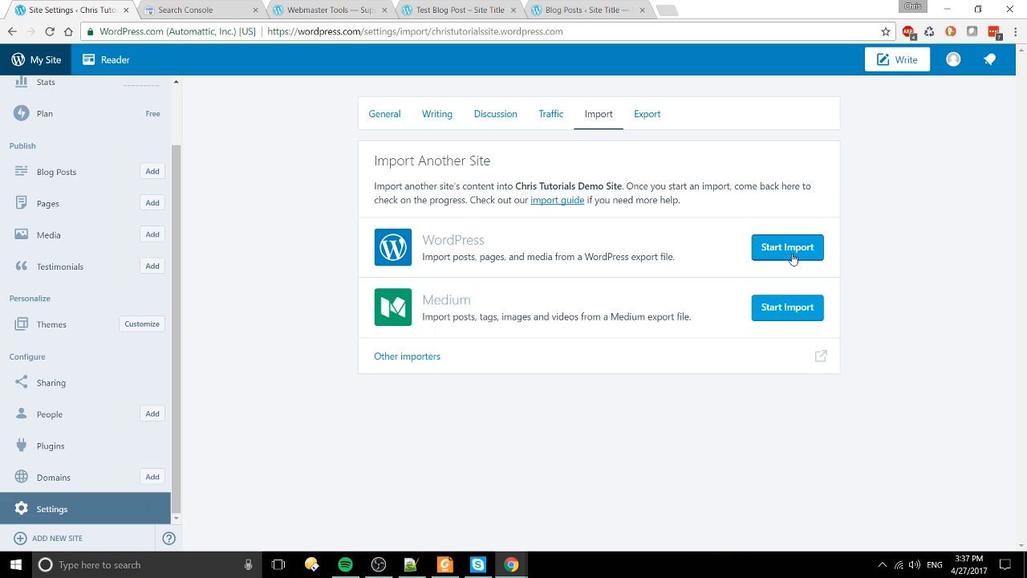
{"action": "left_click_drag", "start_coordinate": [581, 262], "coordinate": [699, 256]}
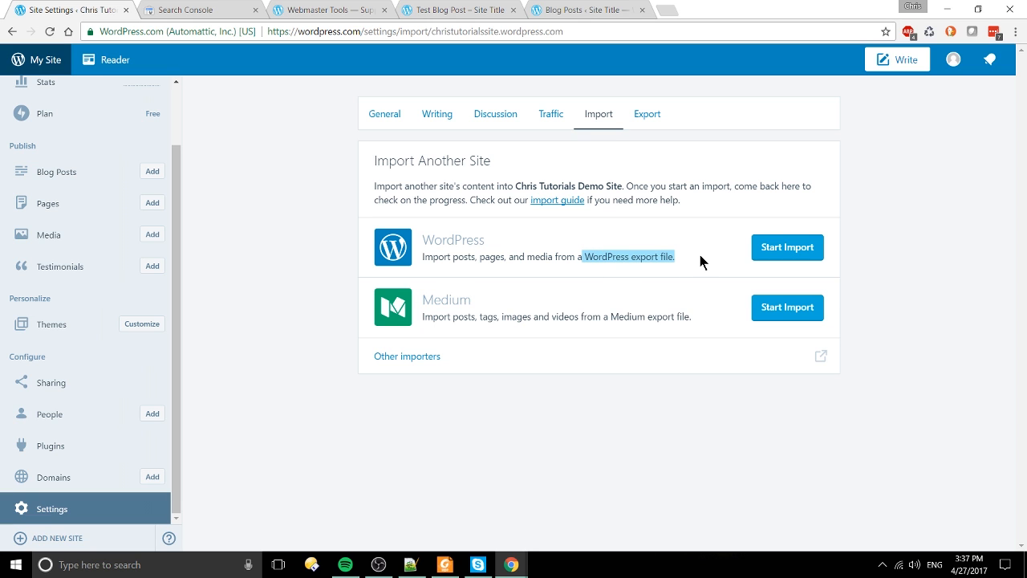
{"action": "left_click", "coordinate": [698, 251]}
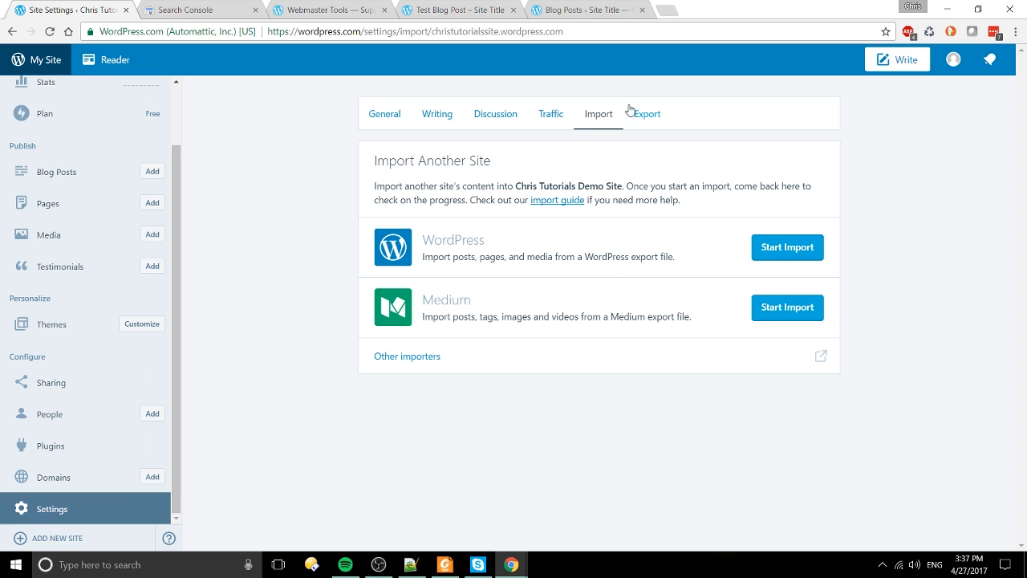
Step: Open the Export settings and highlight the Export All and specific-items options
{"action": "left_click", "coordinate": [634, 113]}
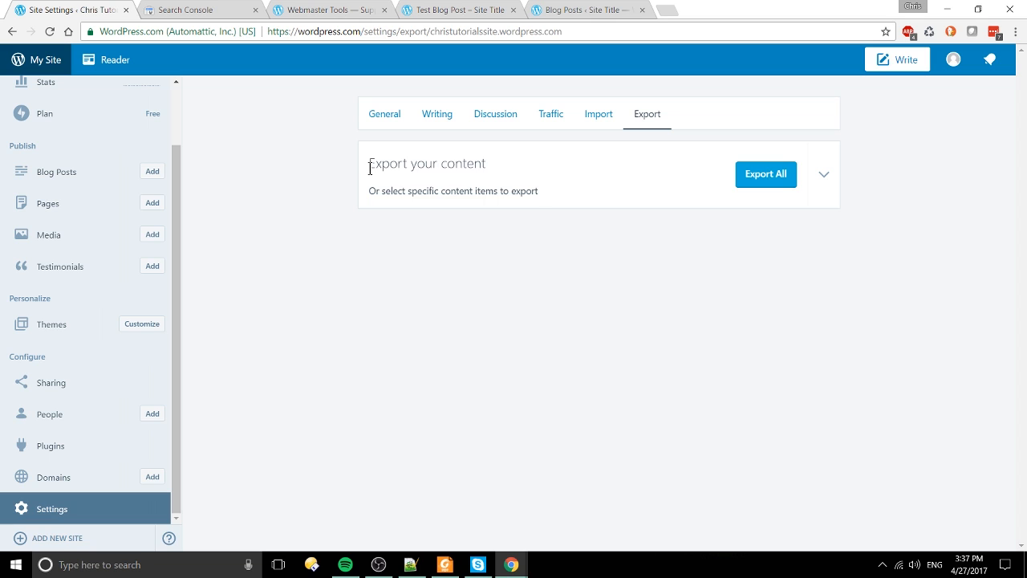
{"action": "left_click_drag", "start_coordinate": [369, 165], "coordinate": [544, 207]}
{"action": "left_click", "coordinate": [546, 201]}
{"action": "left_click_drag", "start_coordinate": [321, 202], "coordinate": [574, 195]}
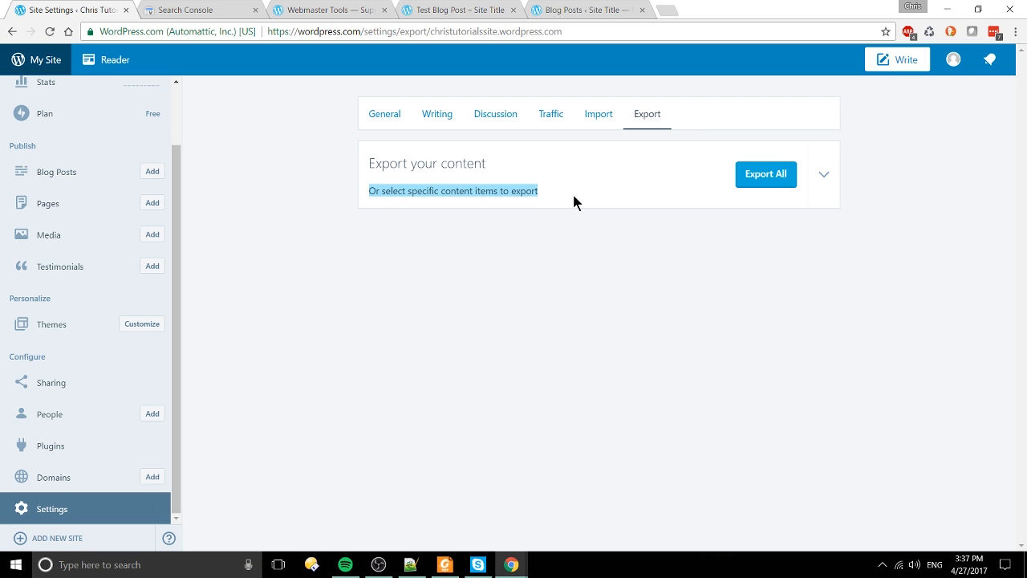
{"action": "left_click", "coordinate": [574, 195]}
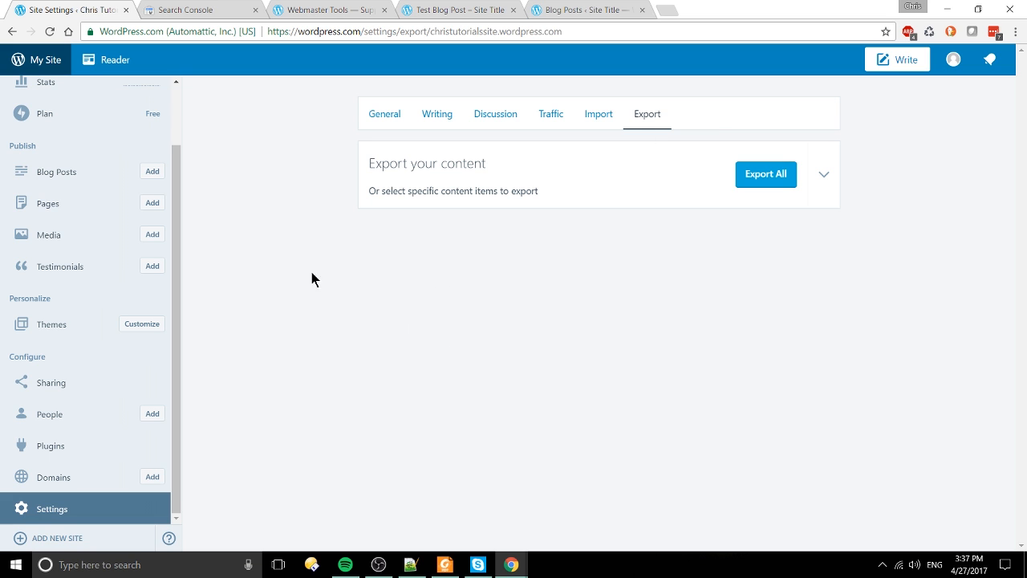
Step: From the Pages list, open the default page named 'Page' for editing
{"action": "left_click", "coordinate": [46, 203]}
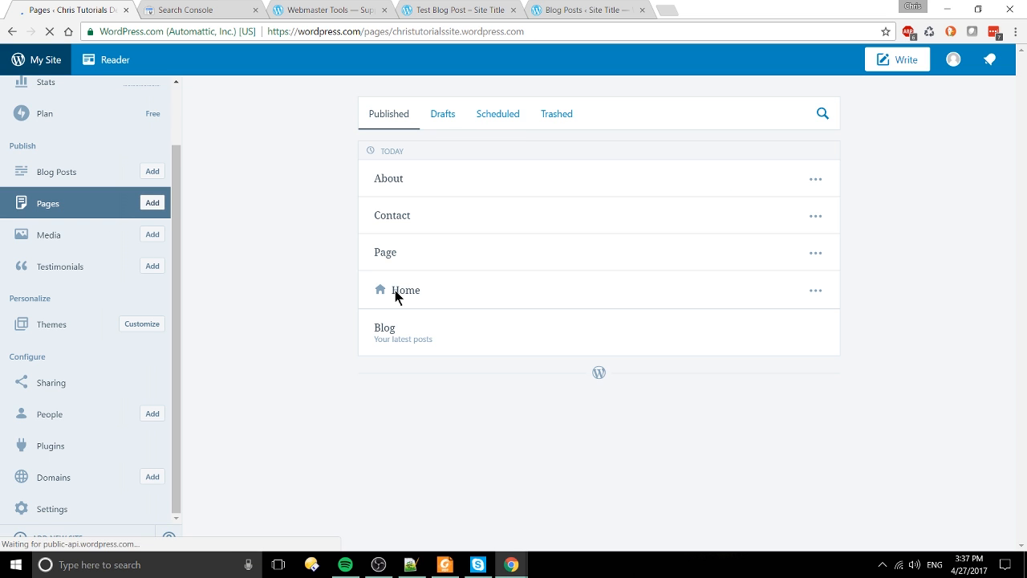
{"action": "left_click", "coordinate": [816, 253]}
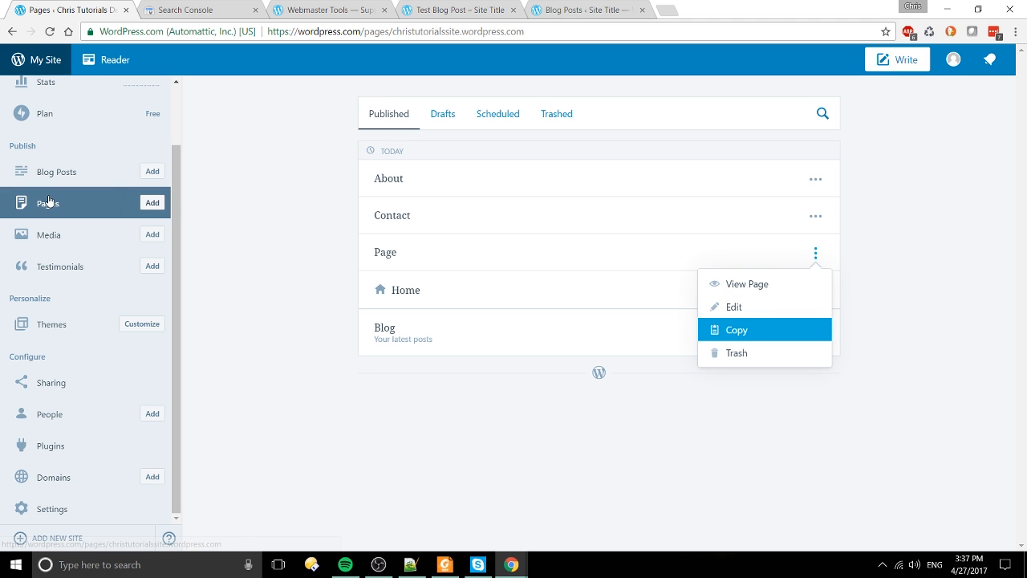
{"action": "left_click", "coordinate": [778, 317]}
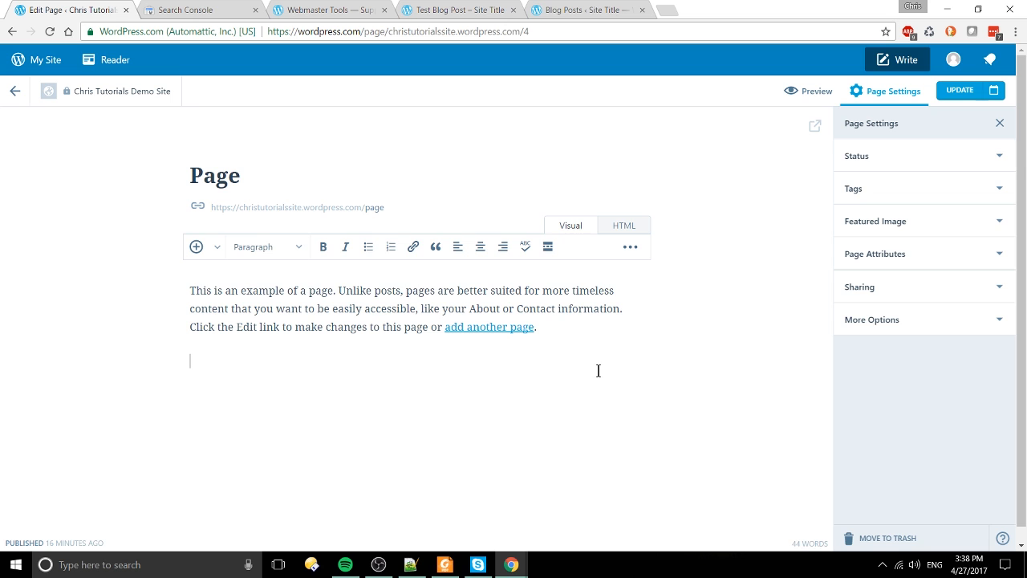
Step: Expand Featured Image (none set) and Page Attributes, collapse Page Attributes, and show insert-content options
{"action": "left_click", "coordinate": [899, 222]}
{"action": "left_click", "coordinate": [928, 367]}
{"action": "scroll", "coordinate": [928, 407], "scroll_direction": "down", "scroll_amount": 2}
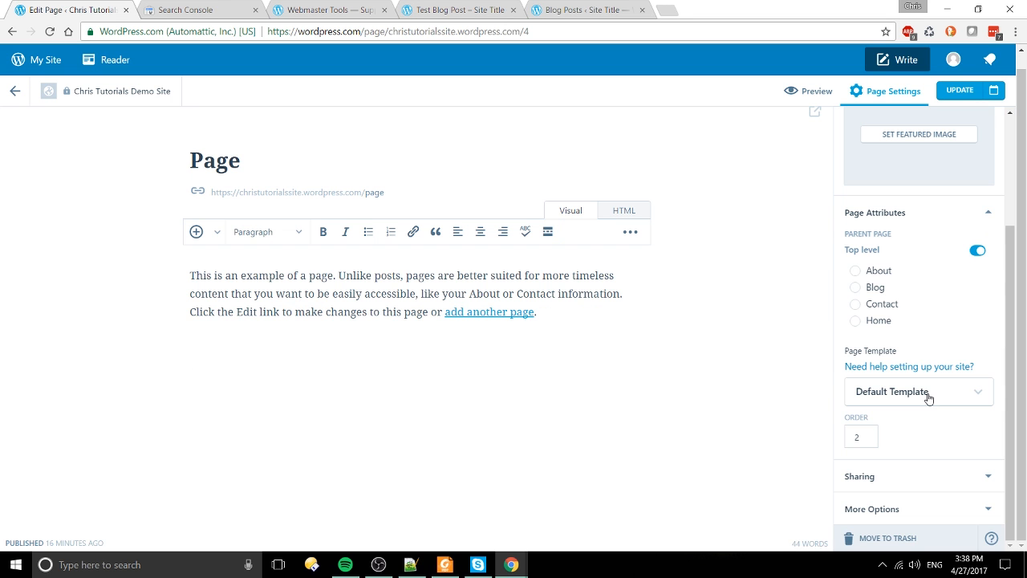
{"action": "left_click", "coordinate": [943, 217]}
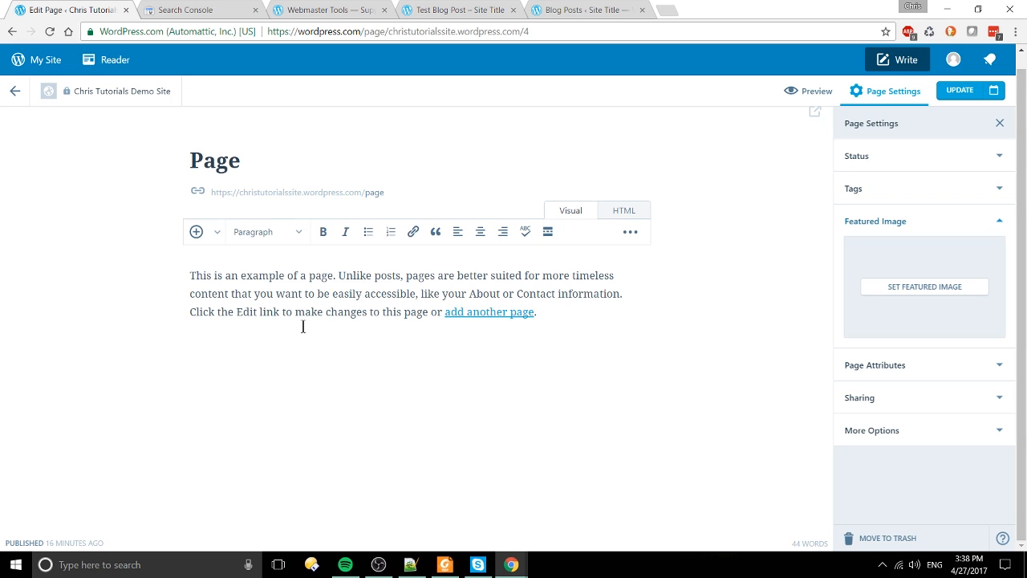
{"action": "left_click", "coordinate": [213, 235]}
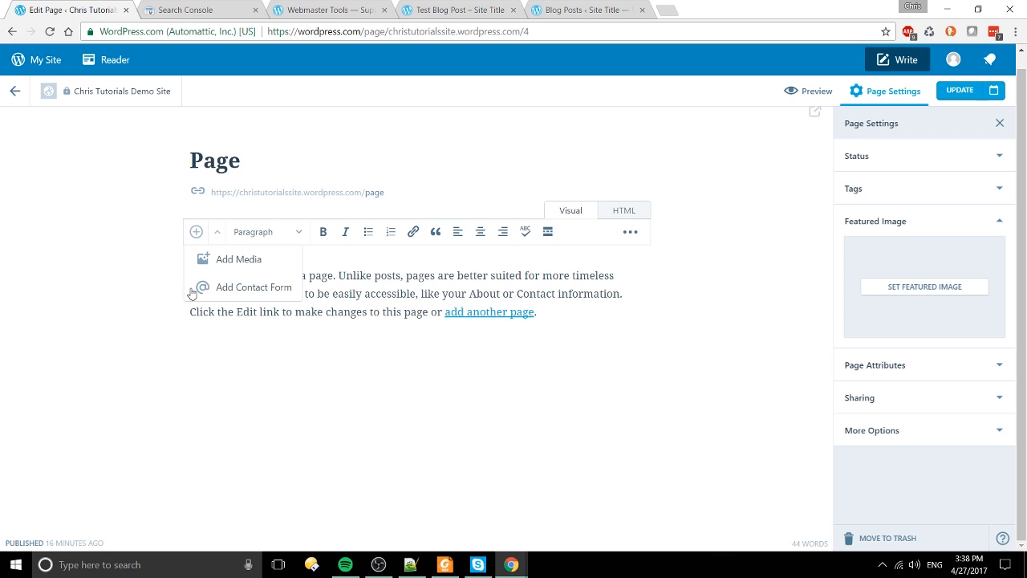
Step: Insert the camera photo from the media library into the page using Add Media
{"action": "left_click", "coordinate": [336, 393]}
{"action": "left_click", "coordinate": [216, 232]}
{"action": "left_click", "coordinate": [379, 358]}
{"action": "left_click", "coordinate": [211, 232]}
{"action": "left_click", "coordinate": [227, 261]}
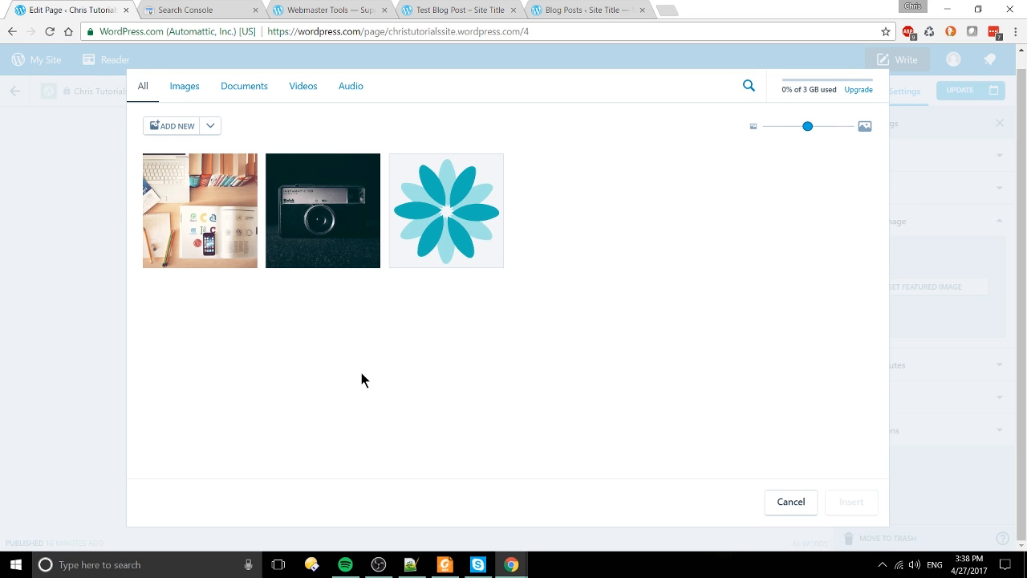
{"action": "left_click", "coordinate": [335, 210]}
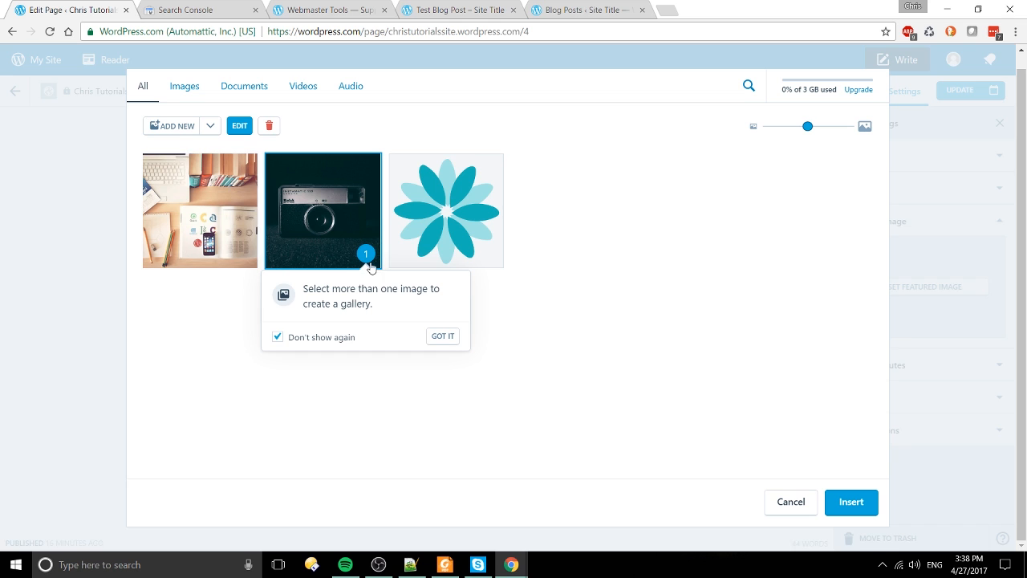
{"action": "left_click", "coordinate": [867, 502]}
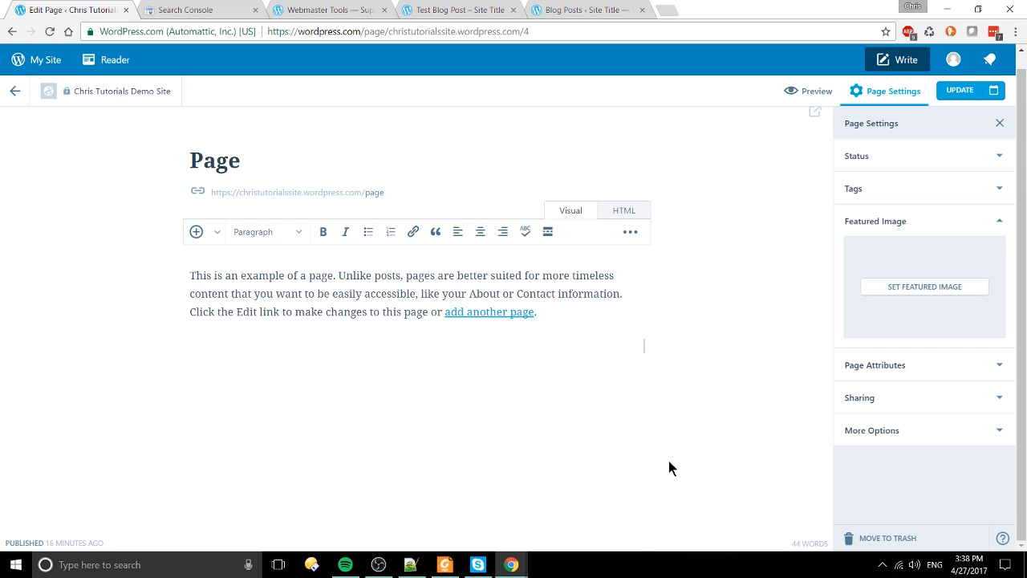
Step: Centre the inserted camera image on the page
{"action": "scroll", "coordinate": [483, 361], "scroll_direction": "down", "scroll_amount": 1}
{"action": "left_click", "coordinate": [544, 370]}
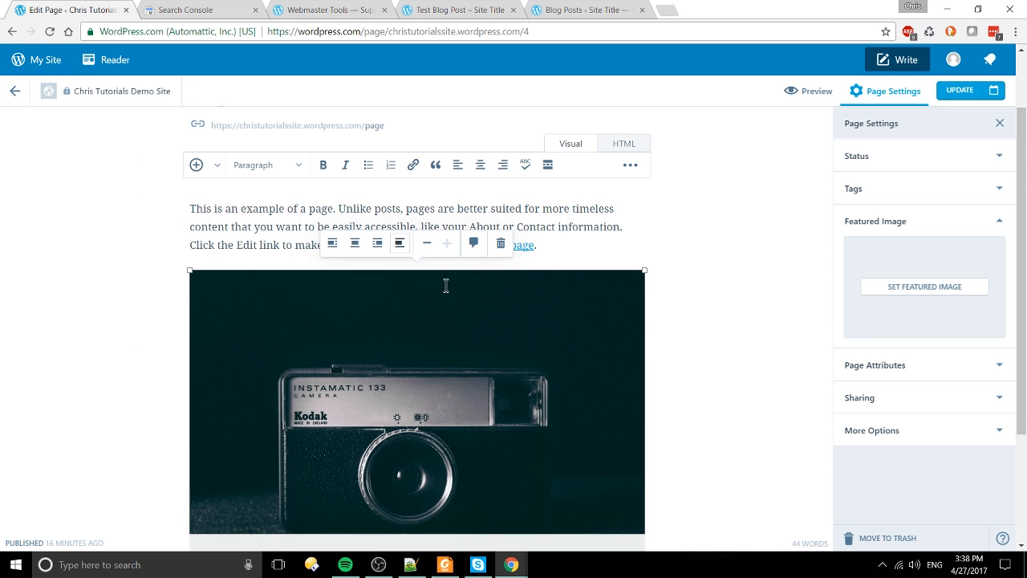
{"action": "left_click", "coordinate": [355, 243]}
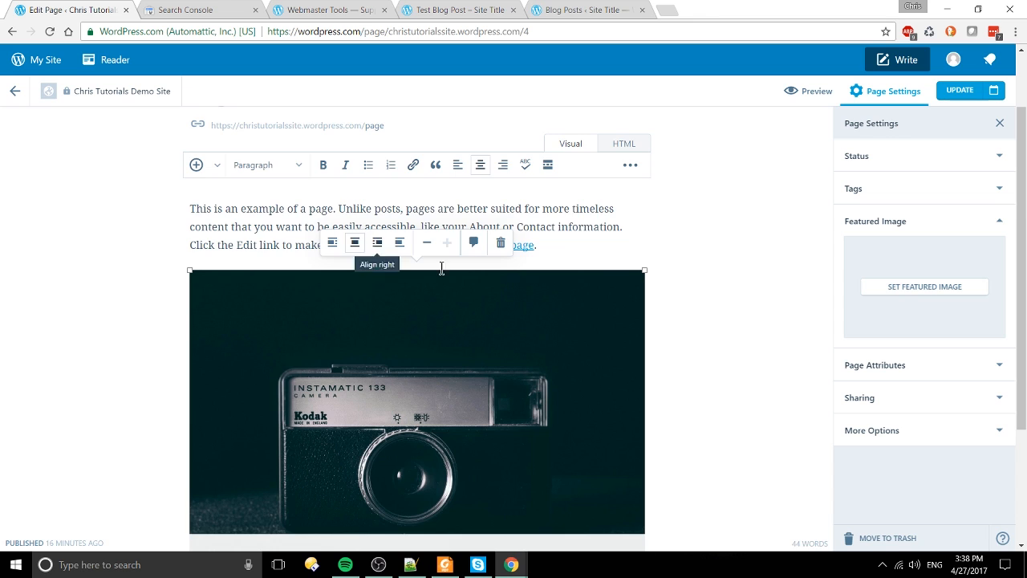
Step: Below the image, type 'So this is the edited version of the "Page" page. It's improved.'
{"action": "scroll", "coordinate": [759, 368], "scroll_direction": "down", "scroll_amount": 2}
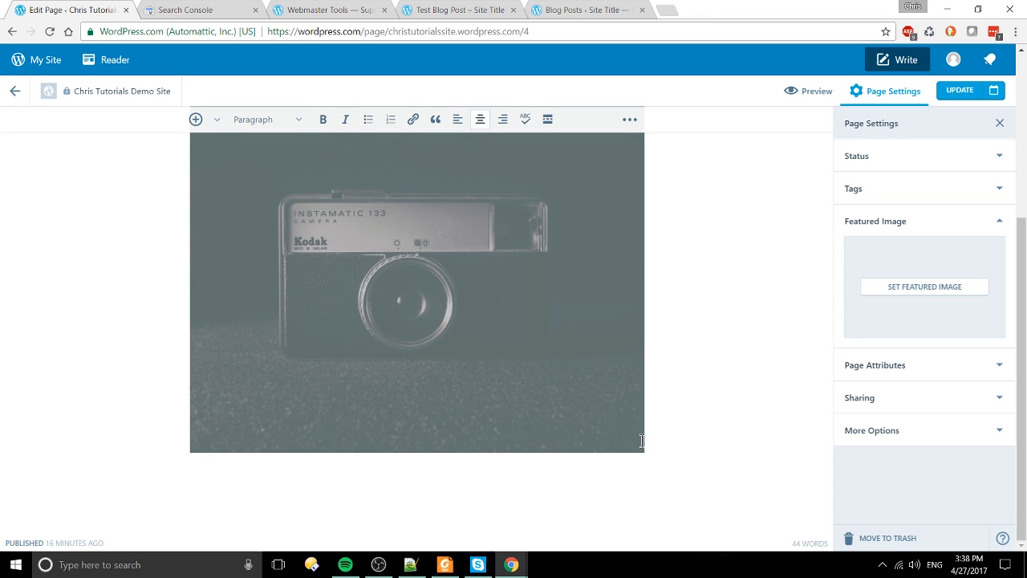
{"action": "left_click", "coordinate": [641, 441]}
{"action": "scroll", "coordinate": [688, 435], "scroll_direction": "down", "scroll_amount": 1}
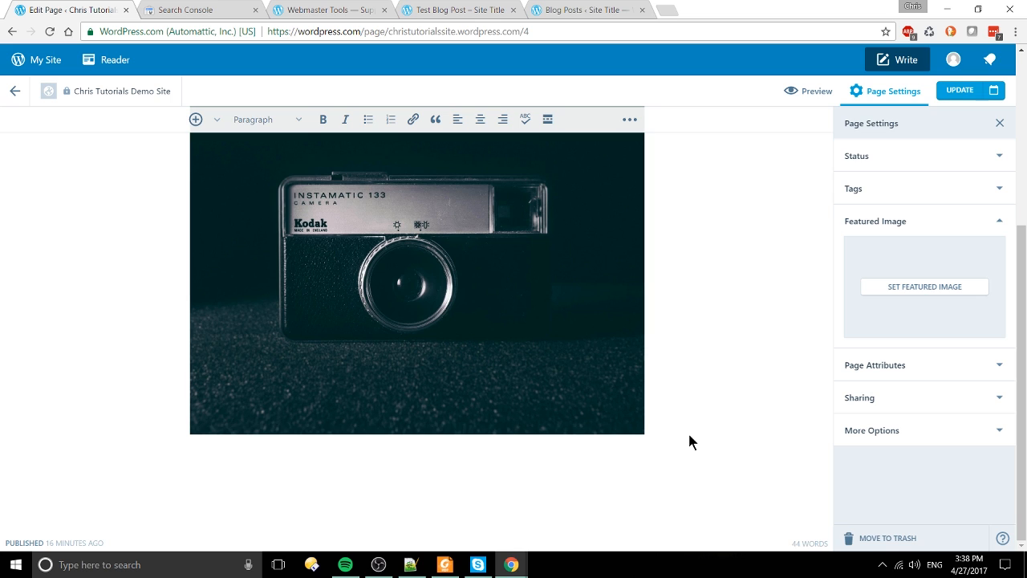
{"action": "type", "text": "So this is the e"}
{"action": "type", "text": "dited version of "}
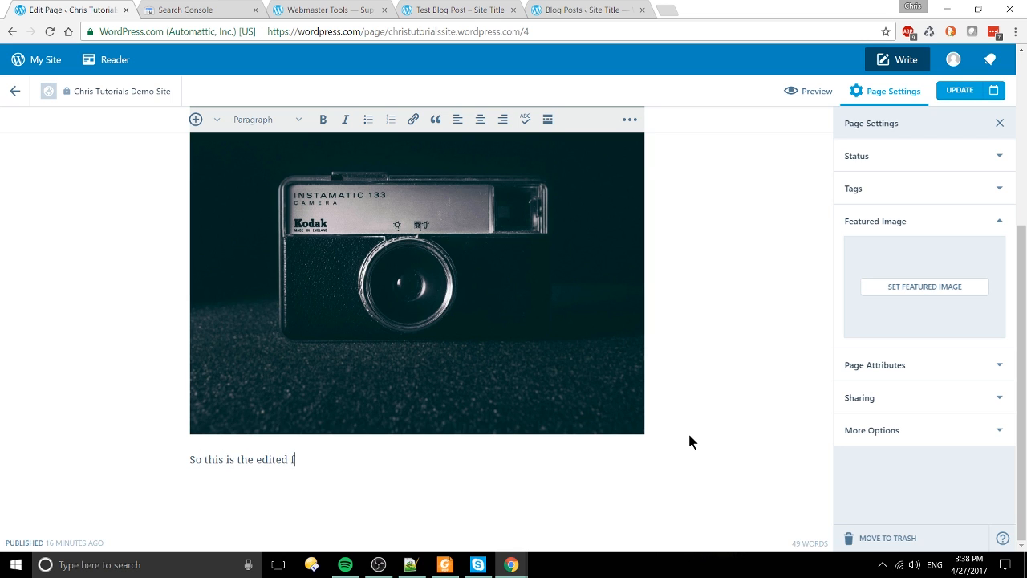
{"action": "type", "text": "the Pro"}
{"action": "key", "text": "BackSpace"}
{"action": "key", "text": "BackSpace"}
{"action": "key", "text": "BackSpace"}
{"action": "type", "text": "\"Page\" p"}
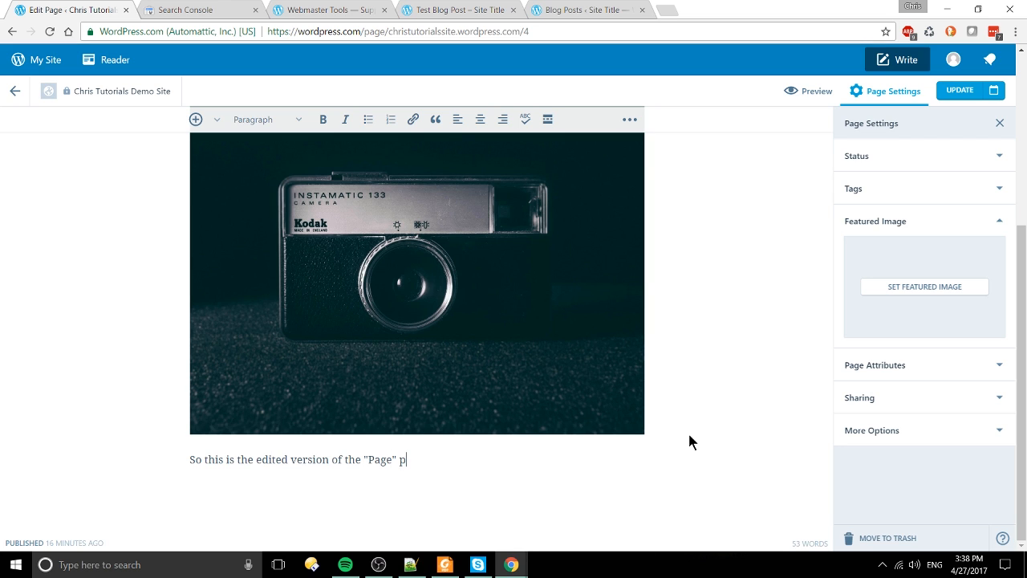
{"action": "type", "text": "age. It's improved."}
{"action": "scroll", "coordinate": [674, 428], "scroll_direction": "up", "scroll_amount": 3}
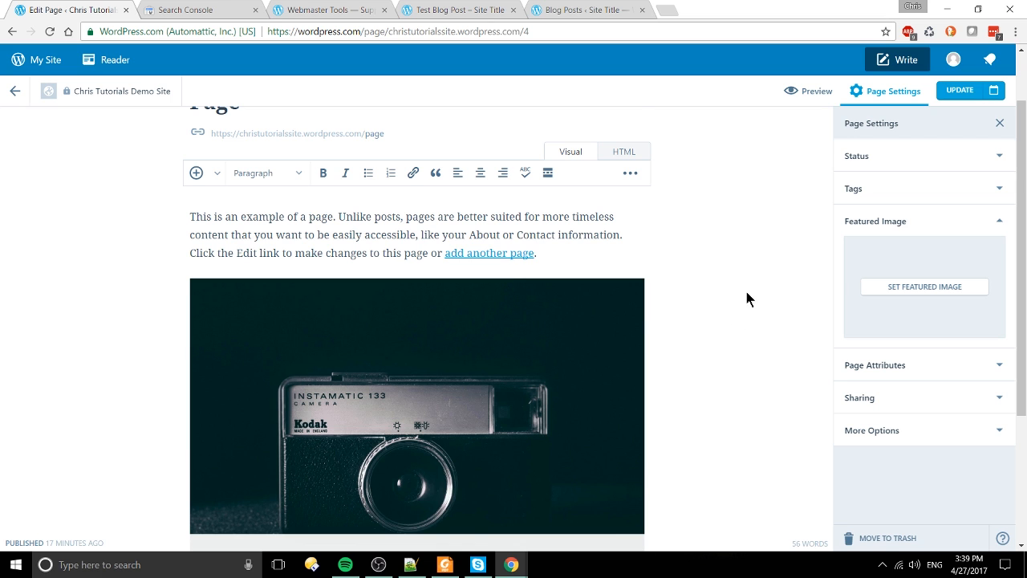
{"action": "scroll", "coordinate": [747, 290], "scroll_direction": "down", "scroll_amount": 3}
Step: Review the Tags, Status and Page Attributes settings, keeping Default Template as the page template
{"action": "left_click", "coordinate": [866, 194]}
{"action": "left_click", "coordinate": [887, 158]}
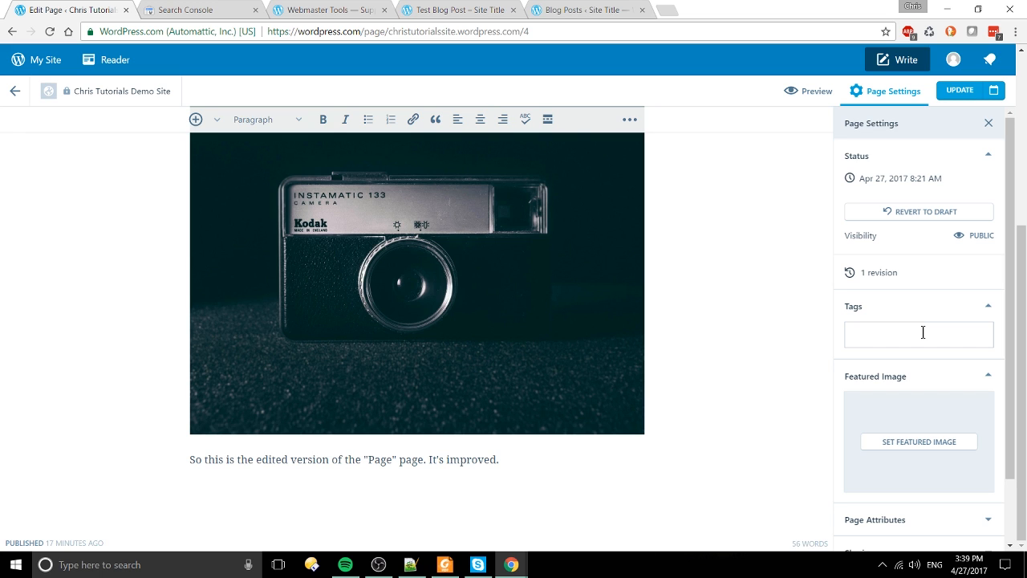
{"action": "scroll", "coordinate": [923, 333], "scroll_direction": "down", "scroll_amount": 1}
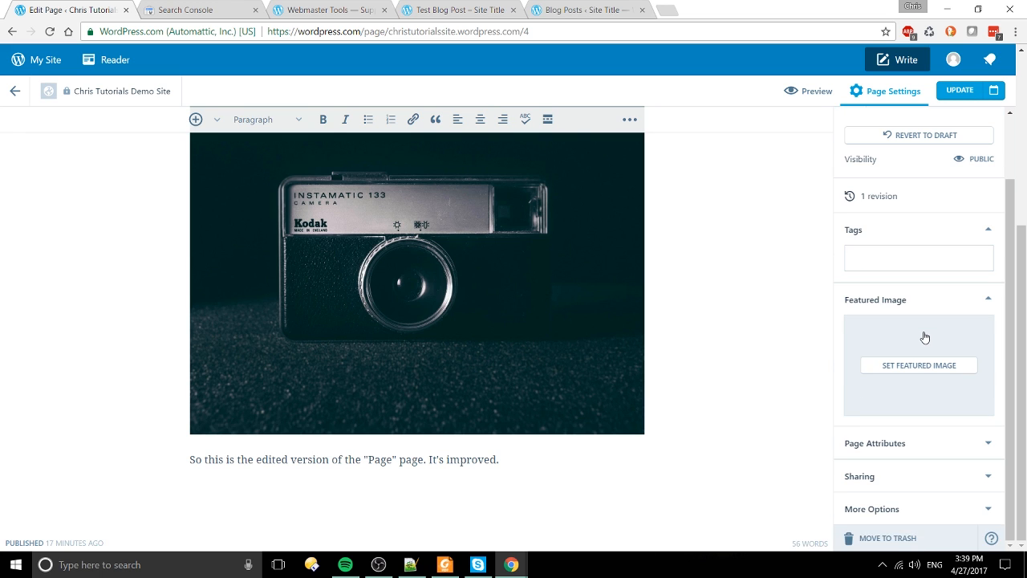
{"action": "left_click", "coordinate": [943, 462]}
{"action": "scroll", "coordinate": [943, 462], "scroll_direction": "down", "scroll_amount": 3}
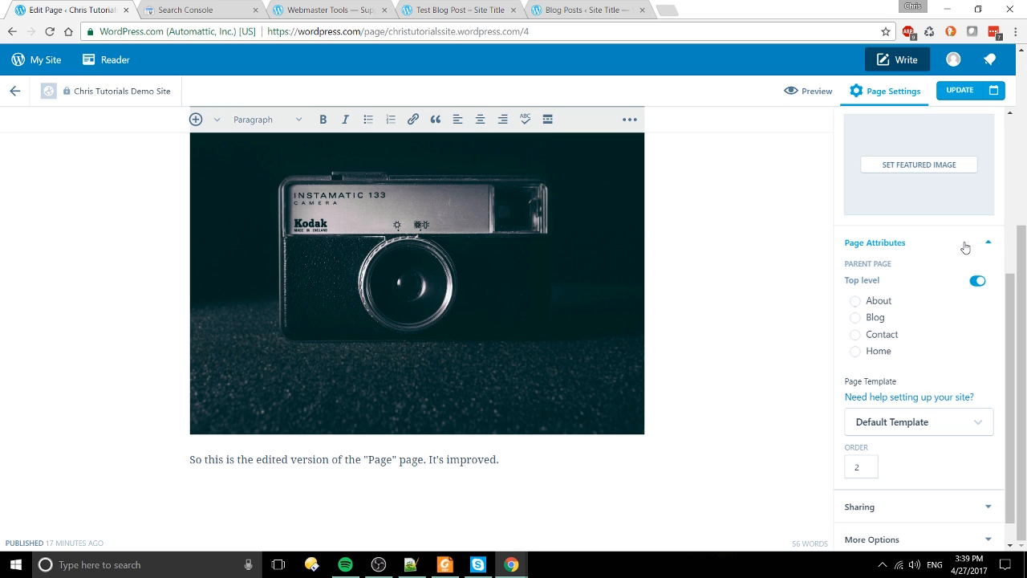
{"action": "left_click", "coordinate": [986, 431]}
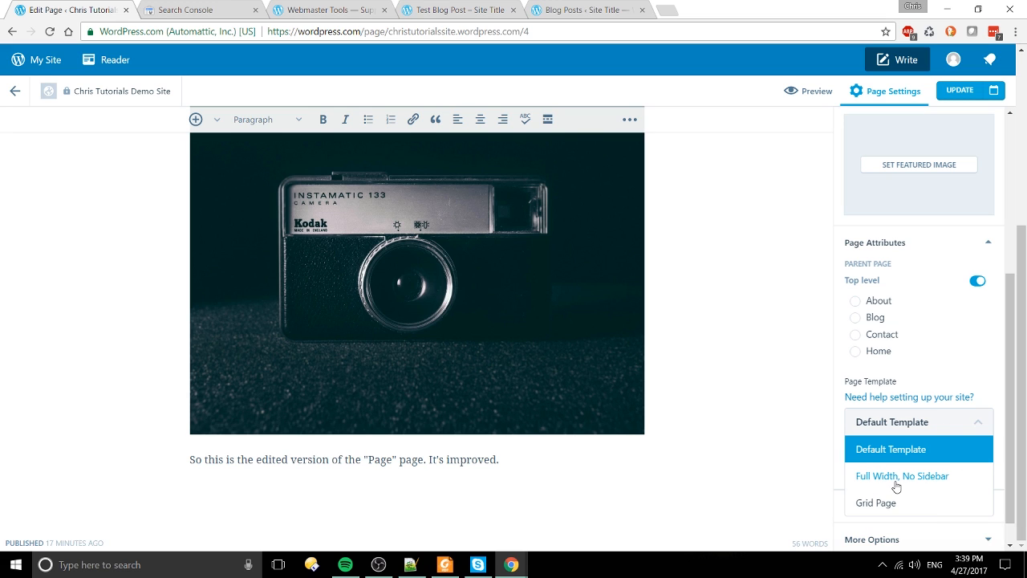
{"action": "left_click", "coordinate": [966, 421]}
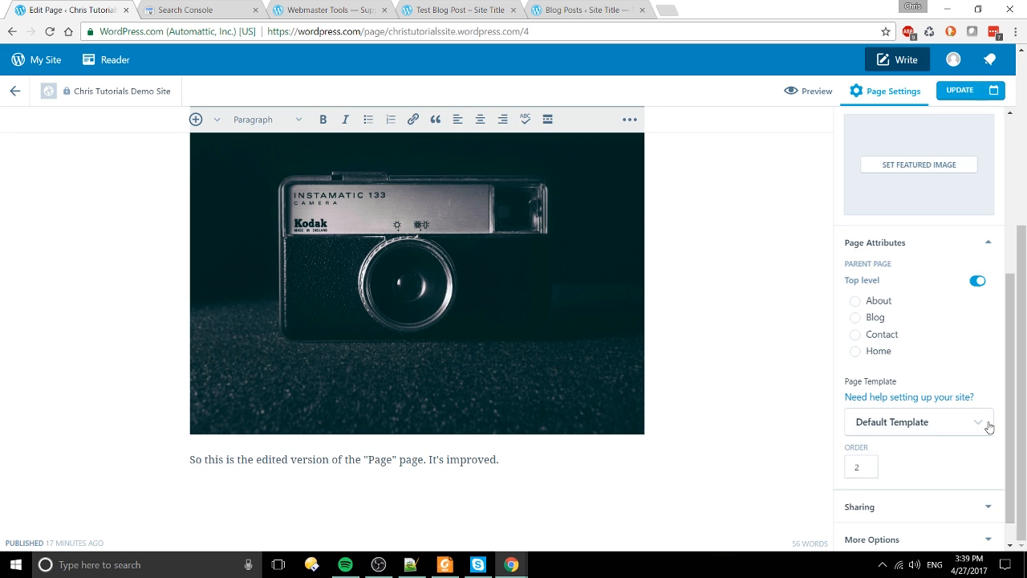
{"action": "left_click", "coordinate": [987, 422]}
{"action": "left_click", "coordinate": [988, 421]}
{"action": "scroll", "coordinate": [974, 461], "scroll_direction": "down", "scroll_amount": 1}
Step: Review the Sharing and More Options settings, then update the page
{"action": "left_click", "coordinate": [978, 485]}
{"action": "scroll", "coordinate": [971, 472], "scroll_direction": "down", "scroll_amount": 3}
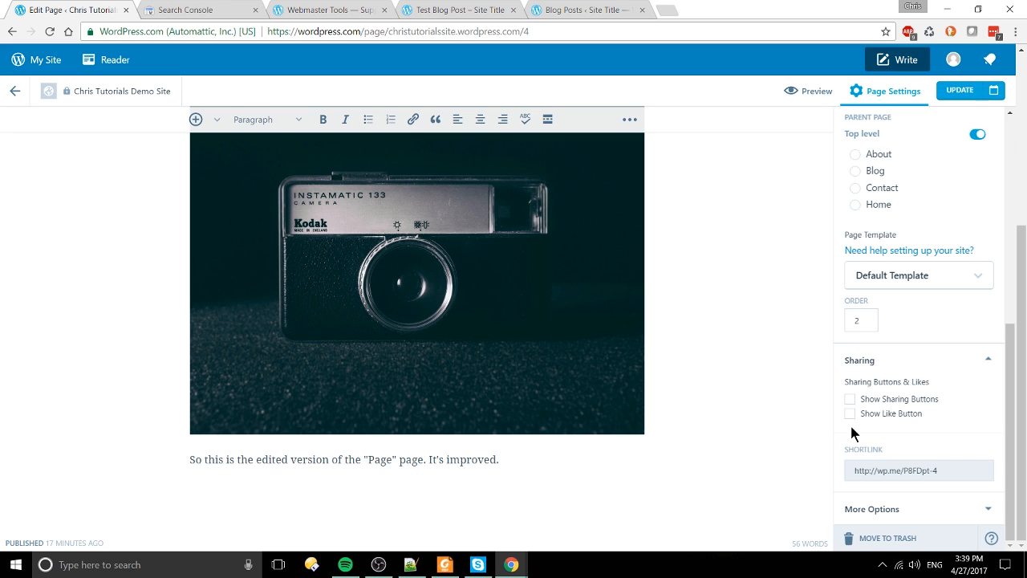
{"action": "left_click", "coordinate": [958, 513]}
{"action": "scroll", "coordinate": [955, 522], "scroll_direction": "down", "scroll_amount": 3}
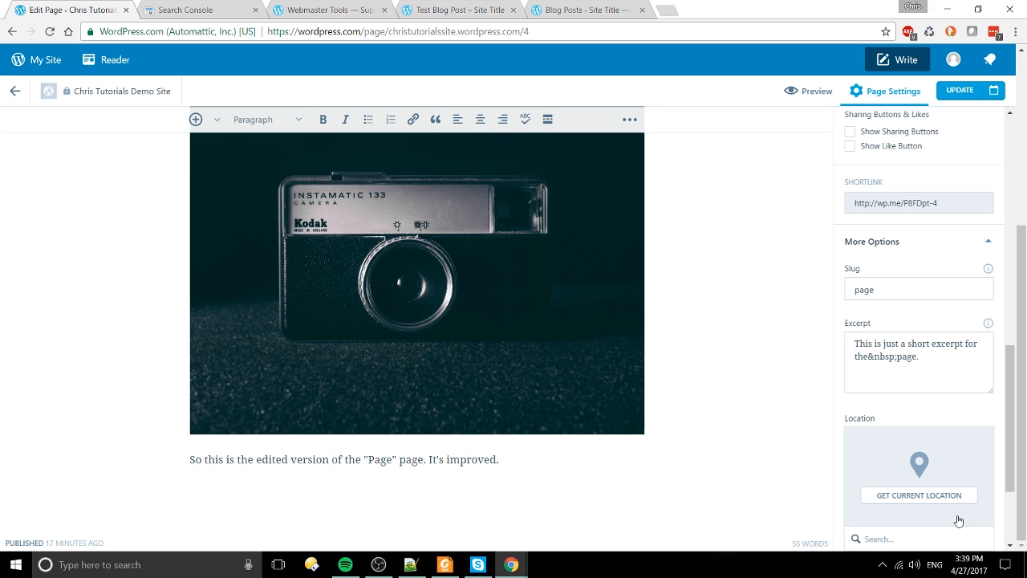
{"action": "left_click", "coordinate": [988, 240]}
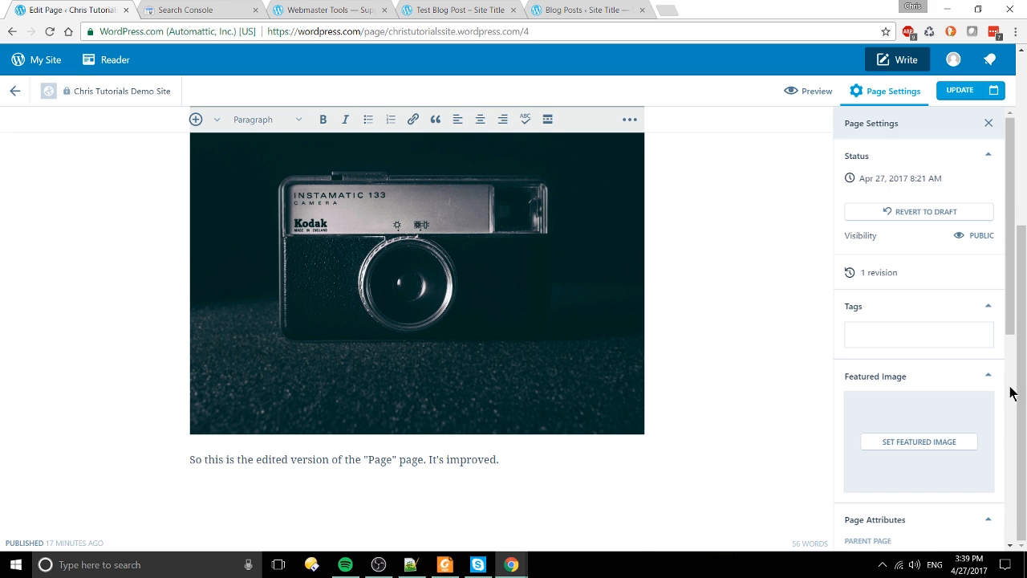
{"action": "left_click", "coordinate": [961, 92]}
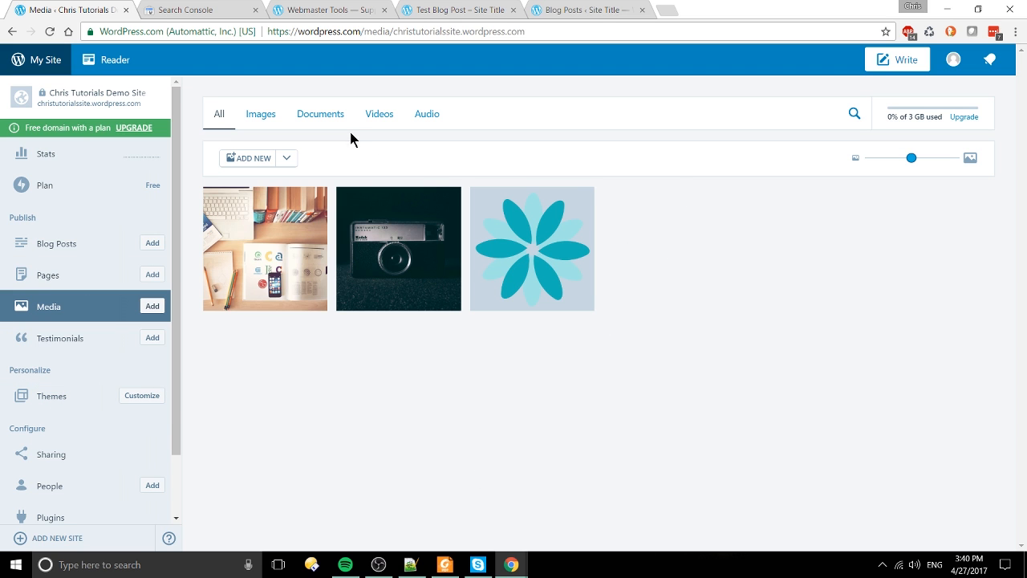
Step: Filter the Media library by Documents, Images, Videos and Audio, ending on Videos
{"action": "left_click", "coordinate": [329, 115]}
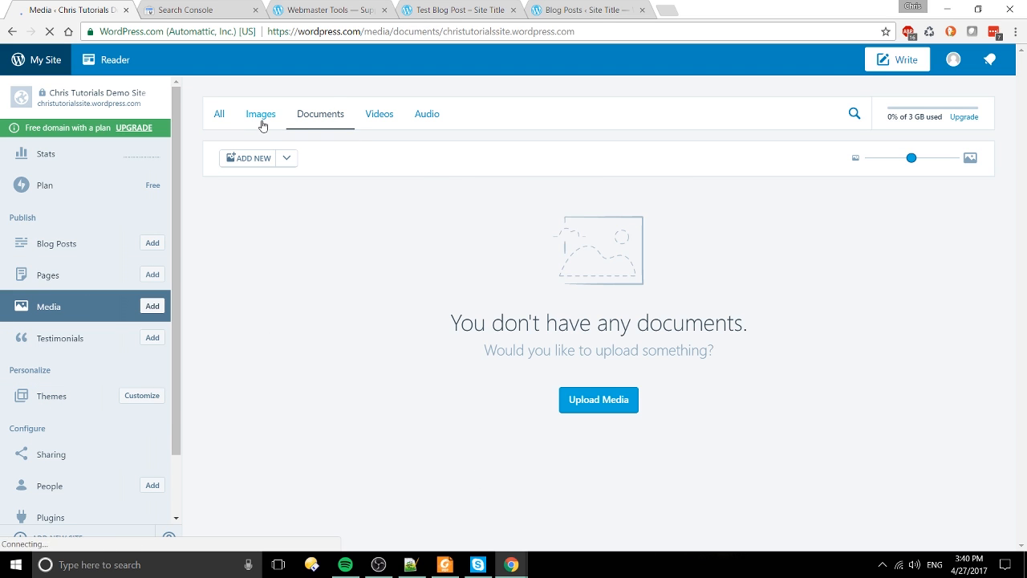
{"action": "left_click", "coordinate": [262, 120]}
{"action": "left_click", "coordinate": [377, 115]}
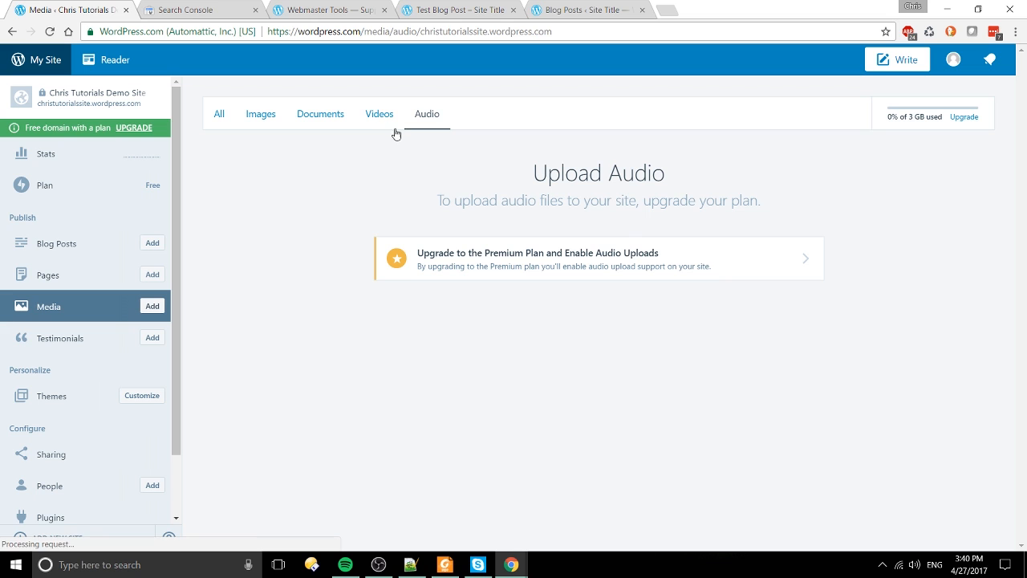
{"action": "left_click", "coordinate": [381, 115]}
{"action": "left_click", "coordinate": [417, 118]}
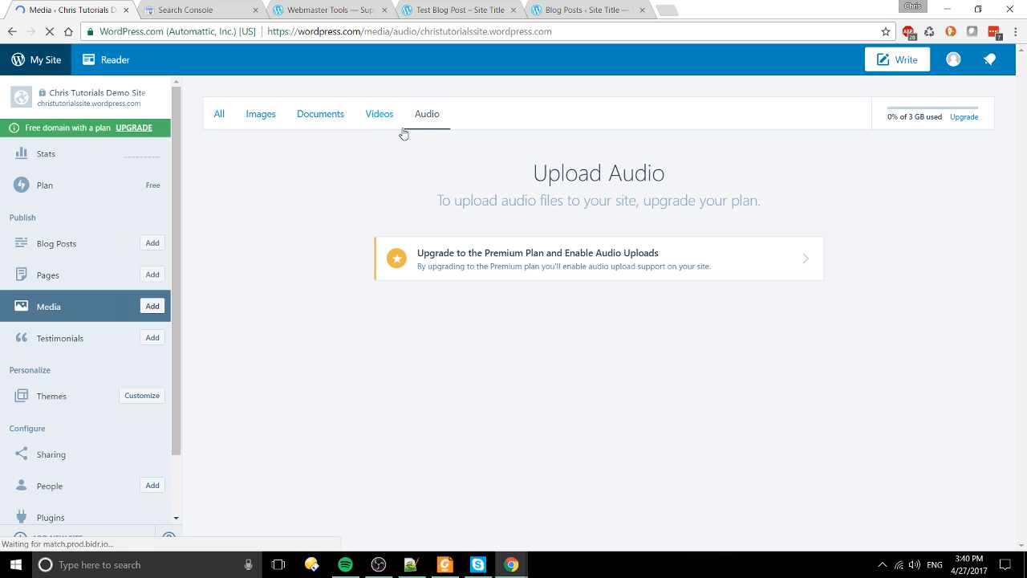
{"action": "left_click", "coordinate": [294, 119]}
{"action": "left_click", "coordinate": [254, 119]}
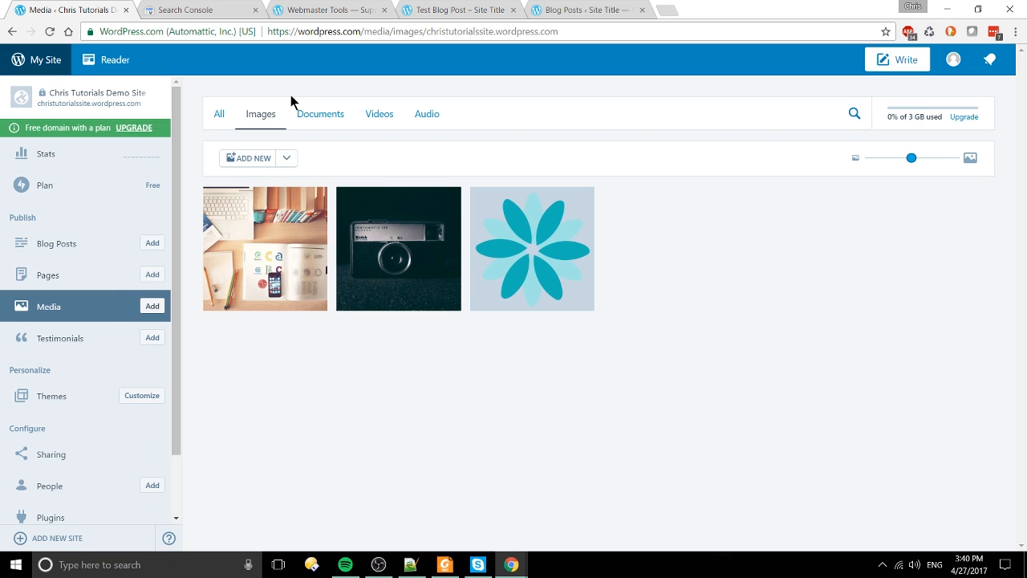
{"action": "left_click", "coordinate": [375, 125]}
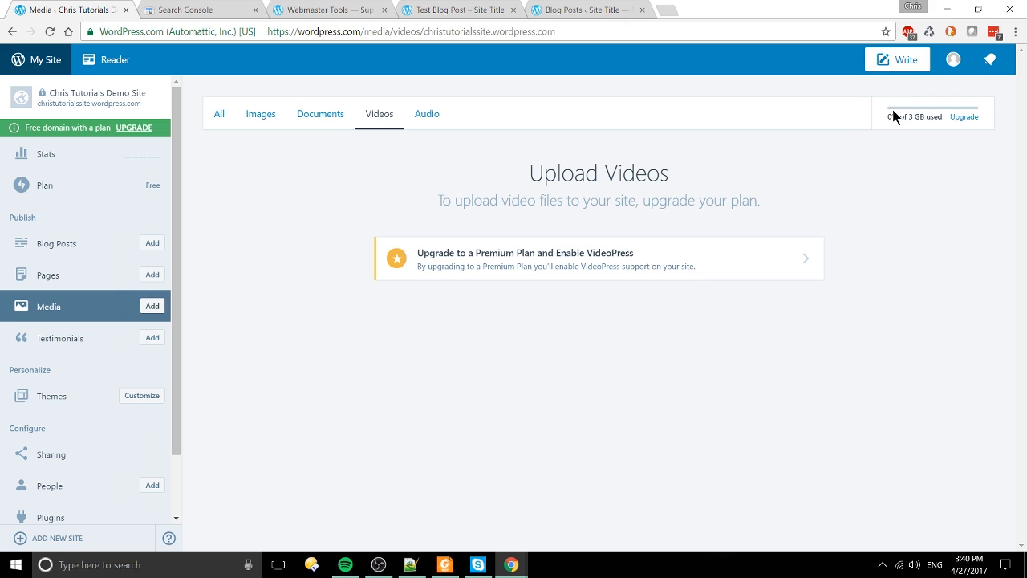
Step: Check the storage usage (0% of 3 GB), then view Audio and return to Videos
{"action": "left_click_drag", "start_coordinate": [891, 116], "coordinate": [943, 118]}
{"action": "left_click", "coordinate": [1015, 119]}
{"action": "left_click", "coordinate": [445, 116]}
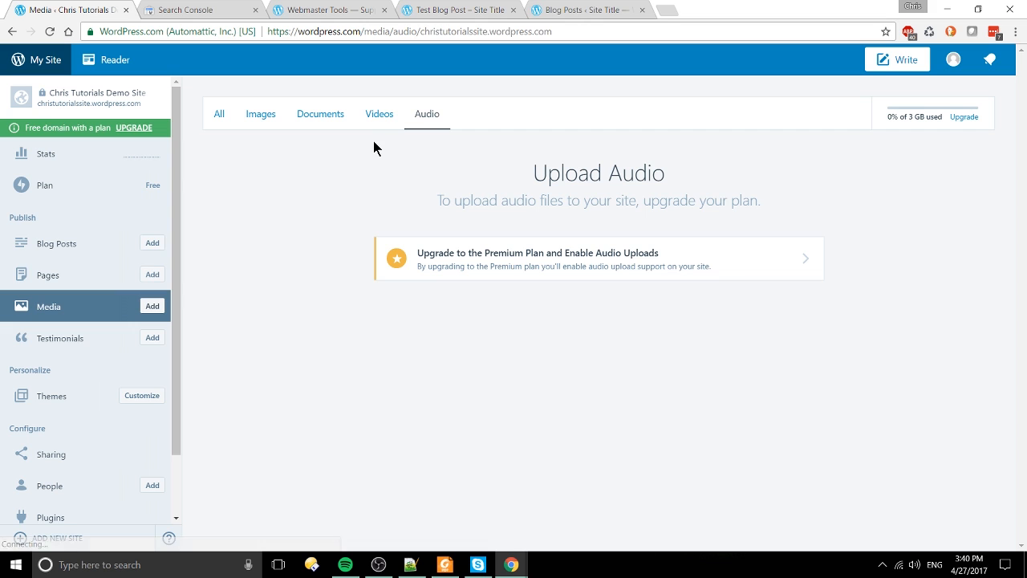
{"action": "left_click", "coordinate": [383, 112]}
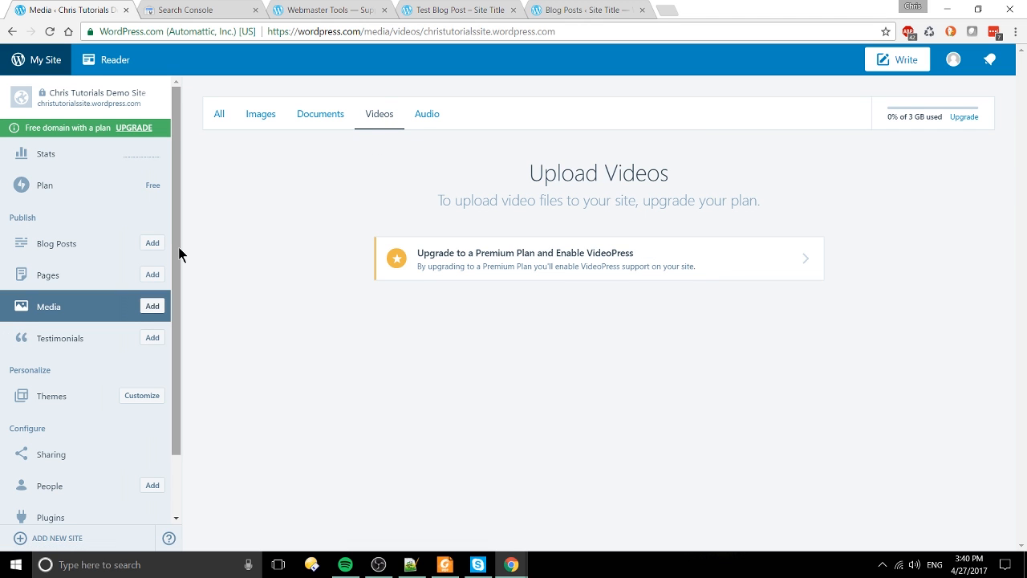
Step: Open the Themes gallery and scroll through the 379 themes, with Dara active
{"action": "left_click", "coordinate": [91, 409]}
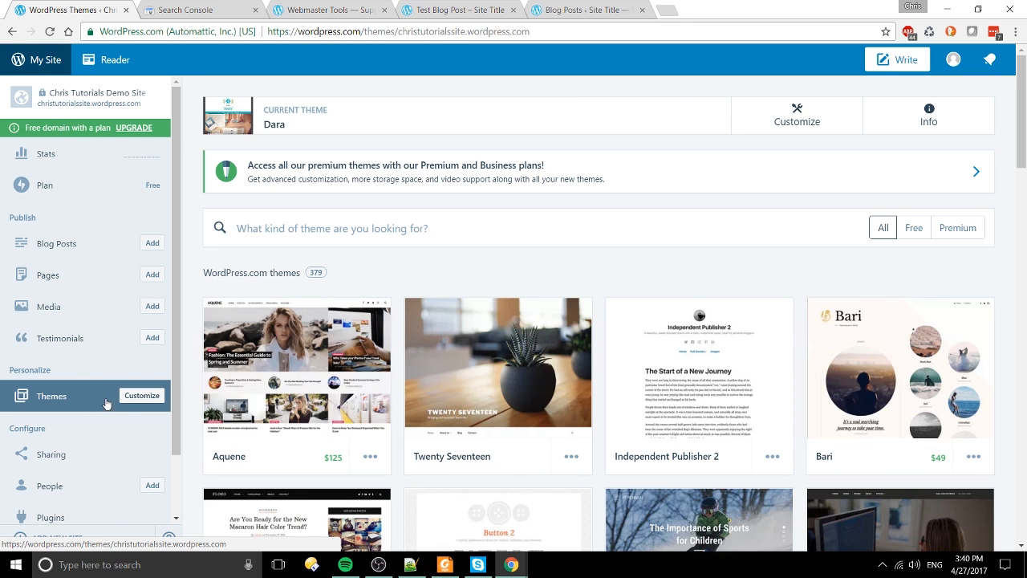
{"action": "scroll", "coordinate": [337, 361], "scroll_direction": "down", "scroll_amount": 1}
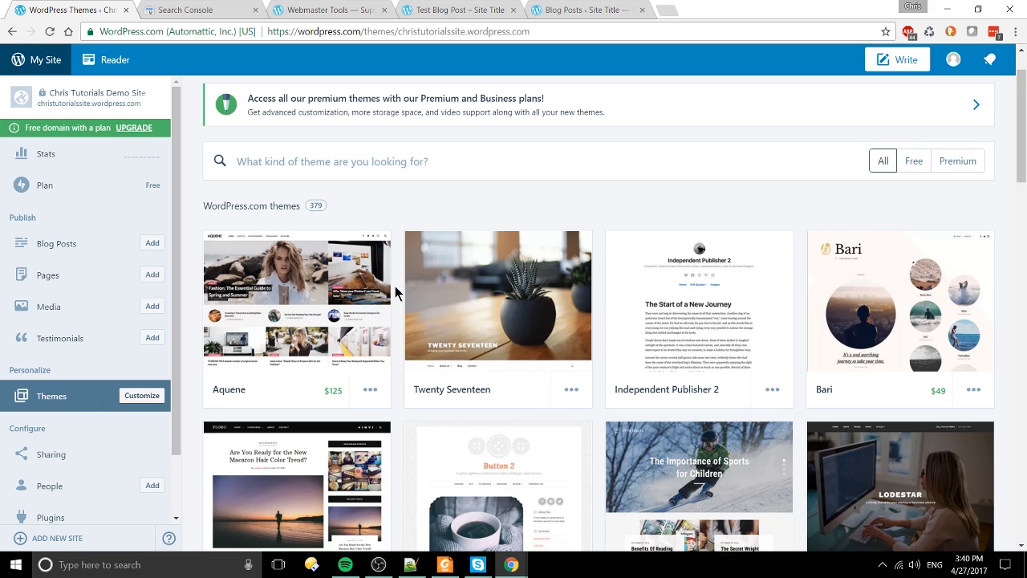
{"action": "scroll", "coordinate": [395, 292], "scroll_direction": "down", "scroll_amount": 10}
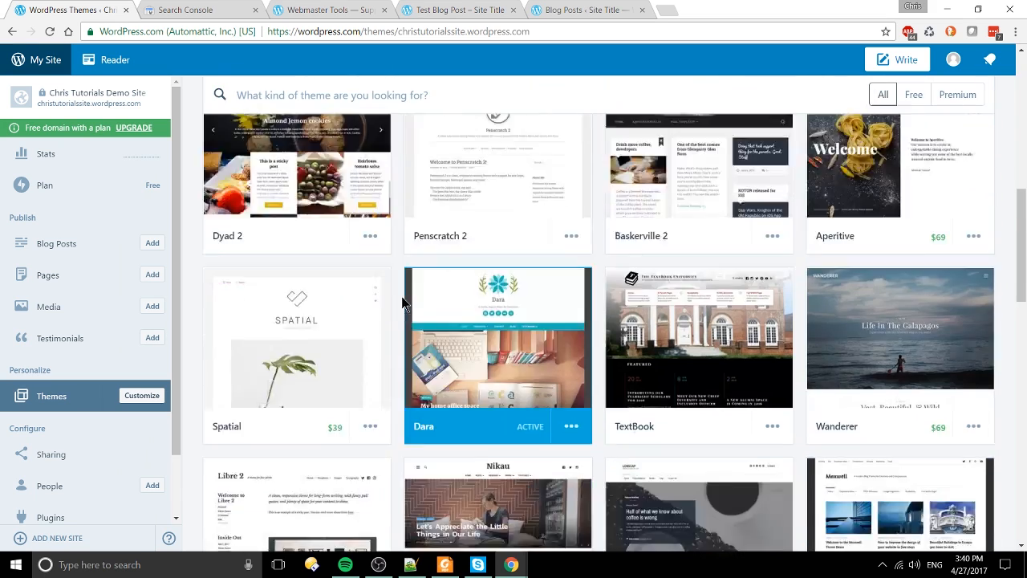
{"action": "scroll", "coordinate": [403, 303], "scroll_direction": "up", "scroll_amount": 10}
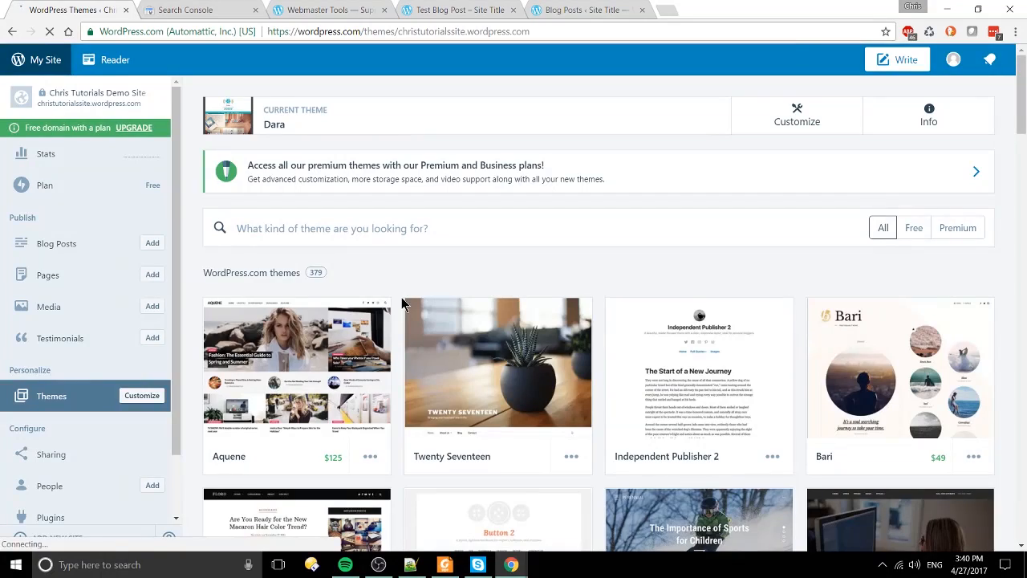
{"action": "scroll", "coordinate": [403, 303], "scroll_direction": "down", "scroll_amount": 2}
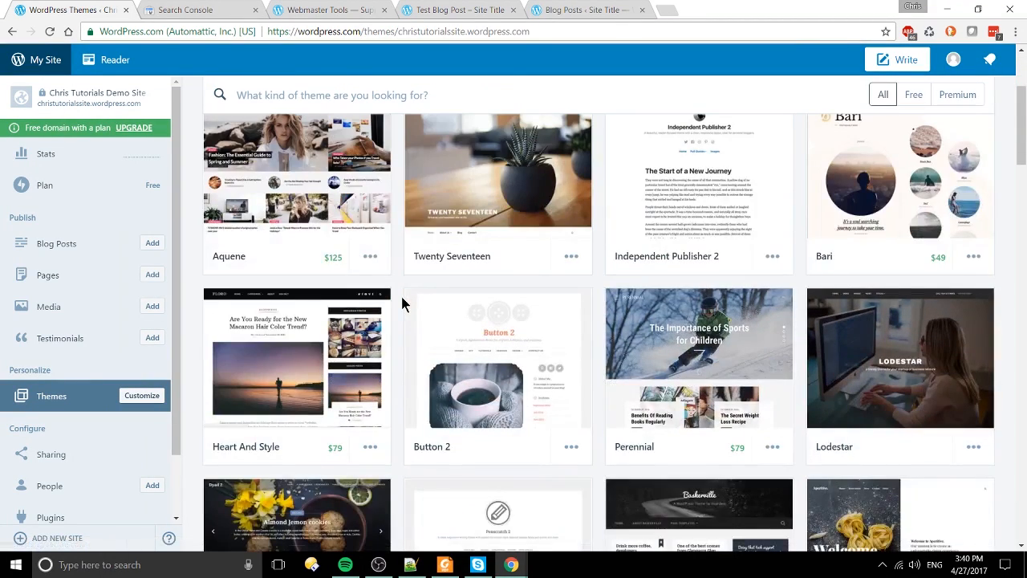
{"action": "scroll", "coordinate": [402, 303], "scroll_direction": "down", "scroll_amount": 7}
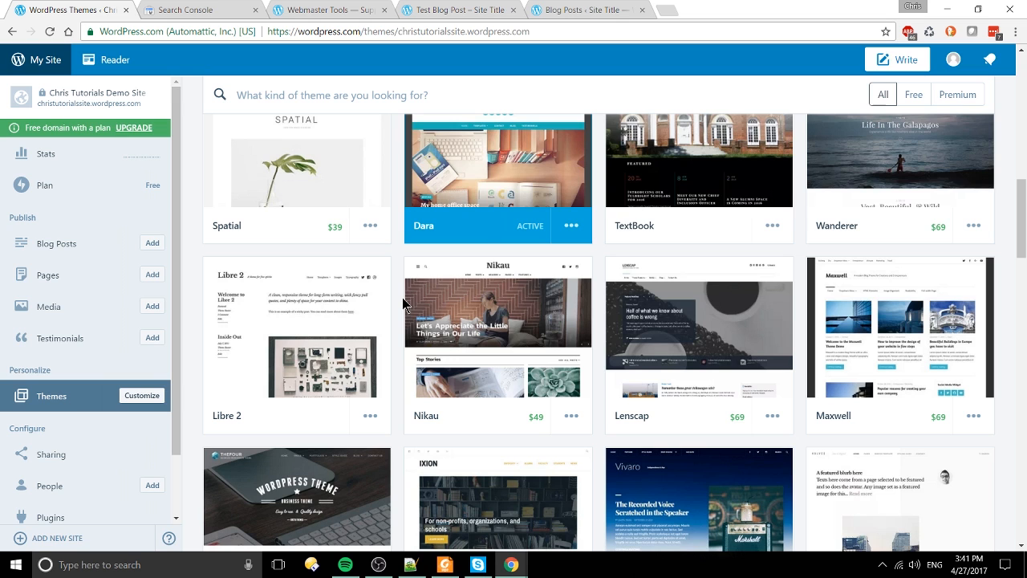
Step: Open and close the Nikau theme's '...' menu, then go to the People page
{"action": "left_click", "coordinate": [575, 424]}
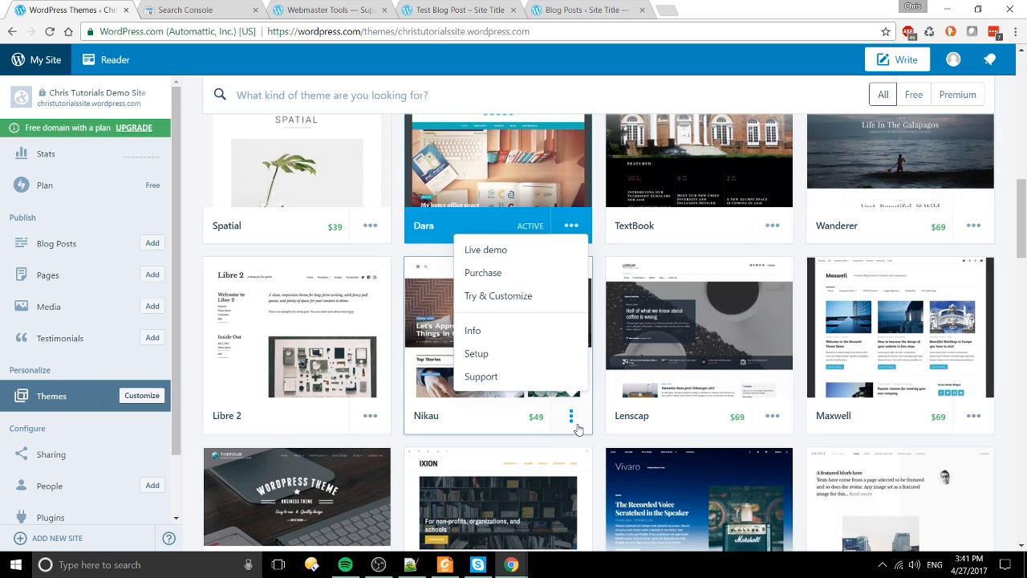
{"action": "left_click", "coordinate": [576, 426]}
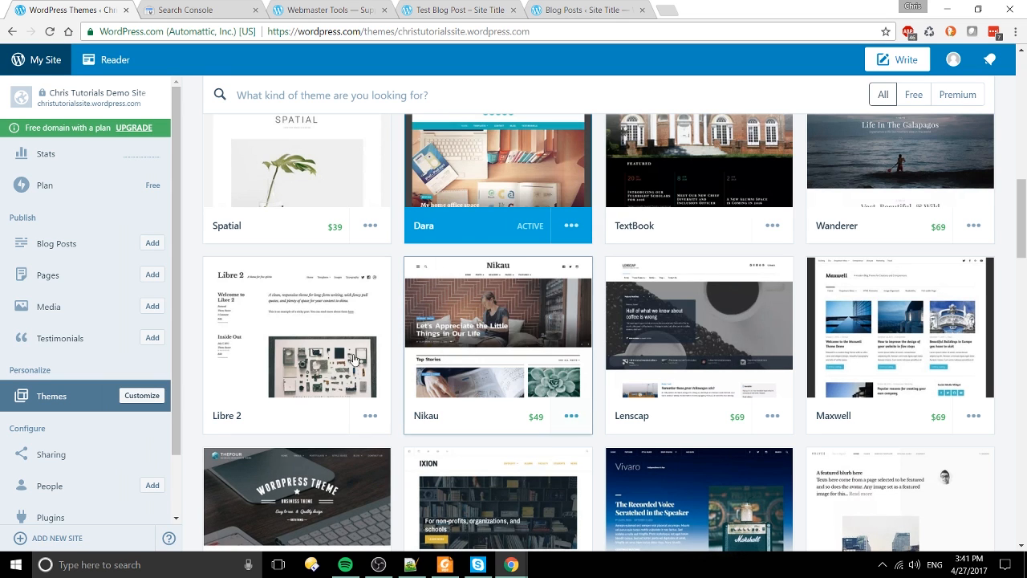
{"action": "scroll", "coordinate": [397, 298], "scroll_direction": "down", "scroll_amount": 3}
{"action": "scroll", "coordinate": [129, 410], "scroll_direction": "down", "scroll_amount": 1}
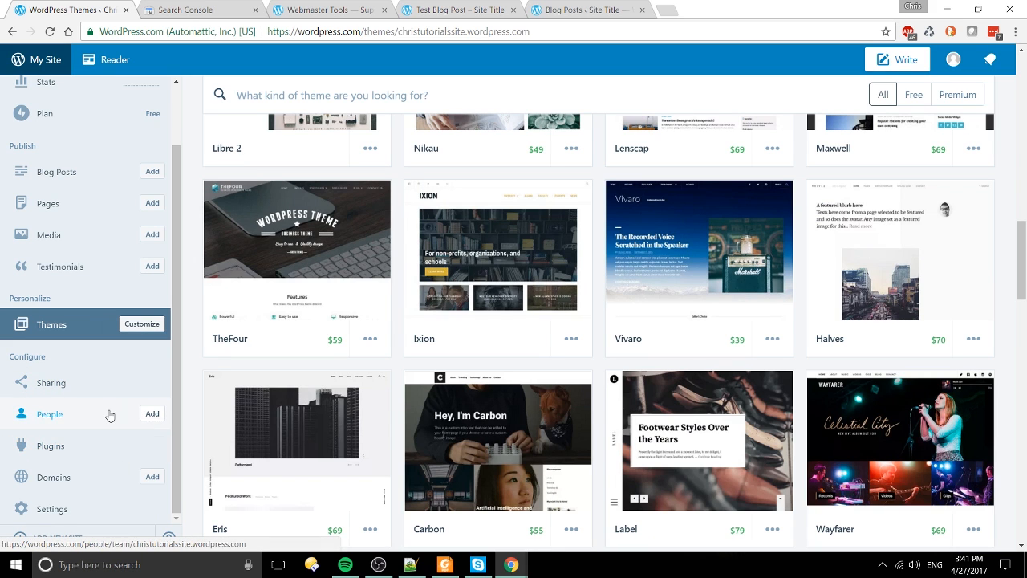
{"action": "left_click", "coordinate": [107, 410]}
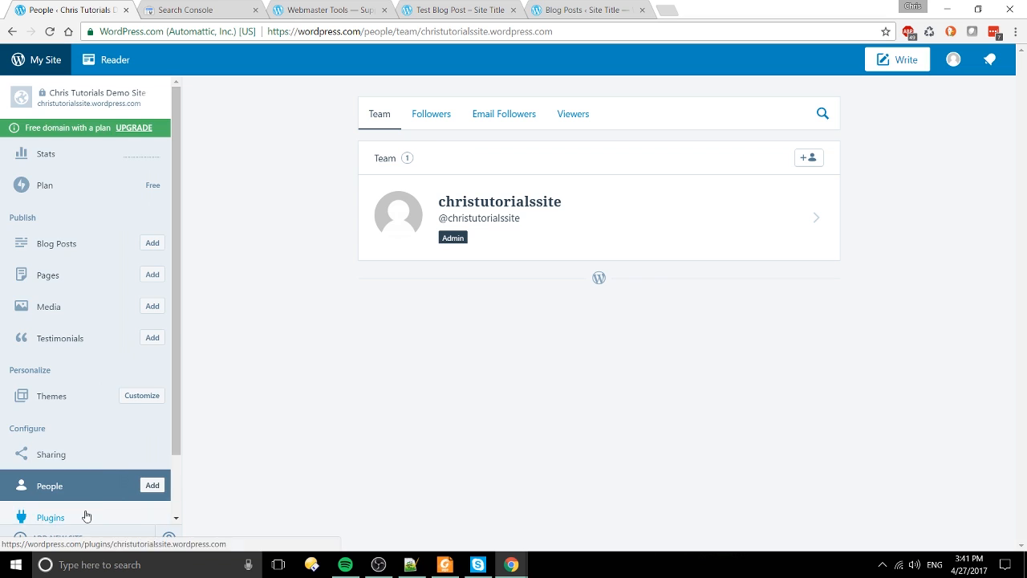
Step: Switch among the Followers, Email Followers and Viewers tabs, ending on Followers, then open Plugins
{"action": "scroll", "coordinate": [80, 498], "scroll_direction": "down", "scroll_amount": 1}
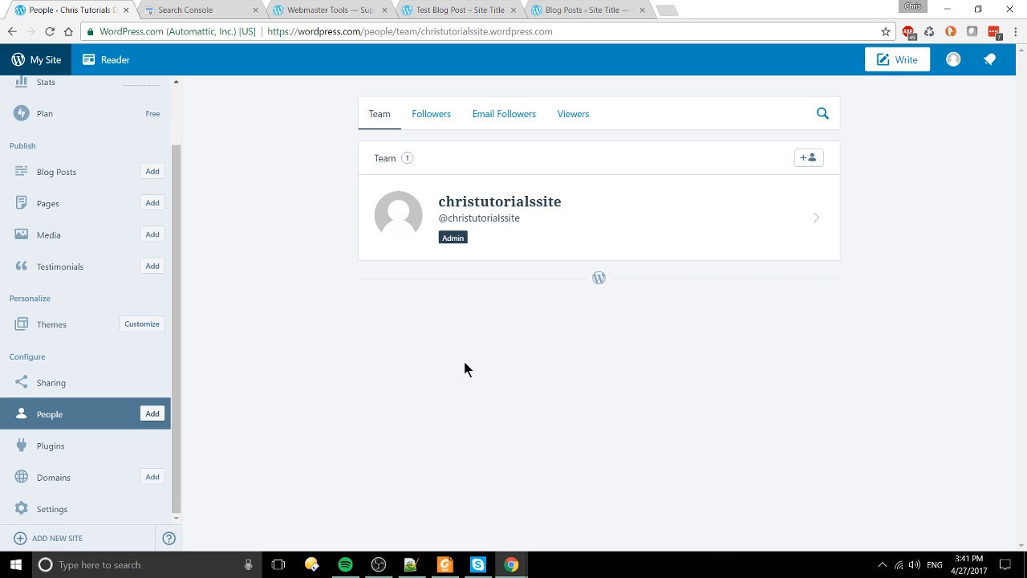
{"action": "left_click", "coordinate": [431, 115]}
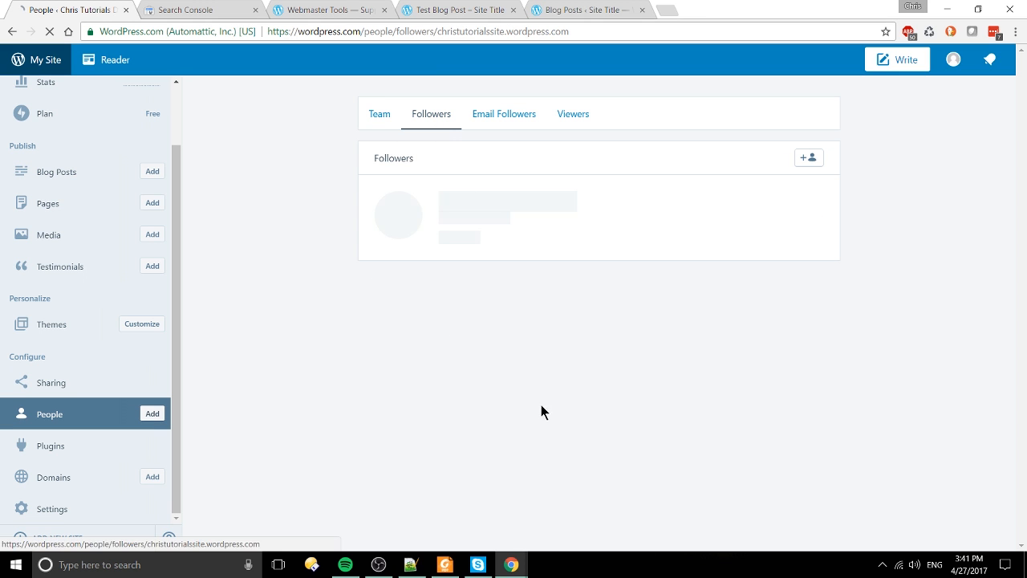
{"action": "left_click", "coordinate": [486, 114]}
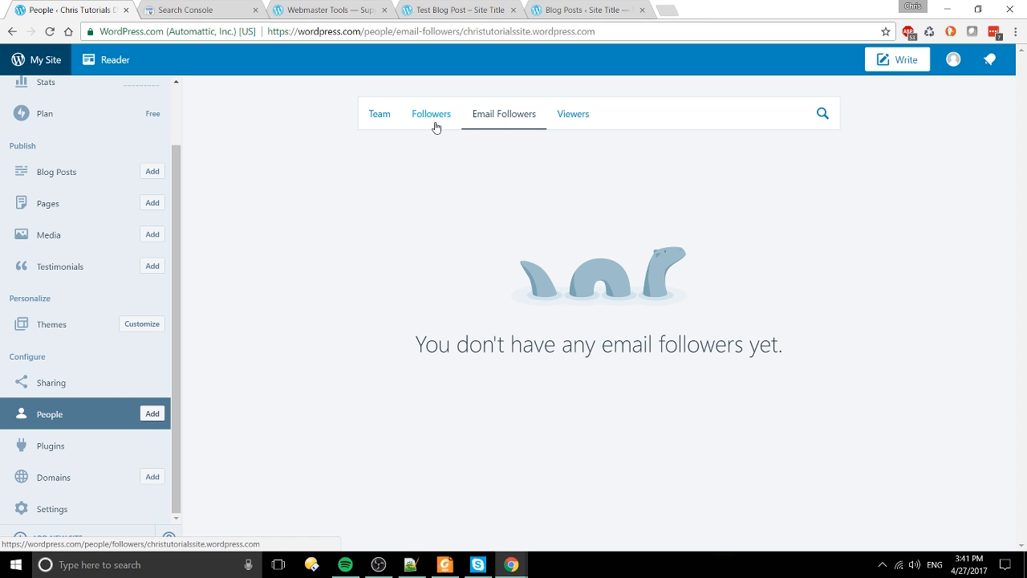
{"action": "left_click", "coordinate": [435, 127]}
{"action": "left_click", "coordinate": [494, 125]}
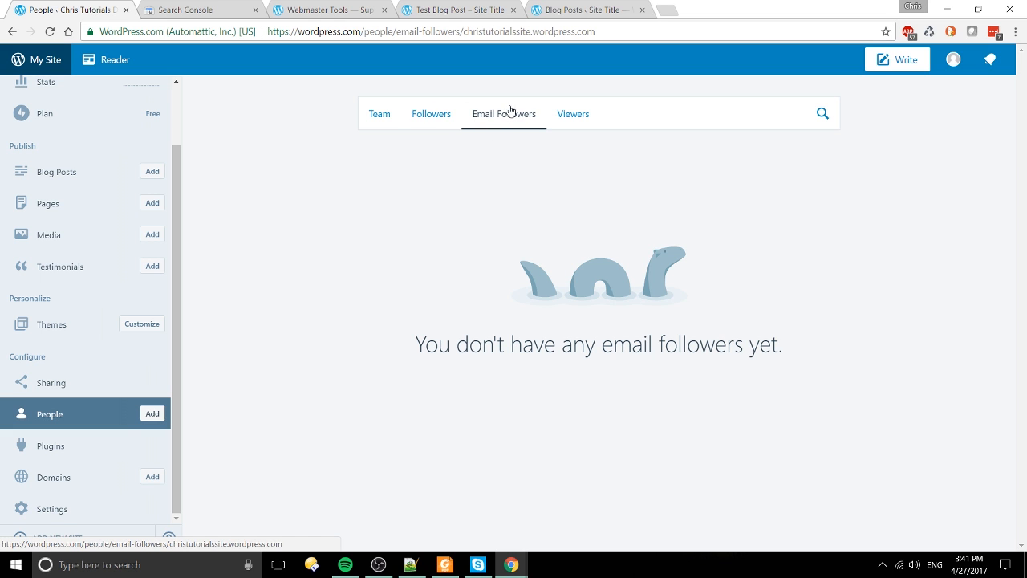
{"action": "left_click", "coordinate": [584, 116]}
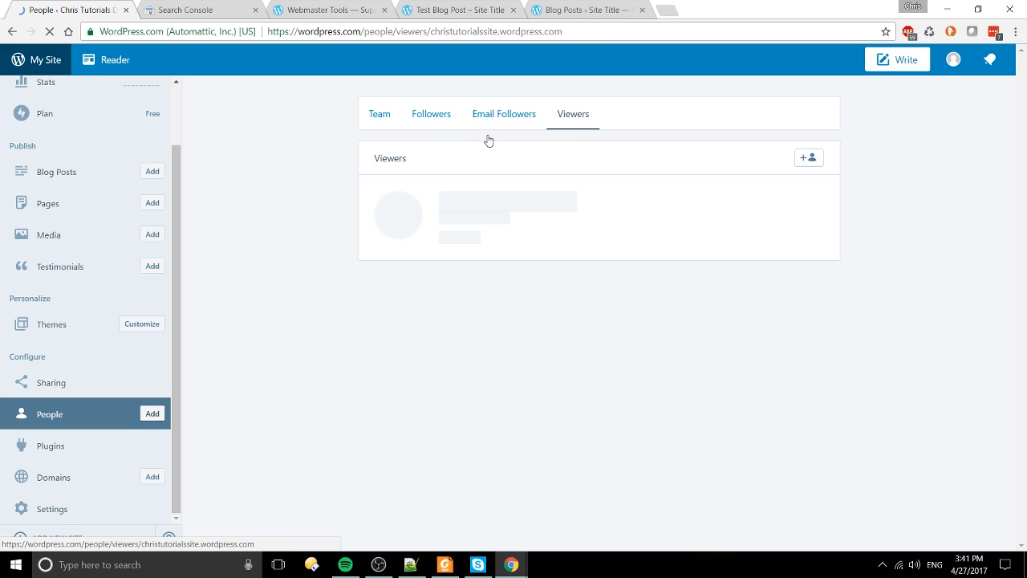
{"action": "left_click", "coordinate": [457, 113]}
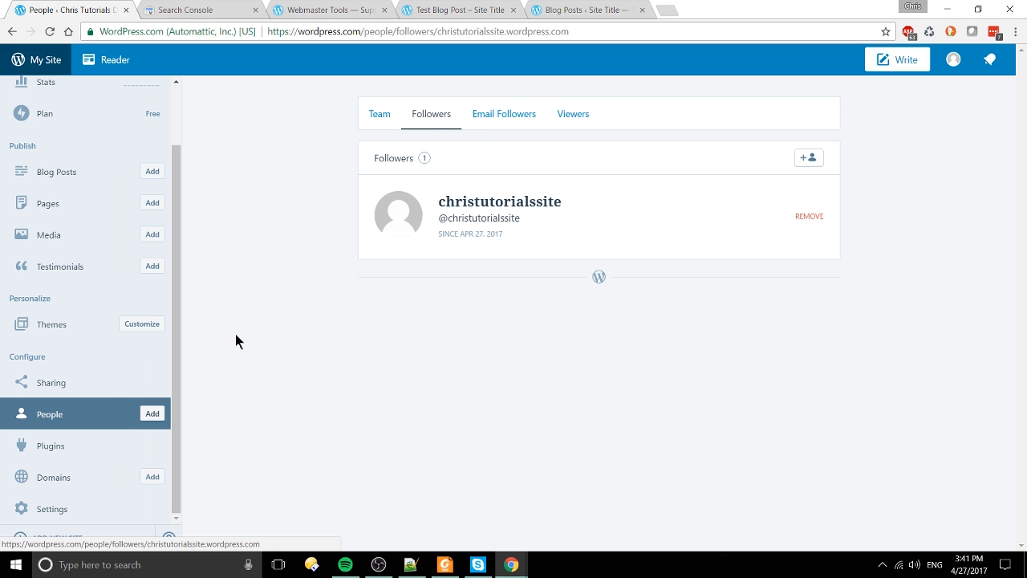
{"action": "left_click", "coordinate": [49, 446]}
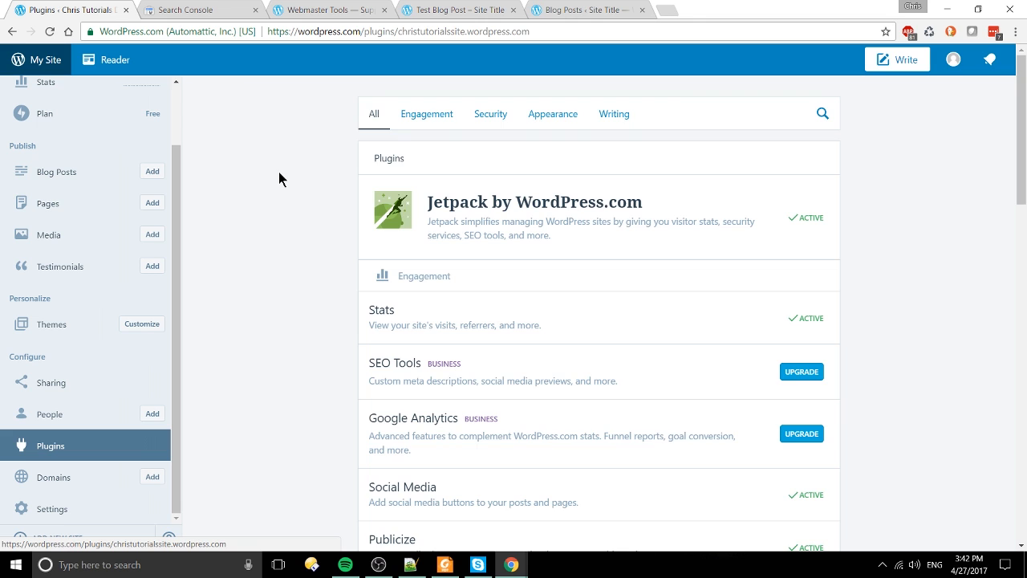
Step: Scroll through the Jetpack plugin list, from Stats and SEO Tools down to Likes and Advanced Comments
{"action": "scroll", "coordinate": [278, 172], "scroll_direction": "down", "scroll_amount": 12}
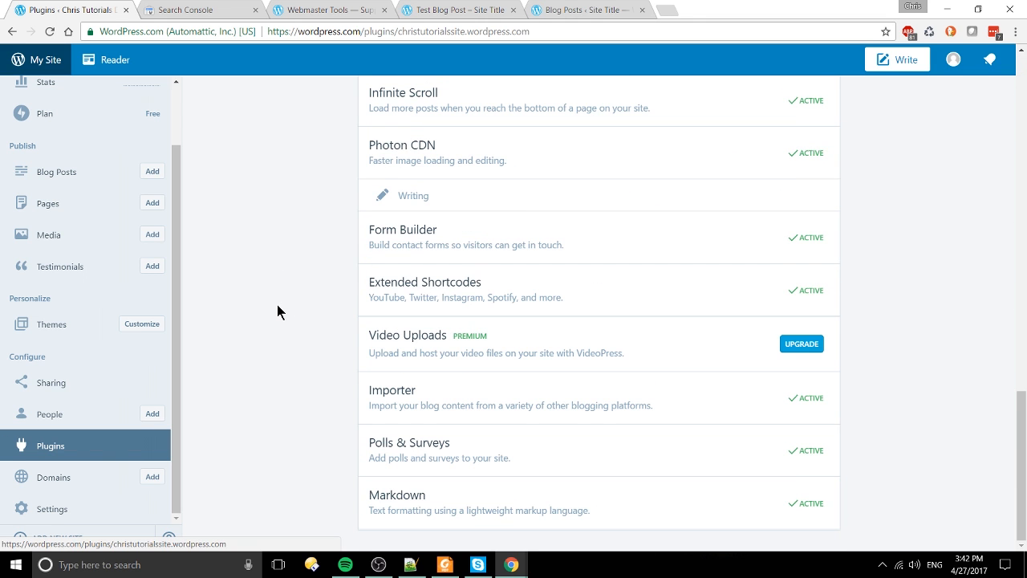
{"action": "scroll", "coordinate": [277, 305], "scroll_direction": "up", "scroll_amount": 12}
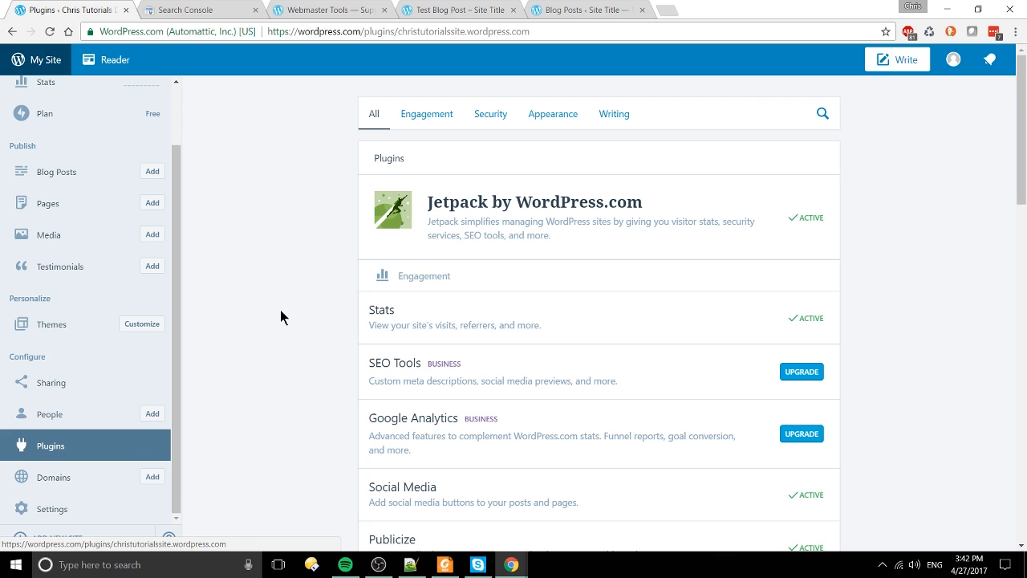
{"action": "scroll", "coordinate": [281, 309], "scroll_direction": "down", "scroll_amount": 2}
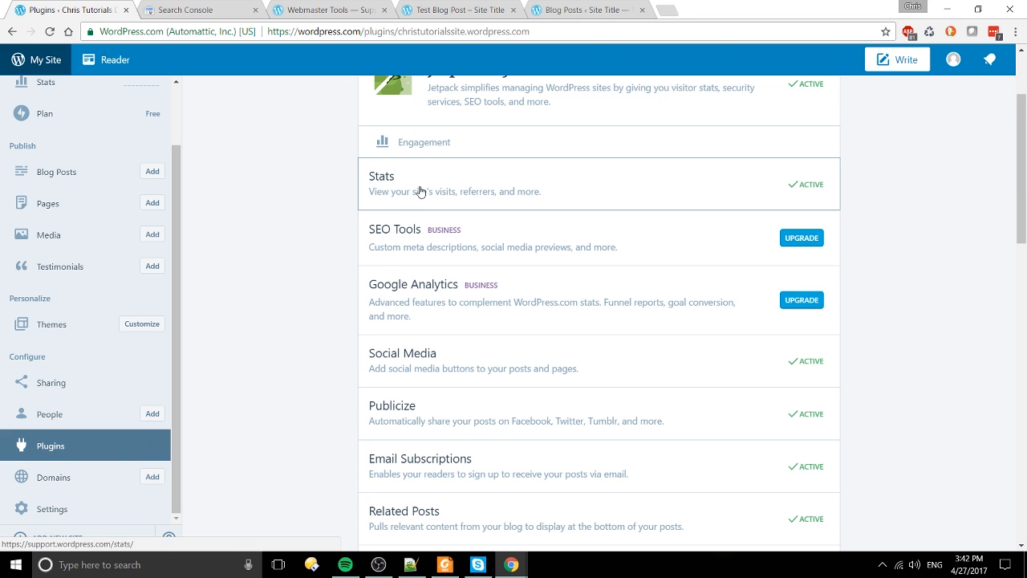
{"action": "scroll", "coordinate": [271, 241], "scroll_direction": "down", "scroll_amount": 2}
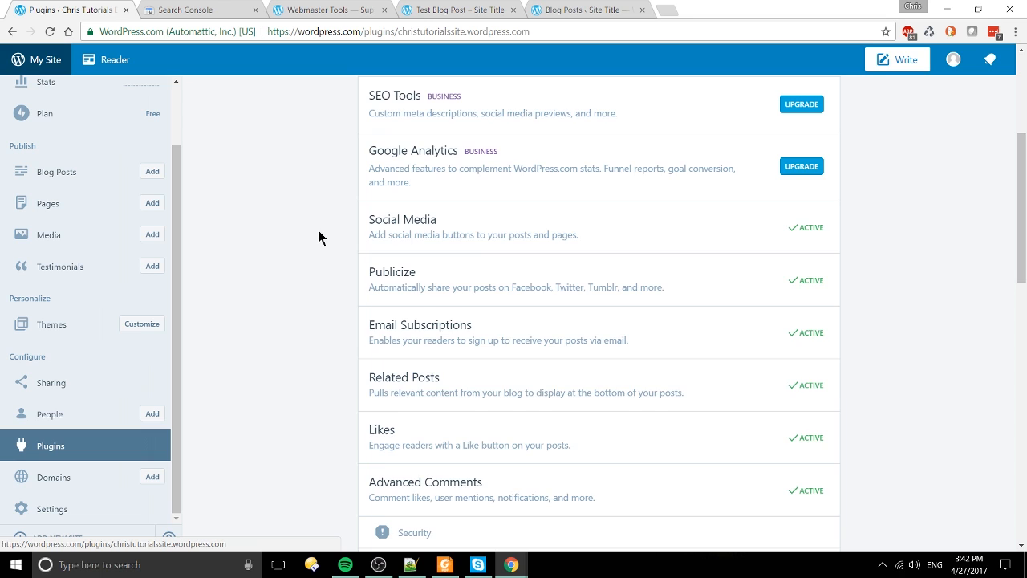
{"action": "scroll", "coordinate": [319, 234], "scroll_direction": "down", "scroll_amount": 1}
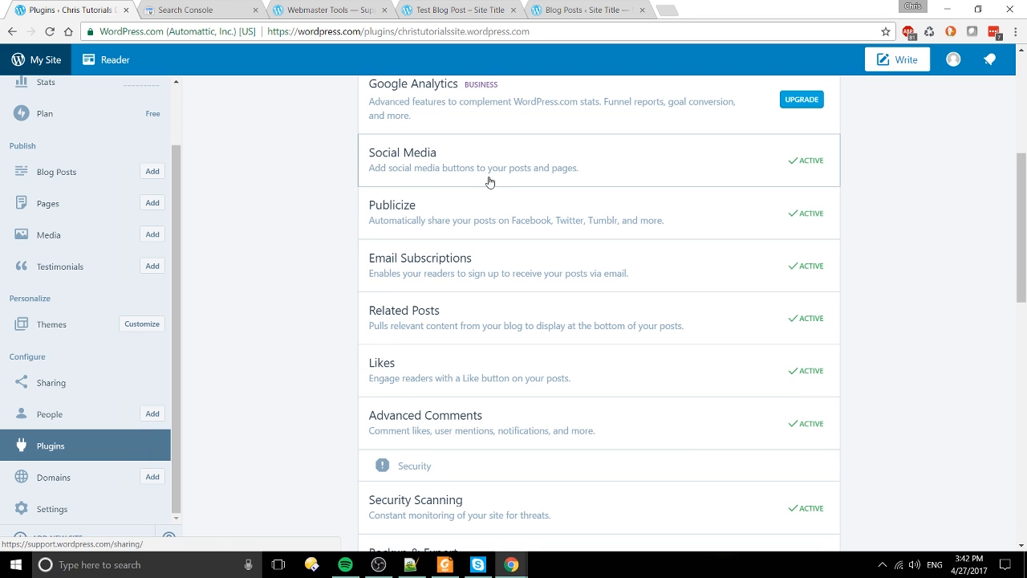
{"action": "scroll", "coordinate": [328, 180], "scroll_direction": "down", "scroll_amount": 1}
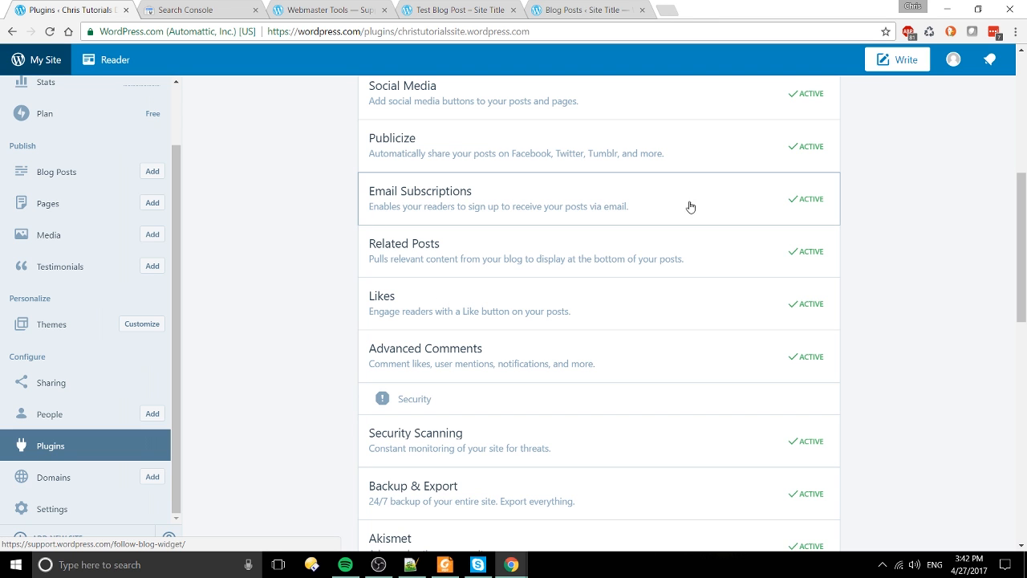
{"action": "scroll", "coordinate": [487, 203], "scroll_direction": "down", "scroll_amount": 3}
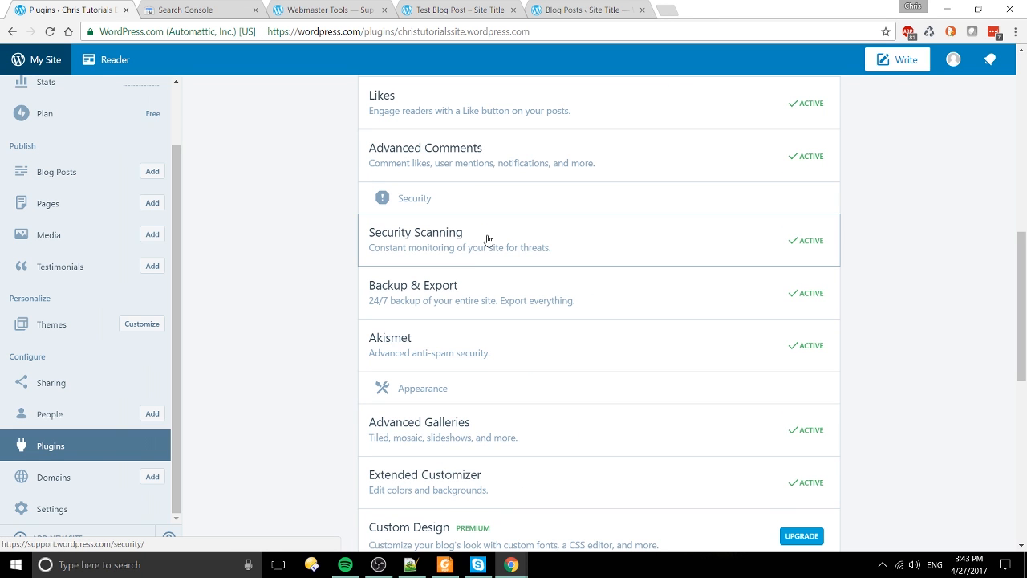
{"action": "scroll", "coordinate": [479, 281], "scroll_direction": "down", "scroll_amount": 1}
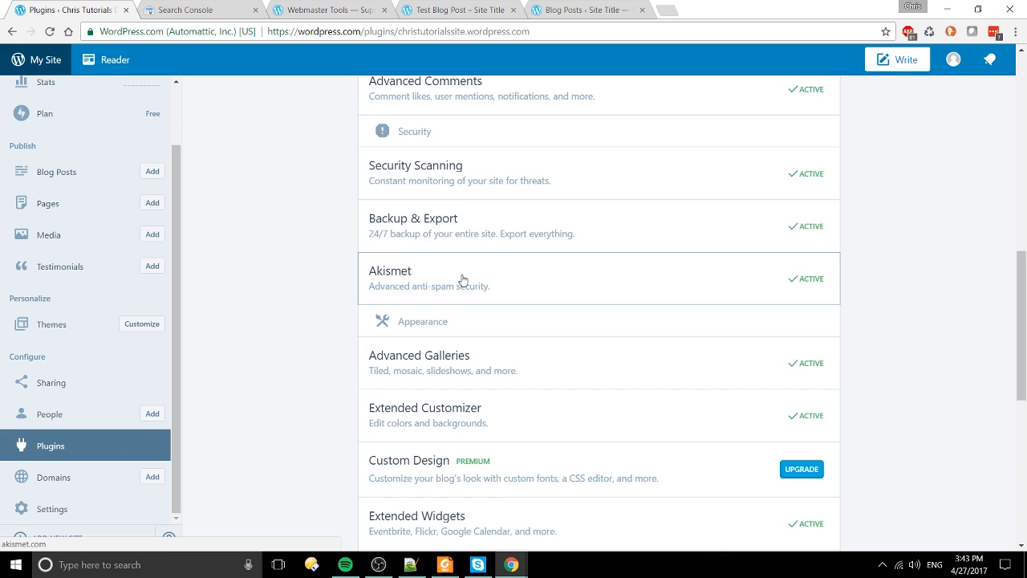
{"action": "scroll", "coordinate": [462, 280], "scroll_direction": "down", "scroll_amount": 5}
{"action": "scroll", "coordinate": [618, 277], "scroll_direction": "down", "scroll_amount": 2}
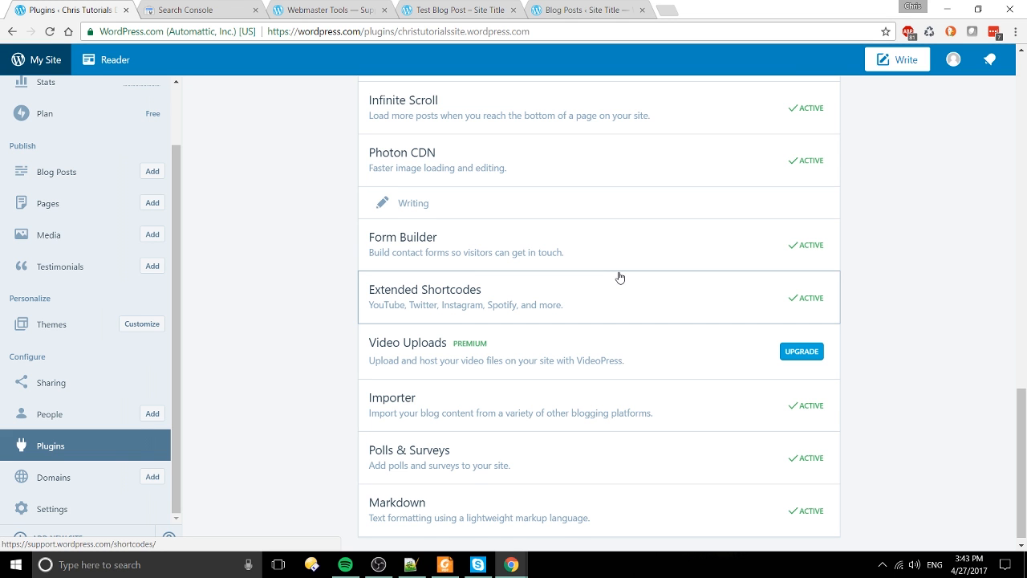
{"action": "scroll", "coordinate": [536, 518], "scroll_direction": "up", "scroll_amount": 10}
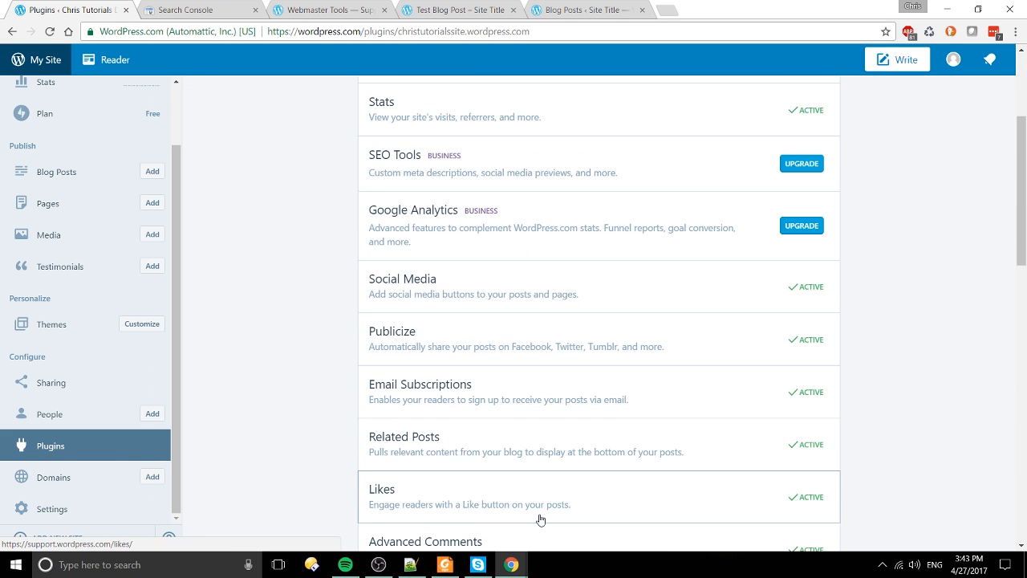
{"action": "scroll", "coordinate": [540, 520], "scroll_direction": "up", "scroll_amount": 3}
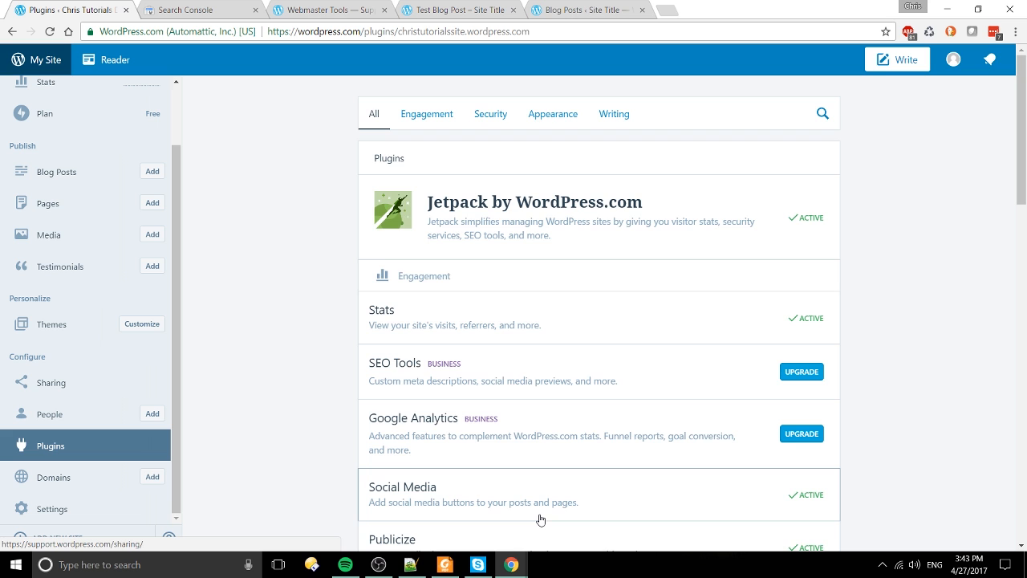
{"action": "scroll", "coordinate": [540, 520], "scroll_direction": "down", "scroll_amount": 12}
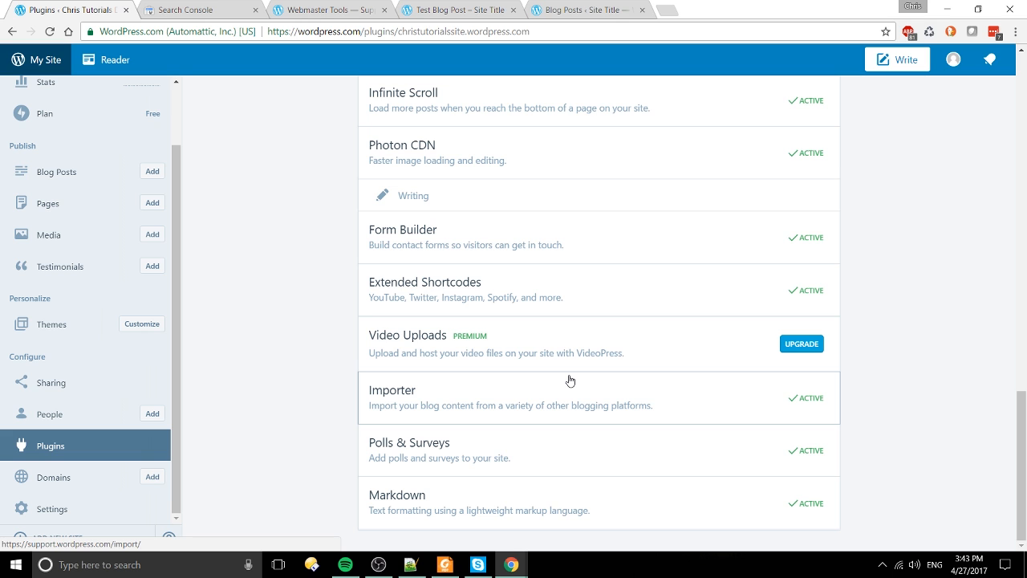
{"action": "scroll", "coordinate": [570, 380], "scroll_direction": "up", "scroll_amount": 2}
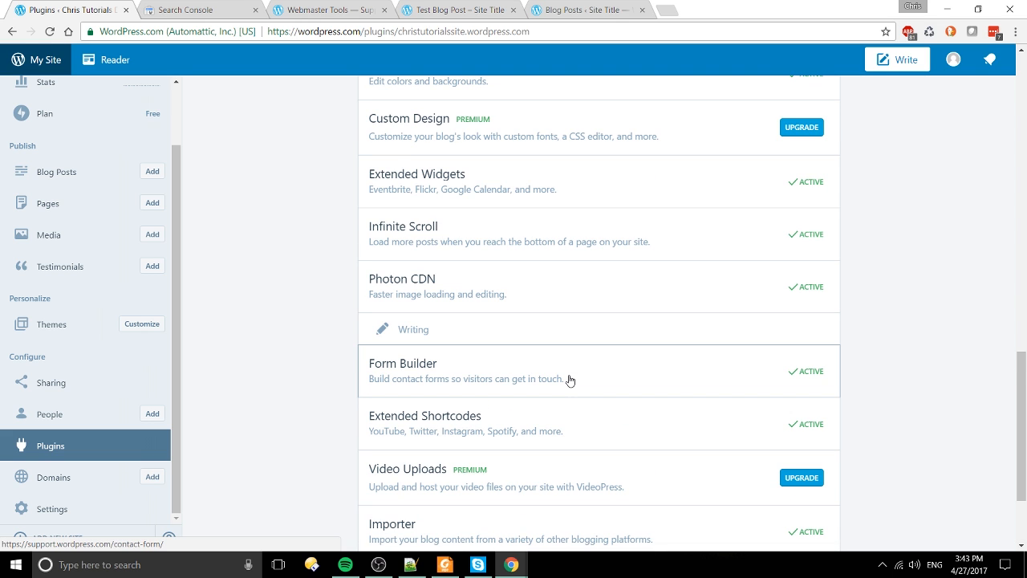
{"action": "scroll", "coordinate": [570, 380], "scroll_direction": "down", "scroll_amount": 2}
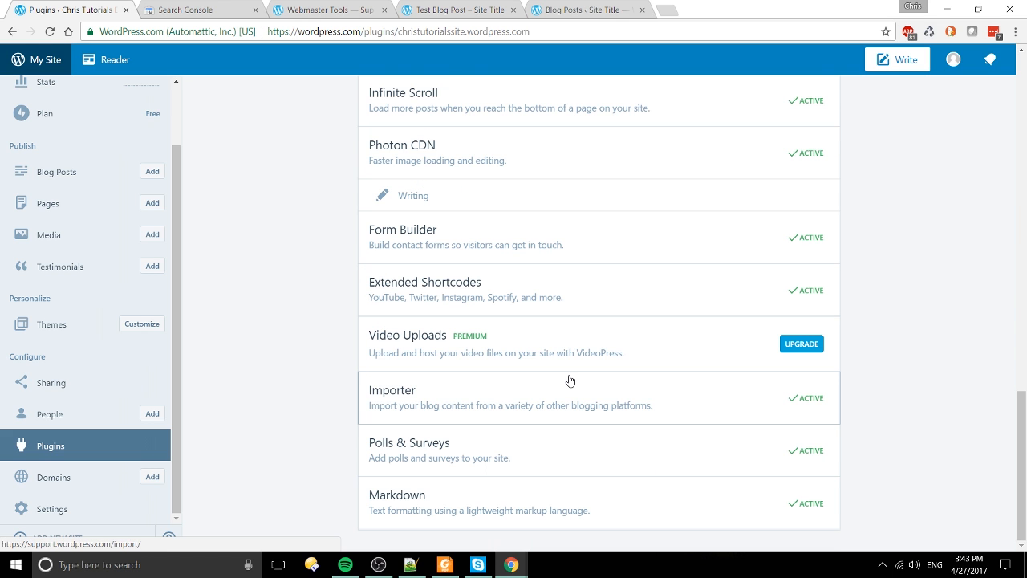
{"action": "scroll", "coordinate": [564, 488], "scroll_direction": "up", "scroll_amount": 15}
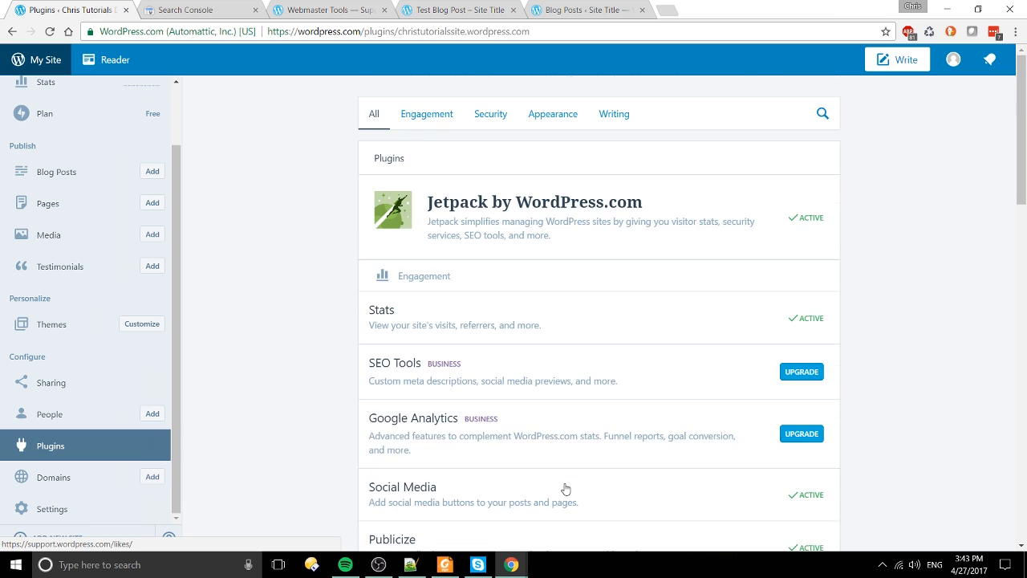
{"action": "scroll", "coordinate": [121, 415], "scroll_direction": "down", "scroll_amount": 4}
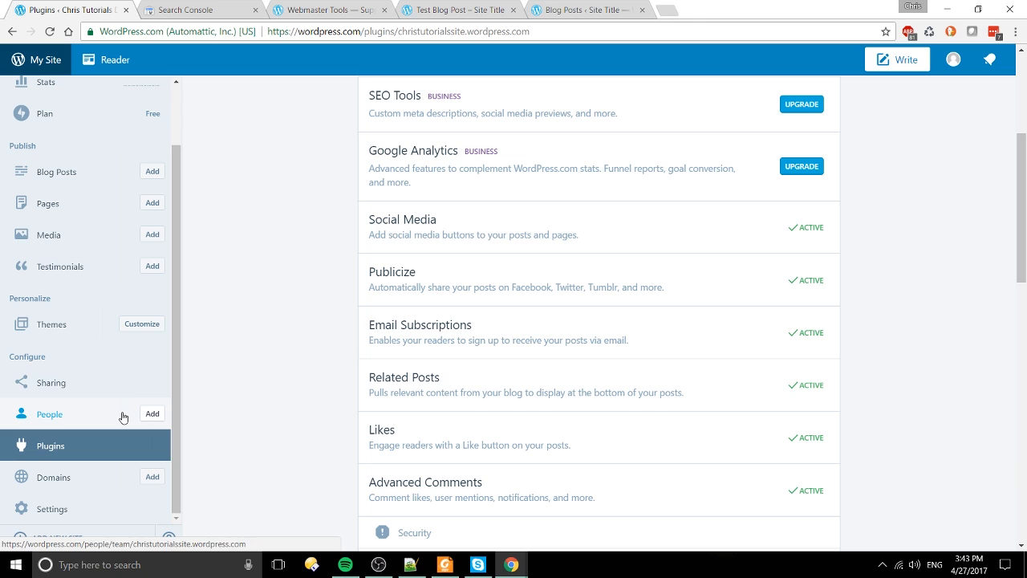
{"action": "scroll", "coordinate": [149, 413], "scroll_direction": "up", "scroll_amount": 1}
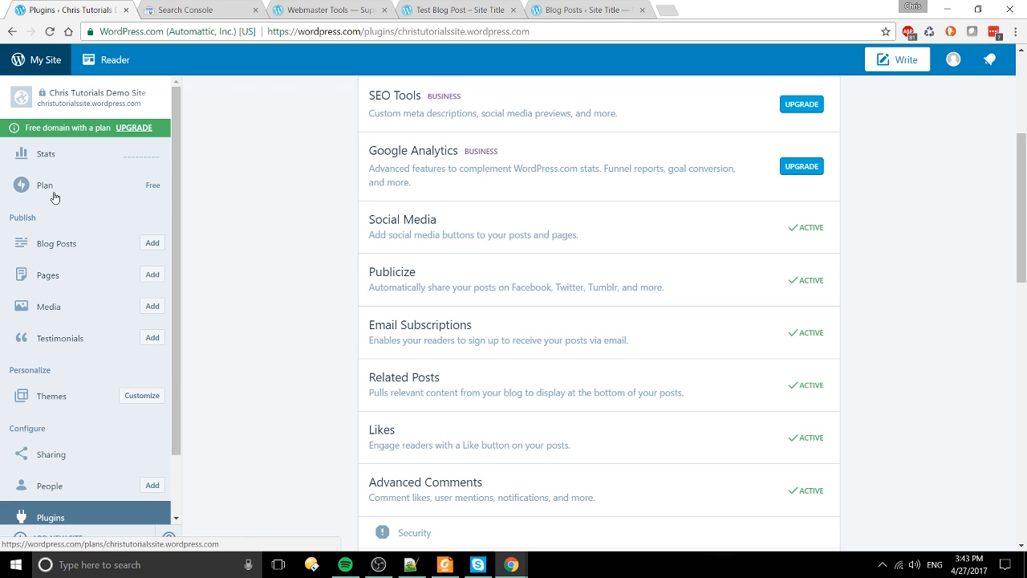
Step: Open Testimonials and open the first testimonial for editing in a new tab
{"action": "left_click", "coordinate": [85, 345]}
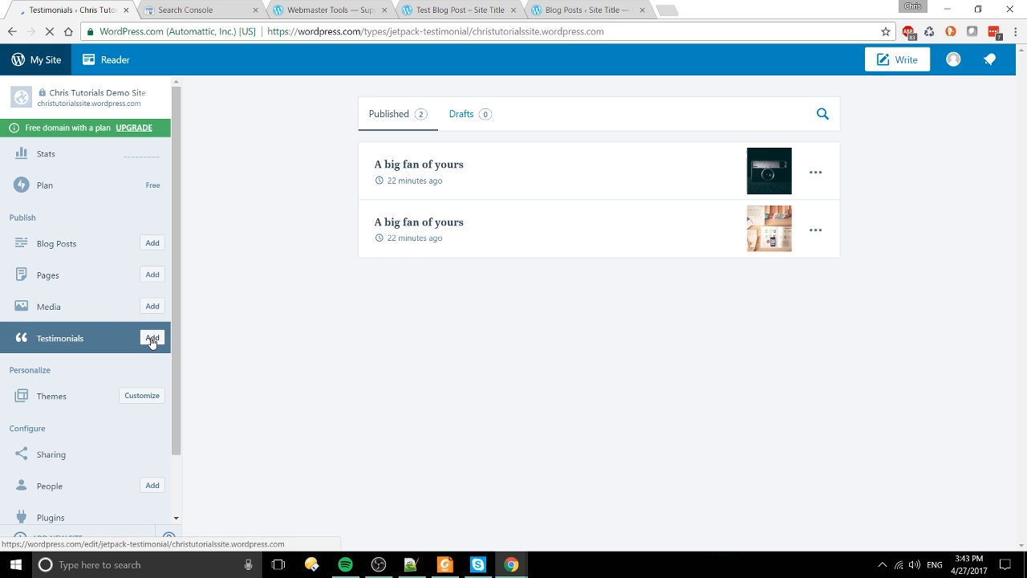
{"action": "right_click", "coordinate": [439, 166]}
{"action": "left_click", "coordinate": [474, 175]}
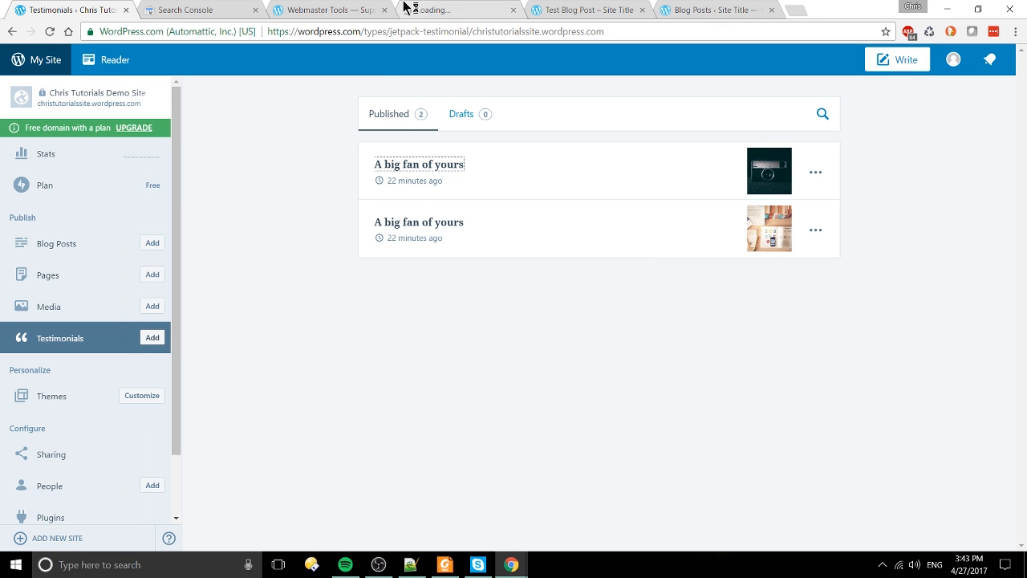
{"action": "left_click", "coordinate": [405, 8]}
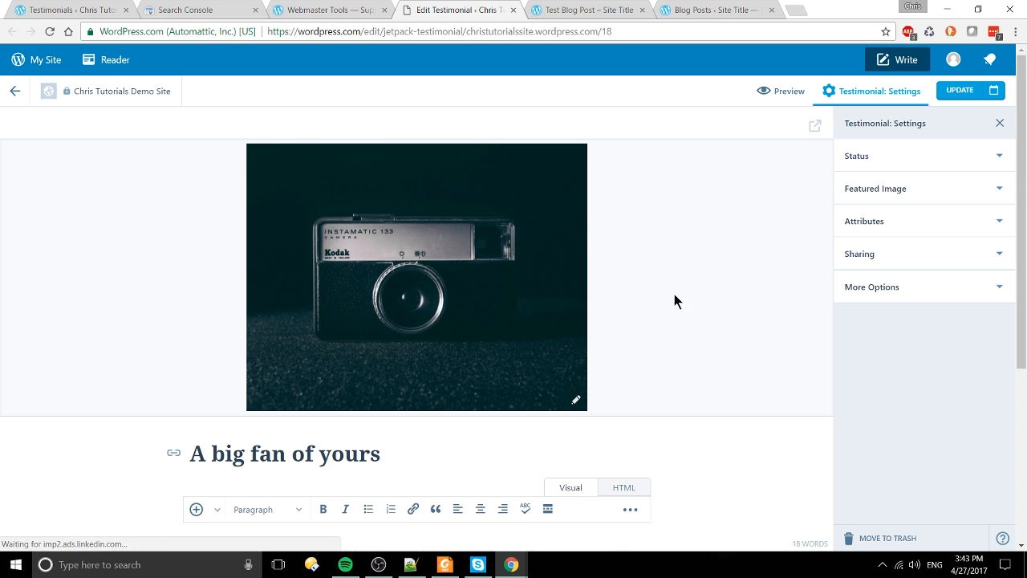
{"action": "scroll", "coordinate": [582, 387], "scroll_direction": "down", "scroll_amount": 5}
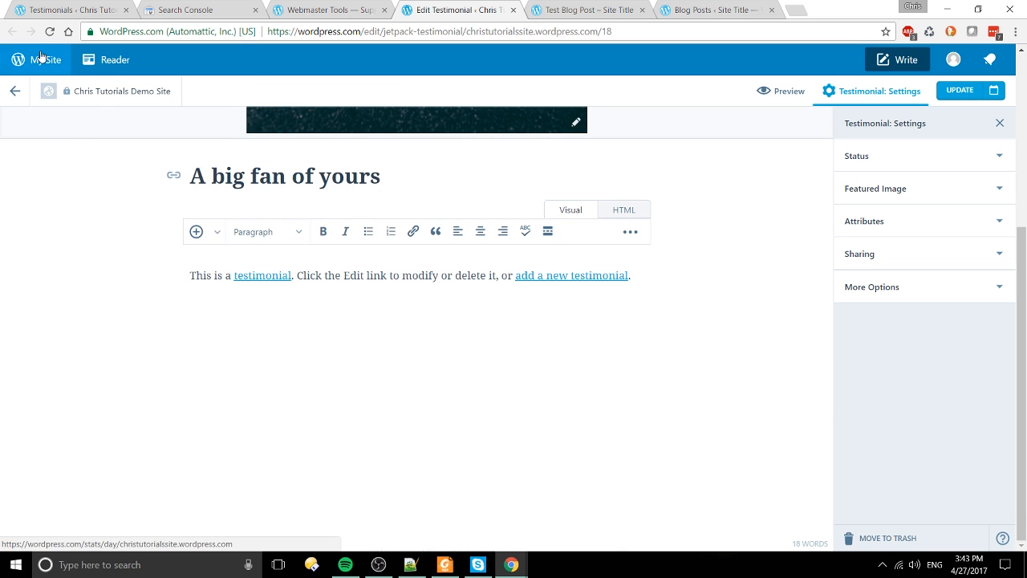
Step: Open the site's Stats from My Site in a new tab and switch to it
{"action": "right_click", "coordinate": [42, 56]}
{"action": "left_click", "coordinate": [88, 62]}
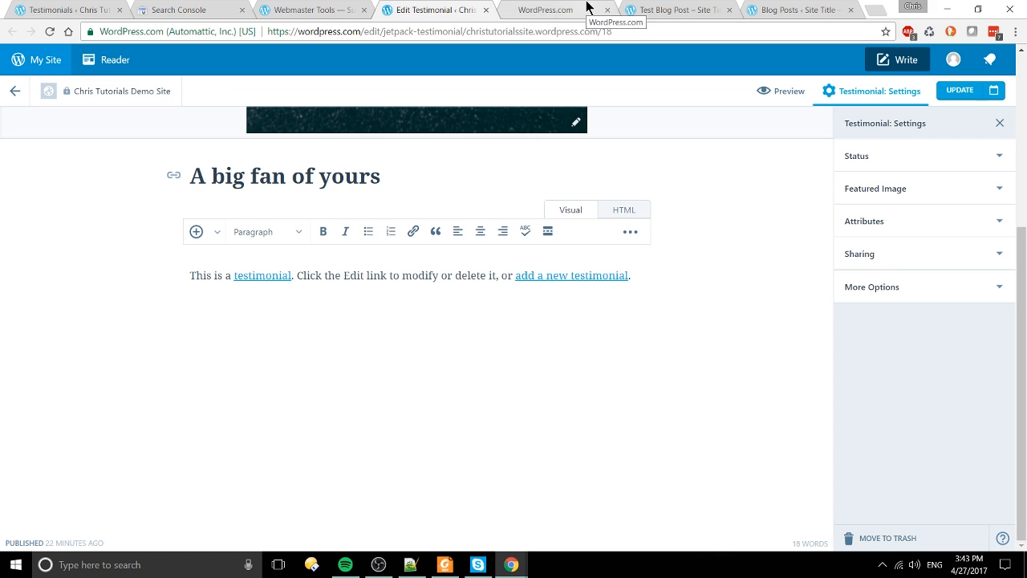
{"action": "left_click", "coordinate": [588, 8]}
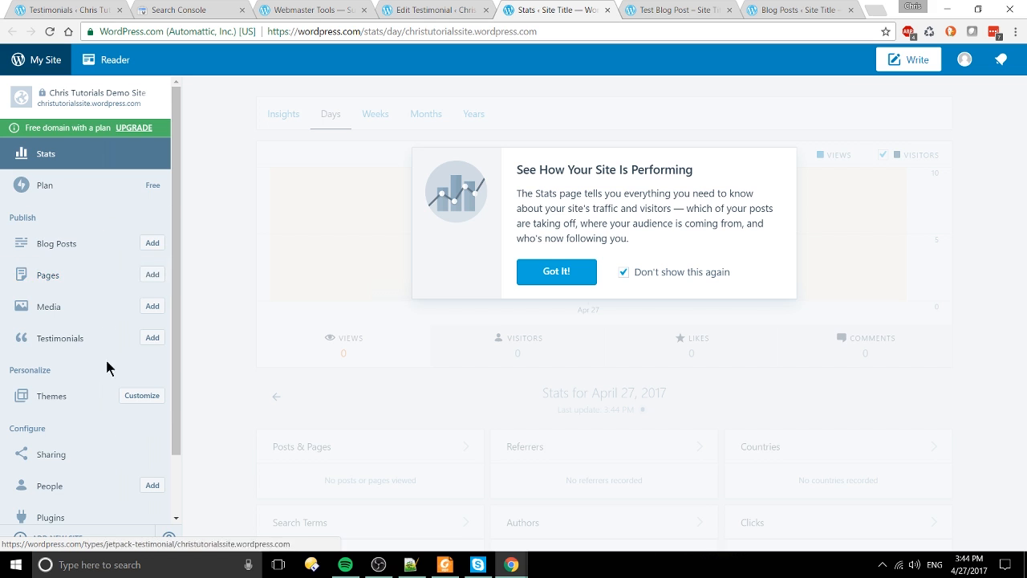
Step: Dismiss the stats introduction with Got It!, scroll the stats, and close the Test Blog Post tab
{"action": "left_click", "coordinate": [583, 286]}
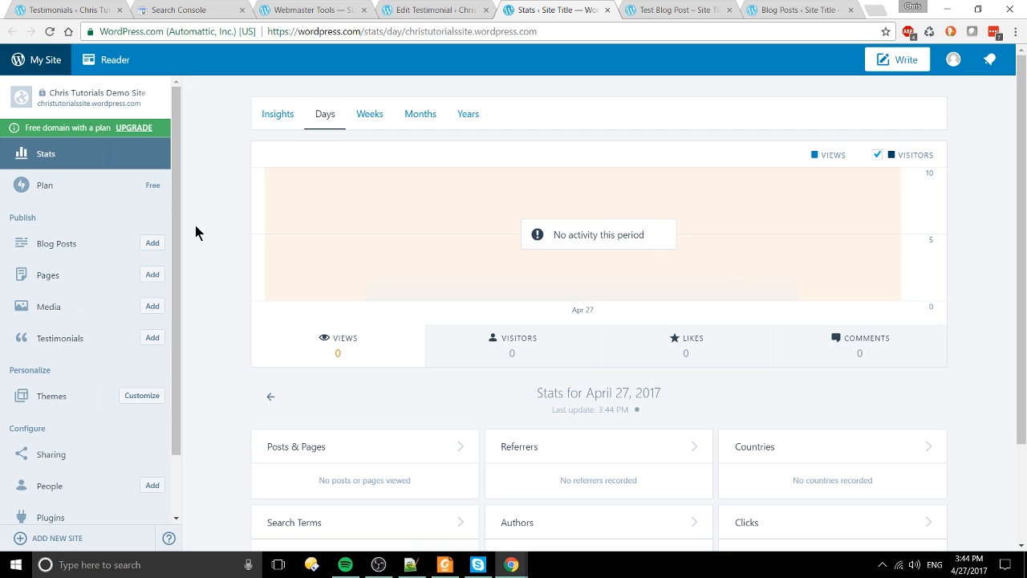
{"action": "scroll", "coordinate": [747, 373], "scroll_direction": "down", "scroll_amount": 2}
{"action": "scroll", "coordinate": [747, 372], "scroll_direction": "up", "scroll_amount": 2}
{"action": "scroll", "coordinate": [780, 331], "scroll_direction": "down", "scroll_amount": 1}
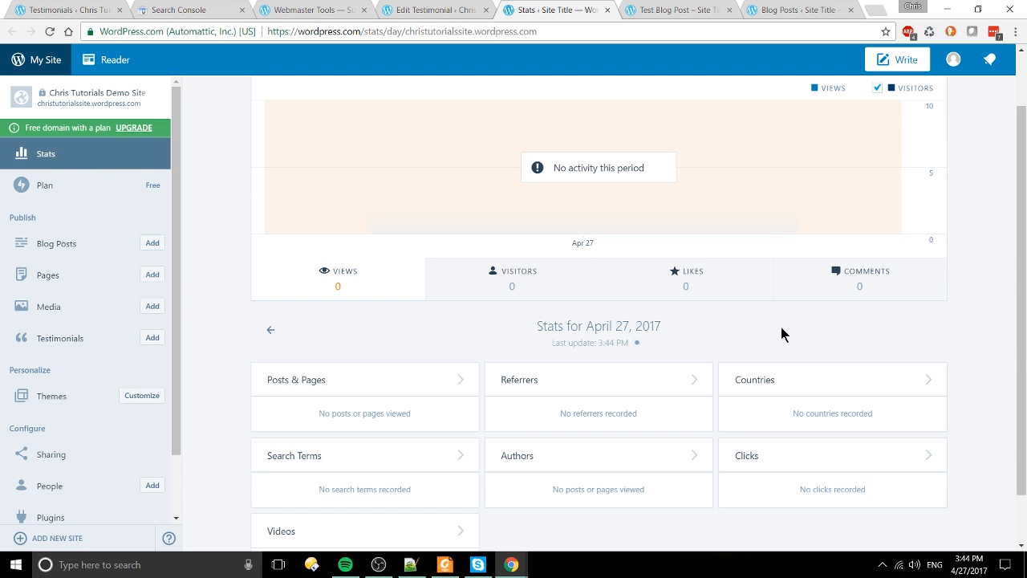
{"action": "scroll", "coordinate": [728, 313], "scroll_direction": "up", "scroll_amount": 1}
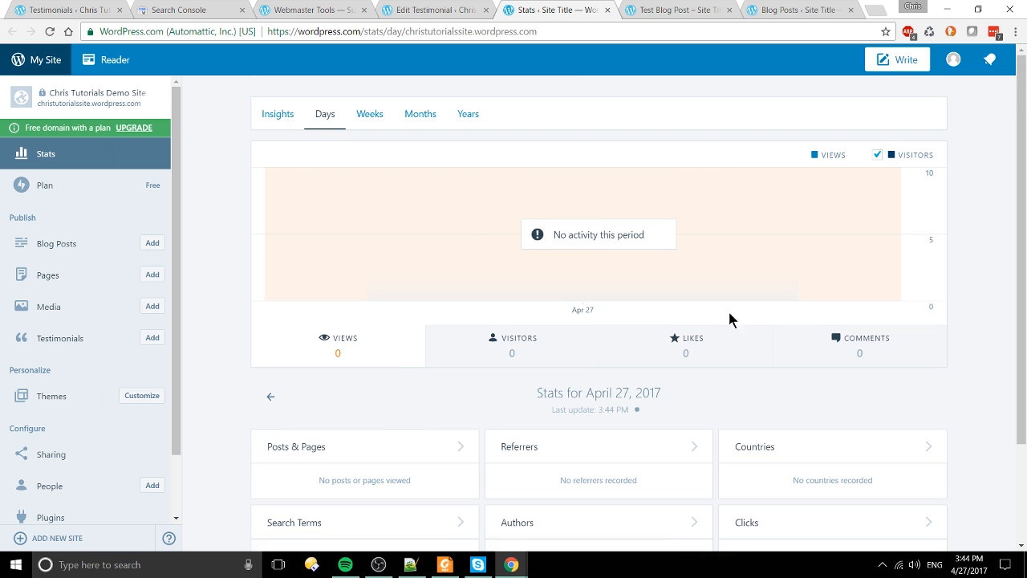
{"action": "scroll", "coordinate": [813, 345], "scroll_direction": "down", "scroll_amount": 2}
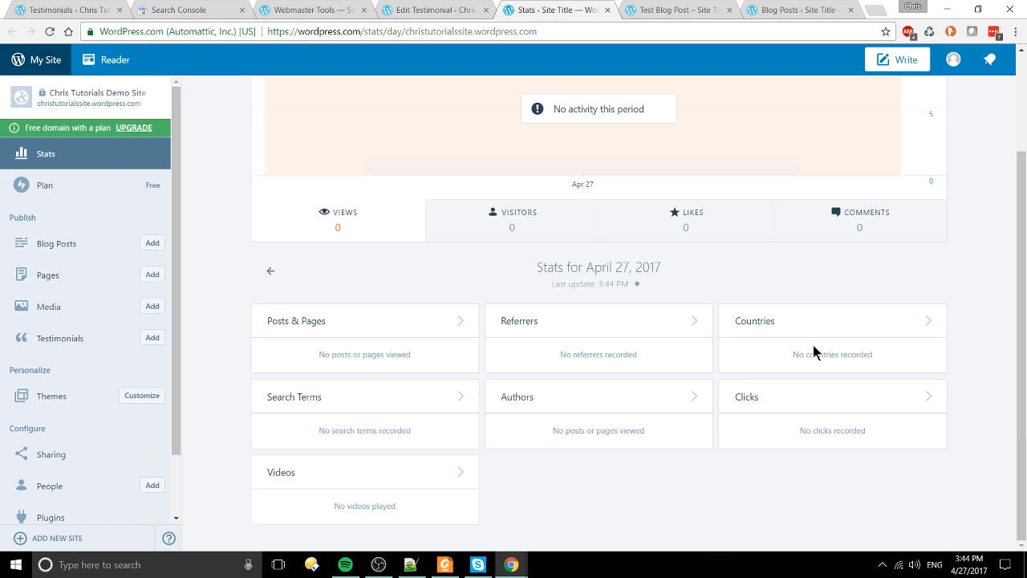
{"action": "scroll", "coordinate": [121, 238], "scroll_direction": "down", "scroll_amount": 1}
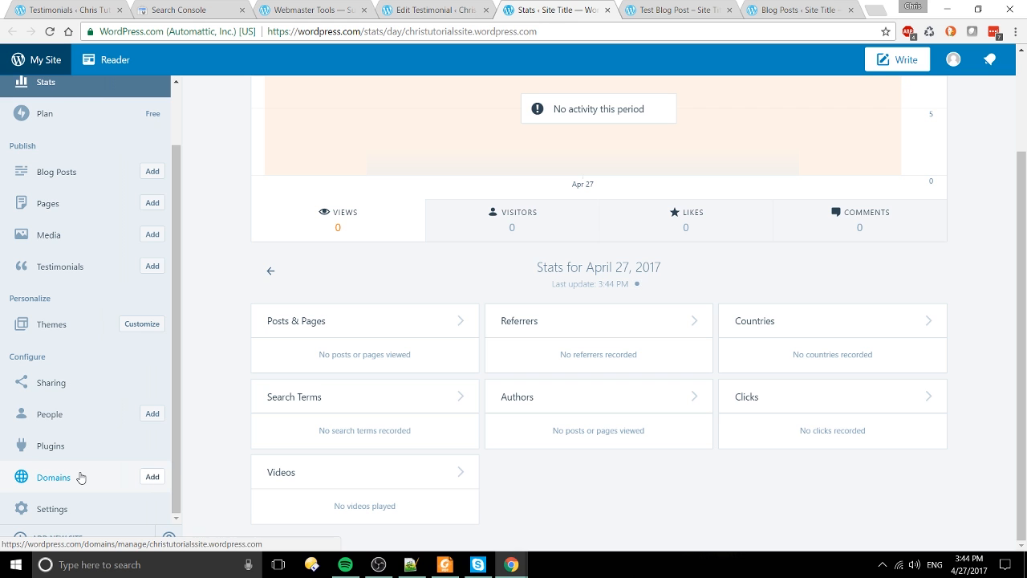
{"action": "scroll", "coordinate": [187, 385], "scroll_direction": "up", "scroll_amount": 2}
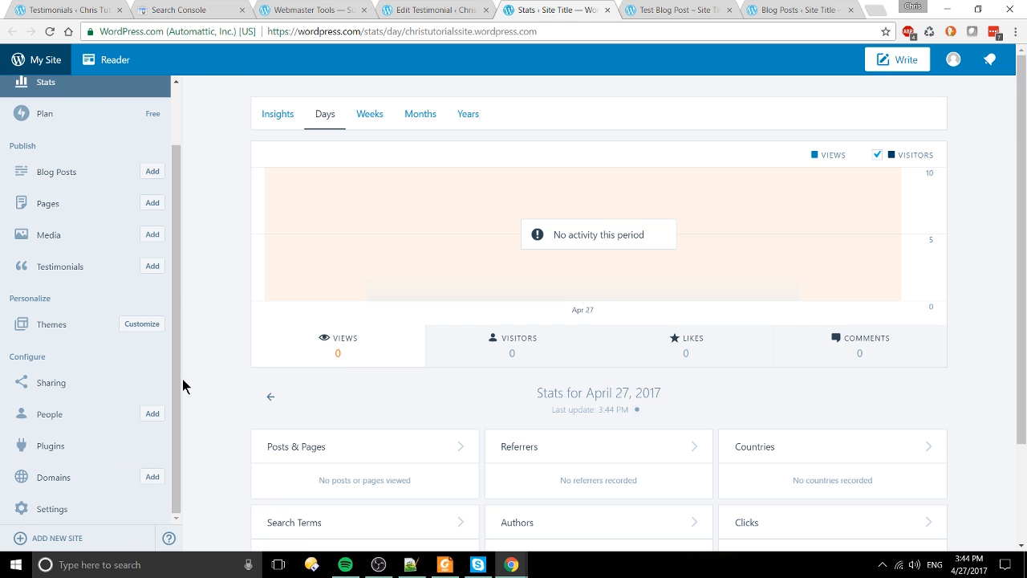
{"action": "scroll", "coordinate": [149, 395], "scroll_direction": "up", "scroll_amount": 1}
{"action": "left_click", "coordinate": [729, 10]}
Step: Replace the Blog Posts tab's address with 000webhost.com and load it
{"action": "left_click", "coordinate": [706, 11]}
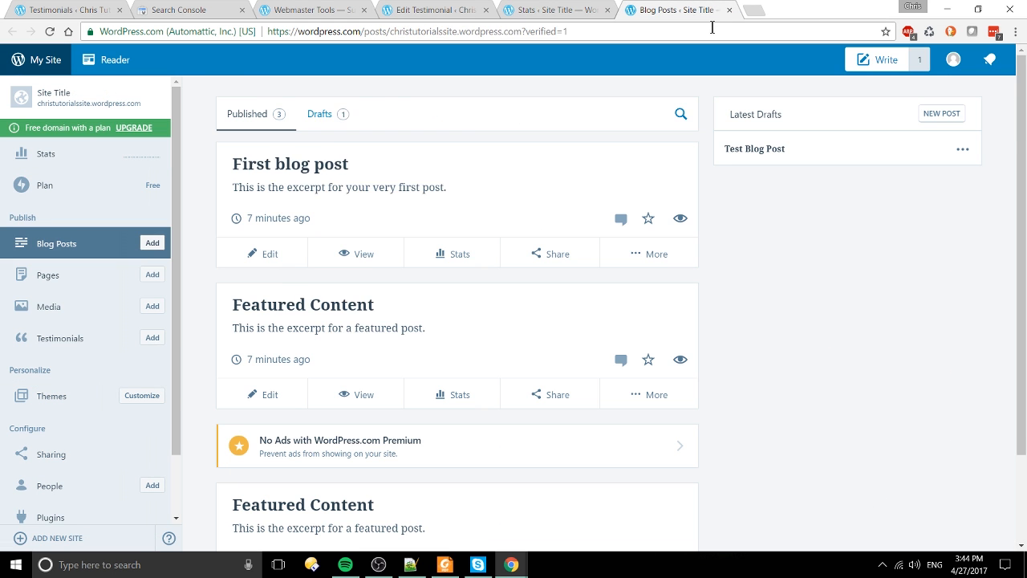
{"action": "left_click", "coordinate": [711, 27]}
{"action": "type", "text": "000webhost.com"}
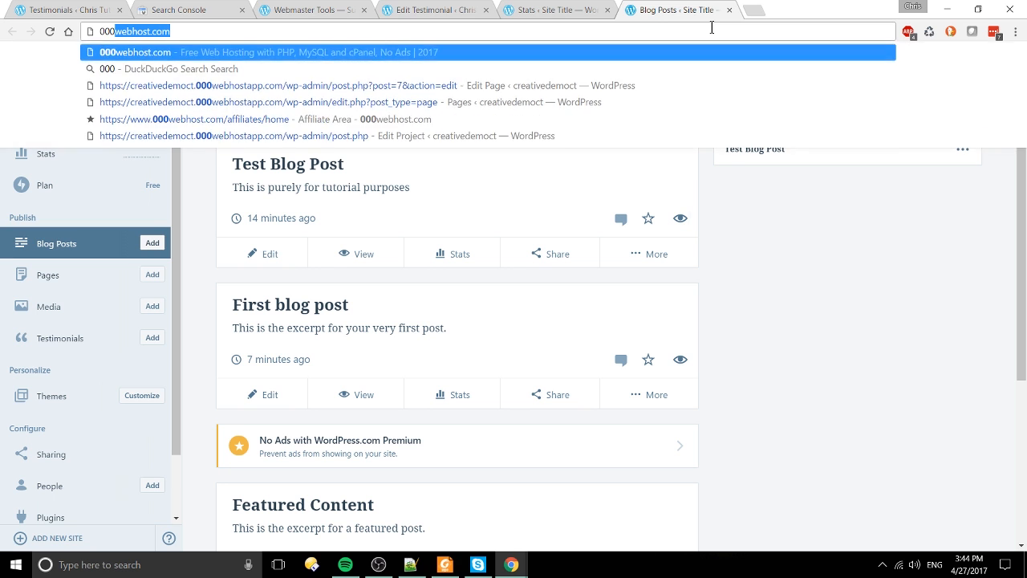
{"action": "key", "text": "Return"}
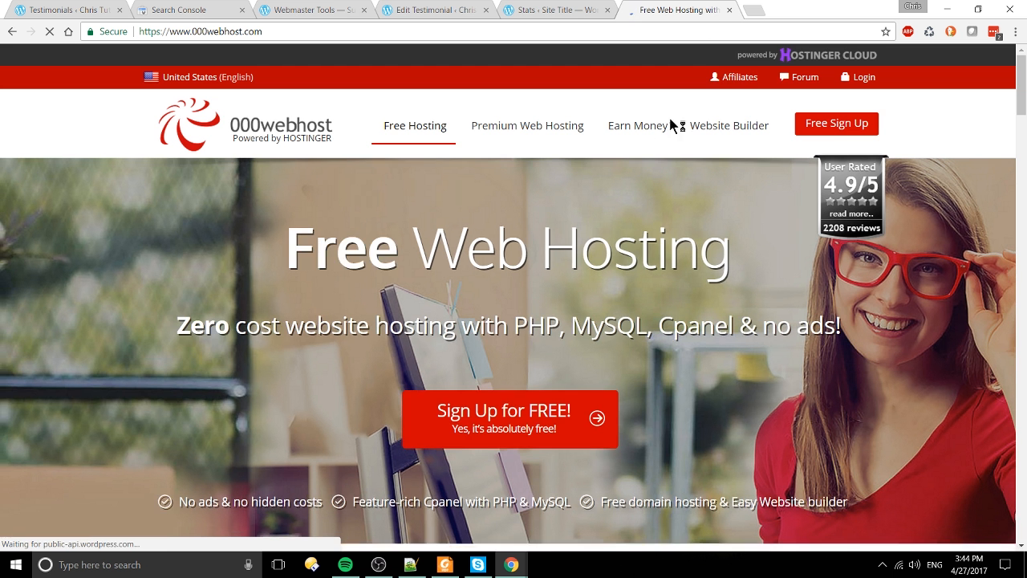
Step: Check the Stats tab, then return to 000webhost and highlight its Free Web Hosting headline
{"action": "left_click", "coordinate": [573, 9]}
{"action": "key", "text": "ctrl+Tab"}
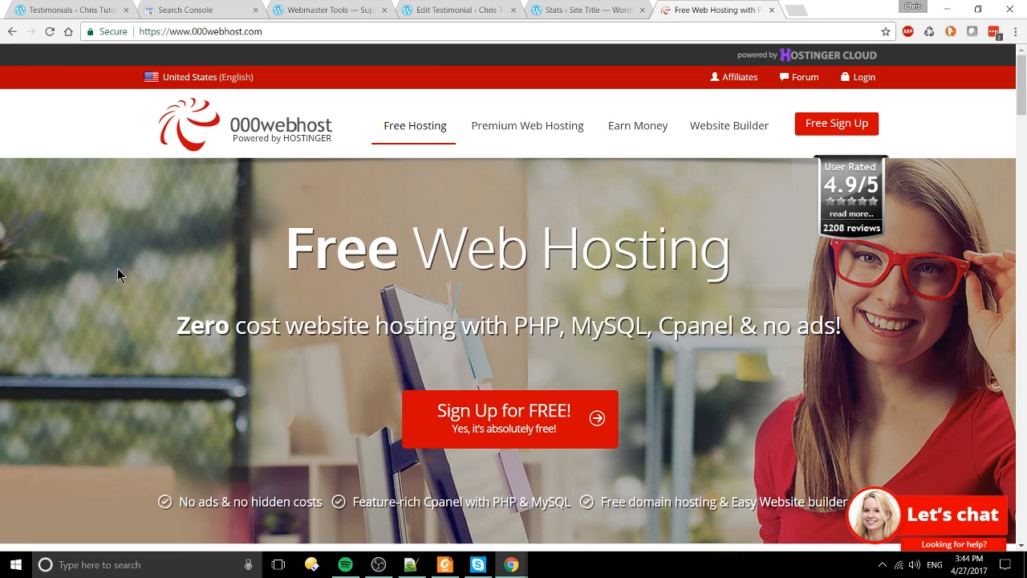
{"action": "left_click_drag", "start_coordinate": [117, 268], "coordinate": [872, 378]}
{"action": "left_click", "coordinate": [871, 378]}
Step: Open the Media library from the Stats tab to view the desk, camera and teal flower images
{"action": "left_click", "coordinate": [571, 9]}
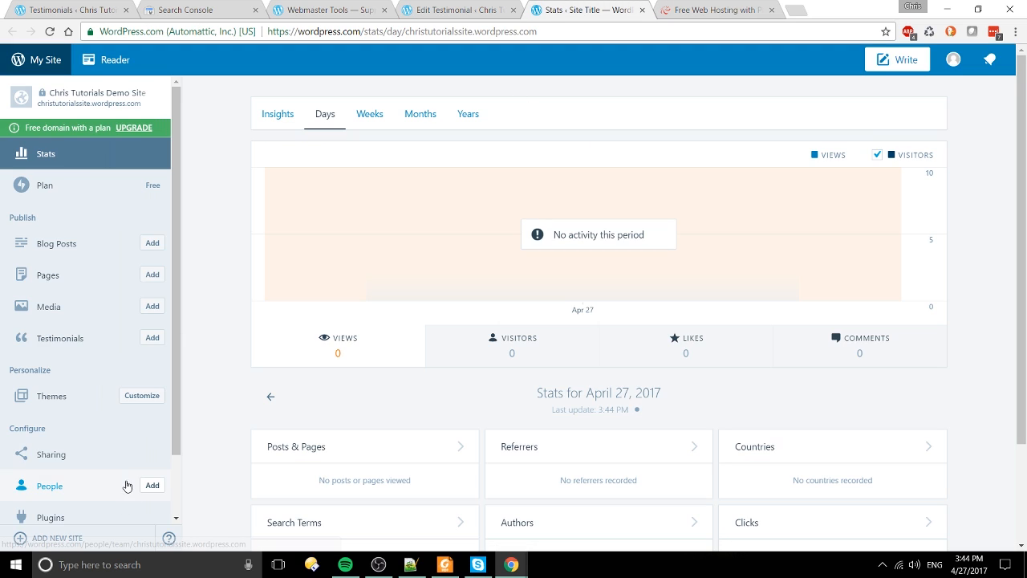
{"action": "scroll", "coordinate": [165, 503], "scroll_direction": "down", "scroll_amount": 2}
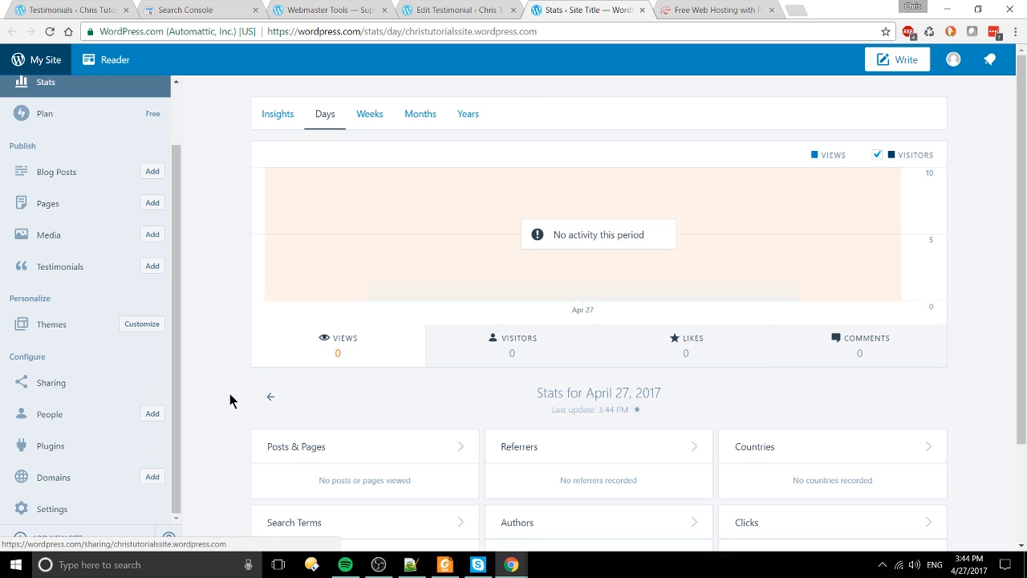
{"action": "left_click", "coordinate": [116, 236]}
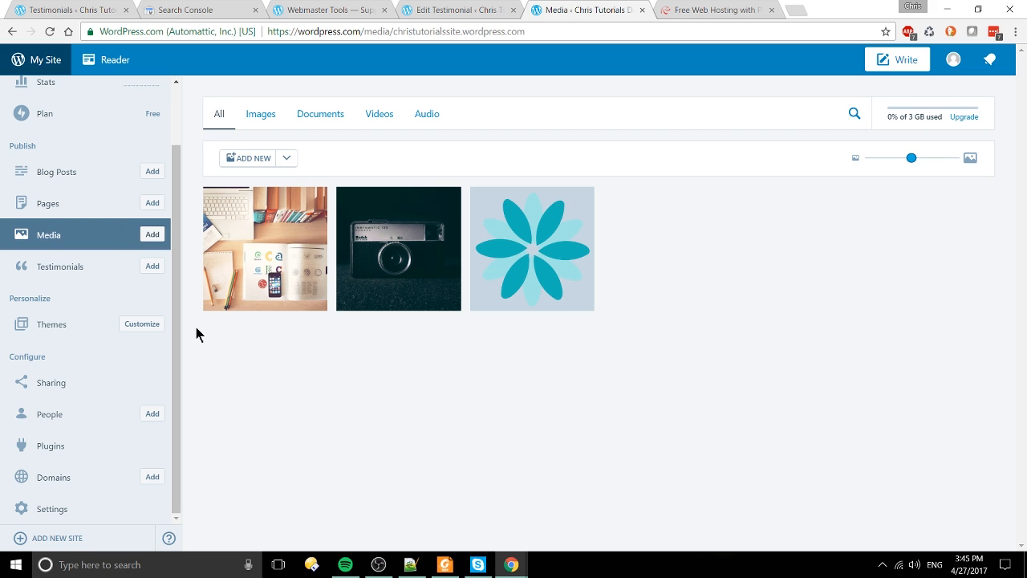
Step: Return to Stats and review the April 27, 2017 report of zero views and visitors
{"action": "scroll", "coordinate": [88, 168], "scroll_direction": "up", "scroll_amount": 1}
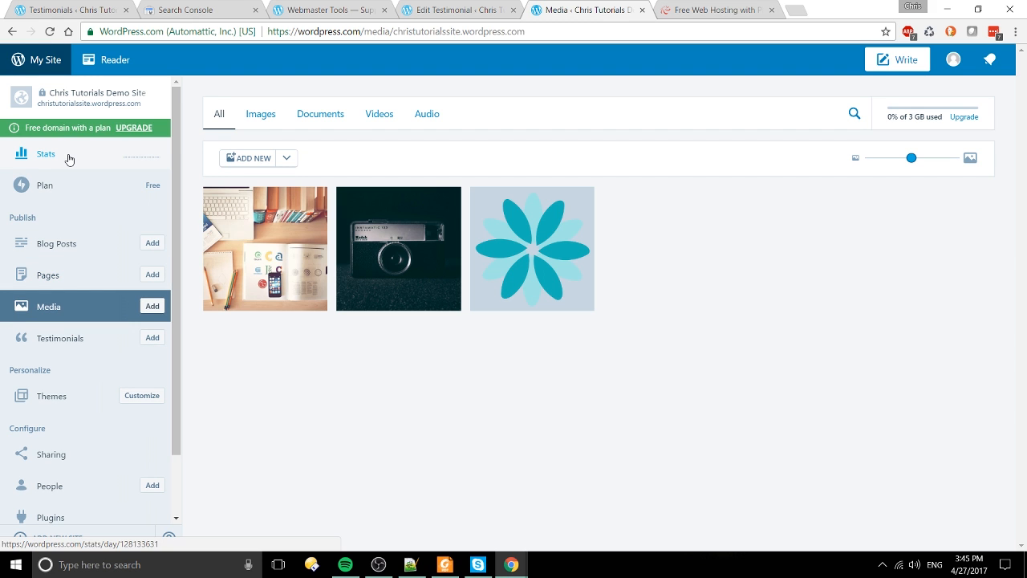
{"action": "left_click", "coordinate": [69, 157]}
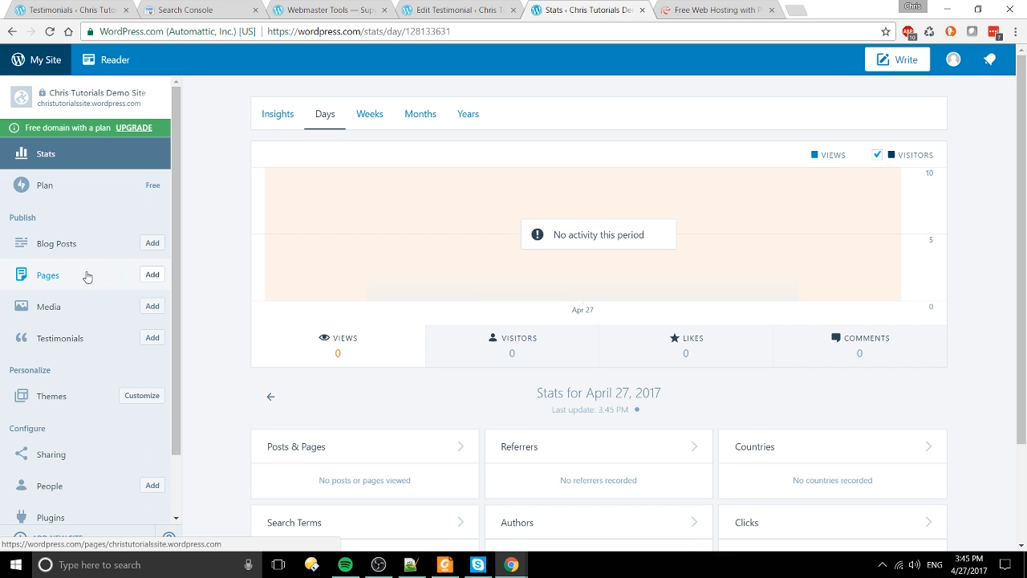
{"action": "scroll", "coordinate": [87, 276], "scroll_direction": "down", "scroll_amount": 2}
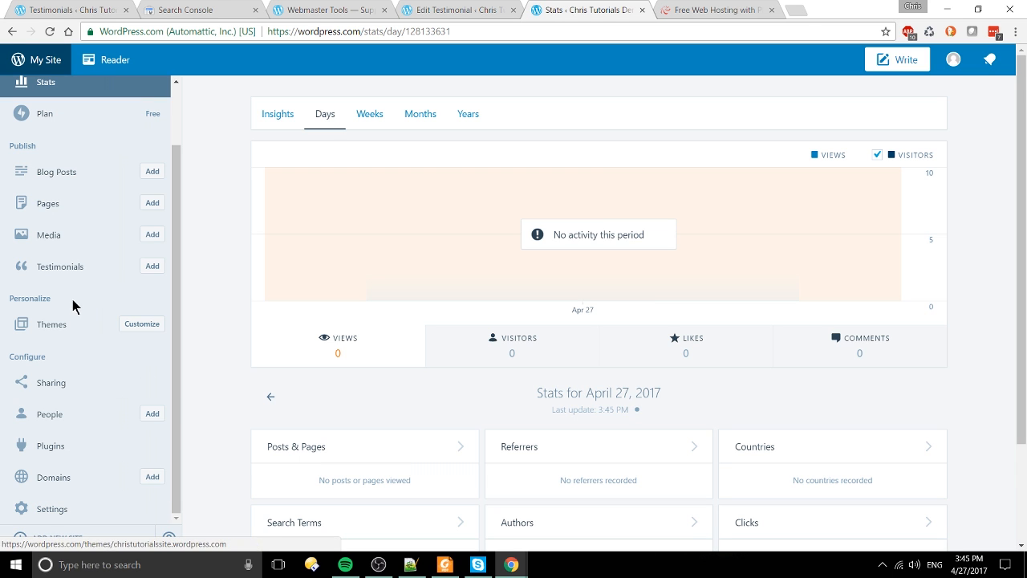
{"action": "scroll", "coordinate": [72, 320], "scroll_direction": "up", "scroll_amount": 2}
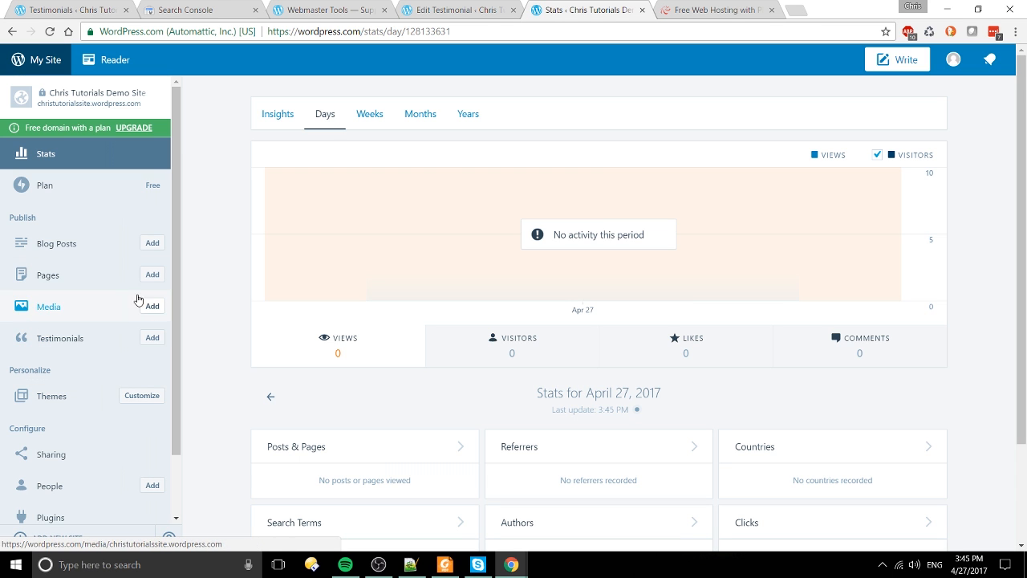